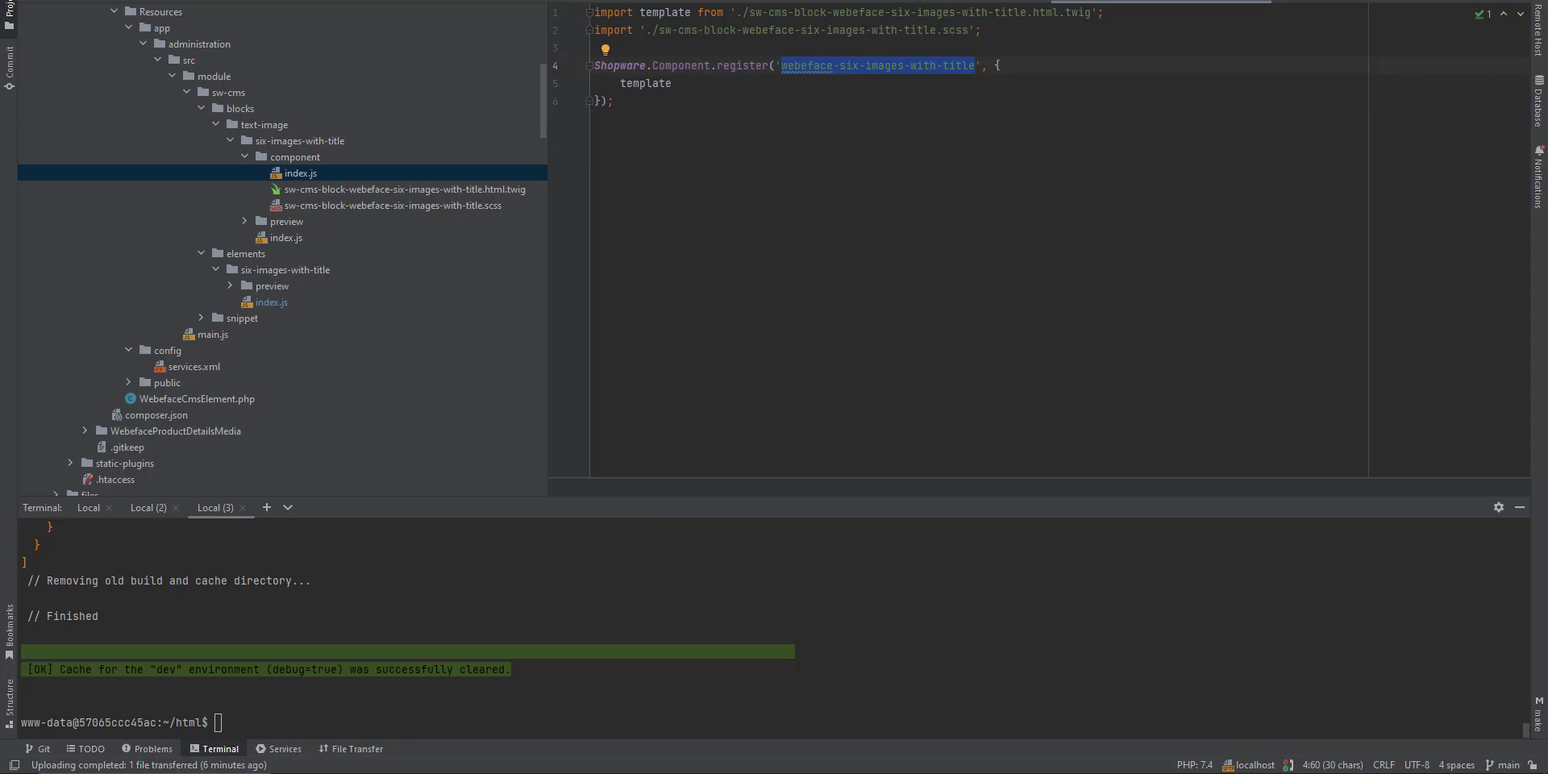
Paste 'sw-cms-block-webeface-six-images-with-title' as the name in Shopware.Component.register
{"action": "type", "text": "sw-cms-block-webeface-six-images-with-title"}
{"action": "scroll", "coordinate": [282, 242], "scroll_direction": "up", "scroll_amount": 1}
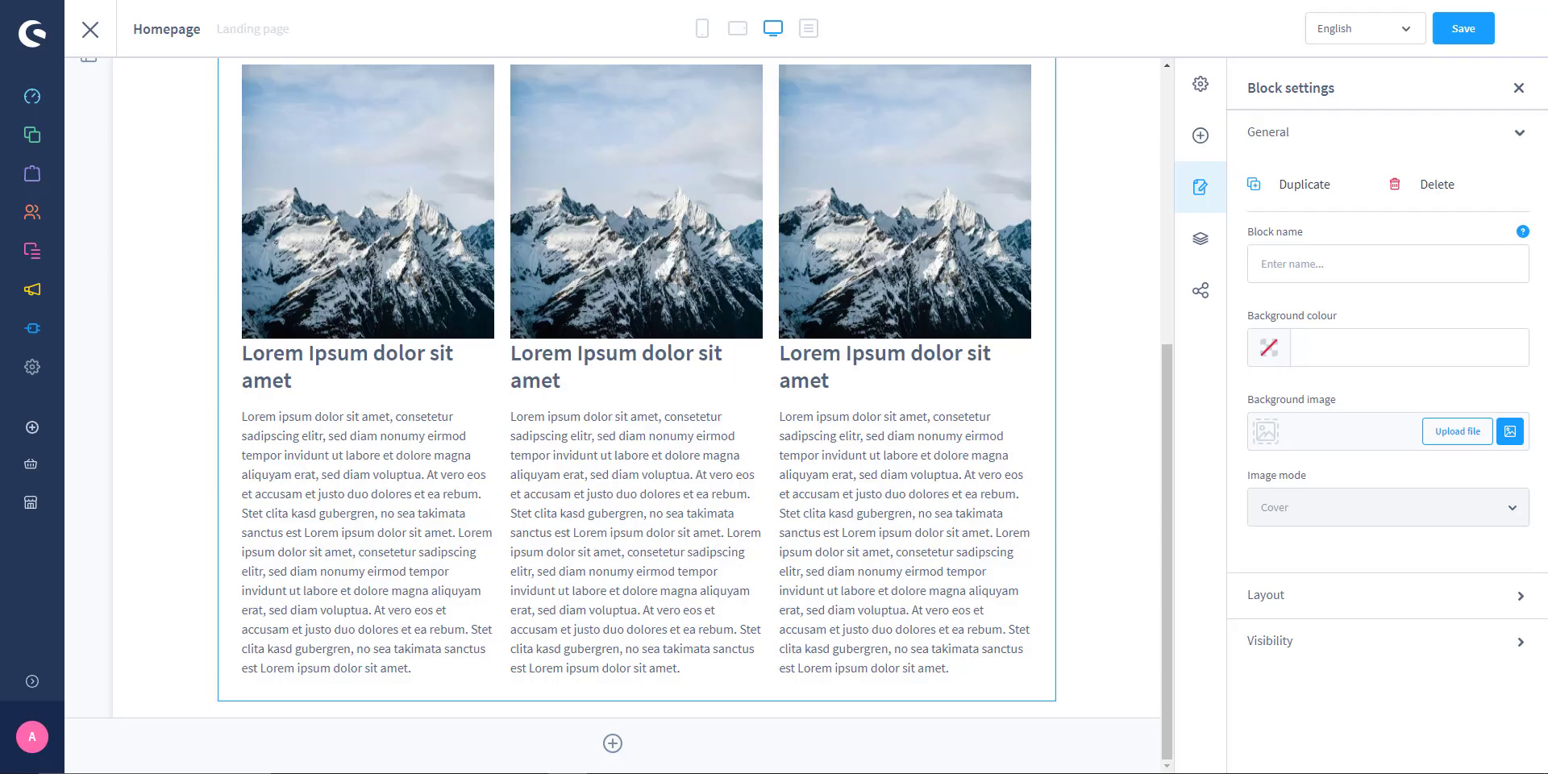
{"action": "mouse_move", "coordinate": [612, 699]}
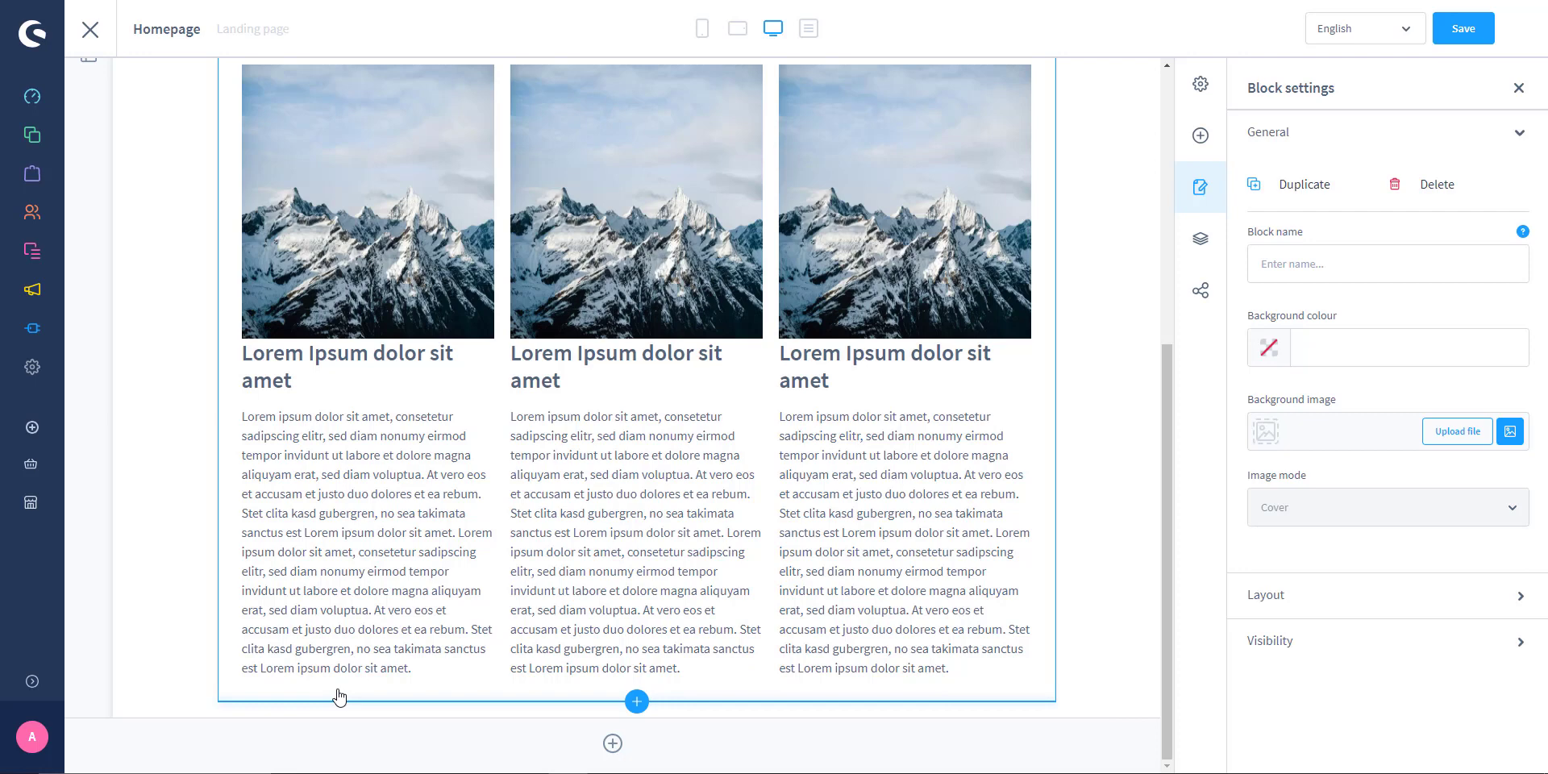
{"action": "mouse_move", "coordinate": [636, 540]}
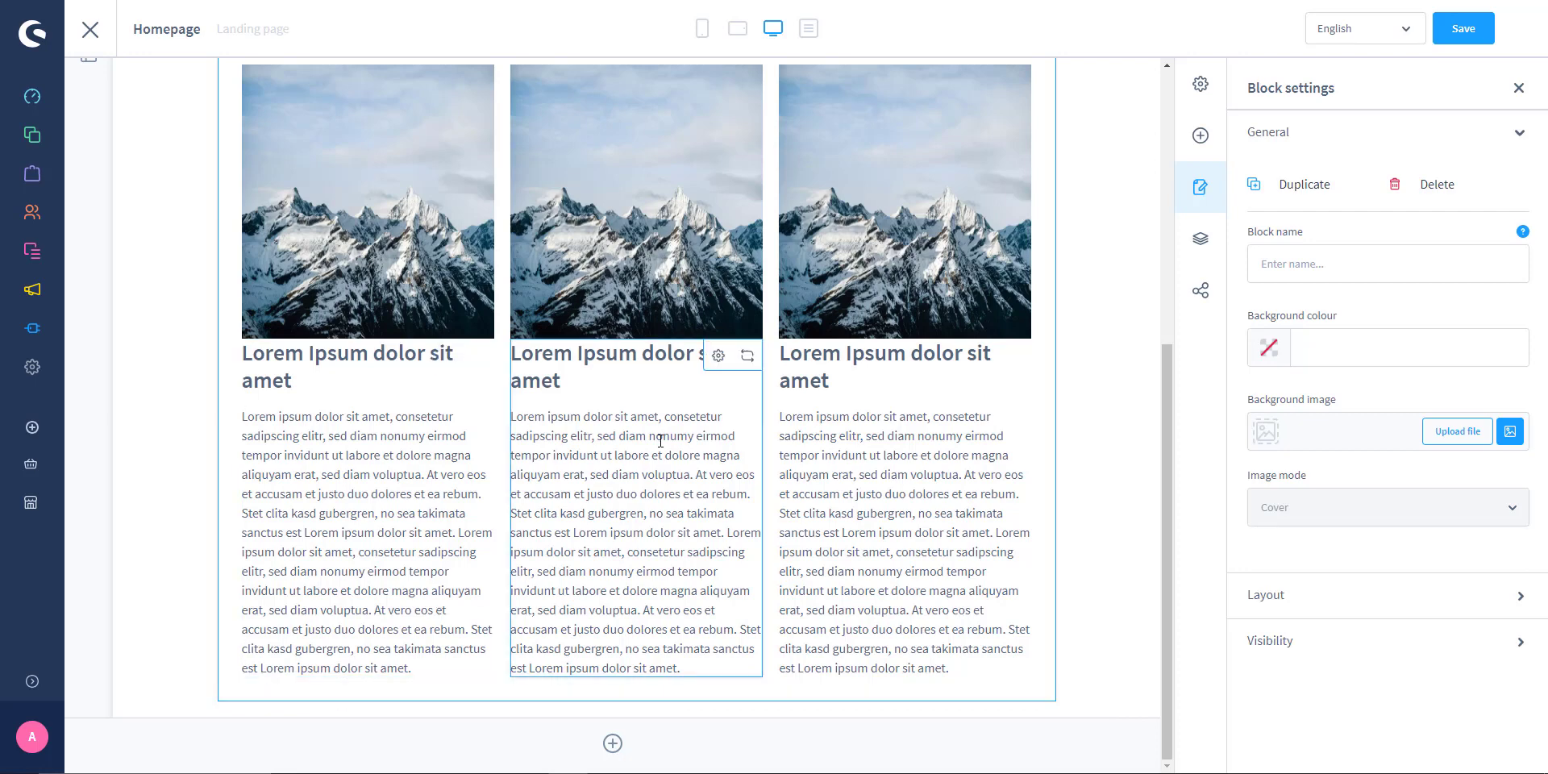
Inspect the block's three col-3 column divs in DevTools, moving the DevTools window aside
{"action": "left_click", "coordinate": [528, 714]}
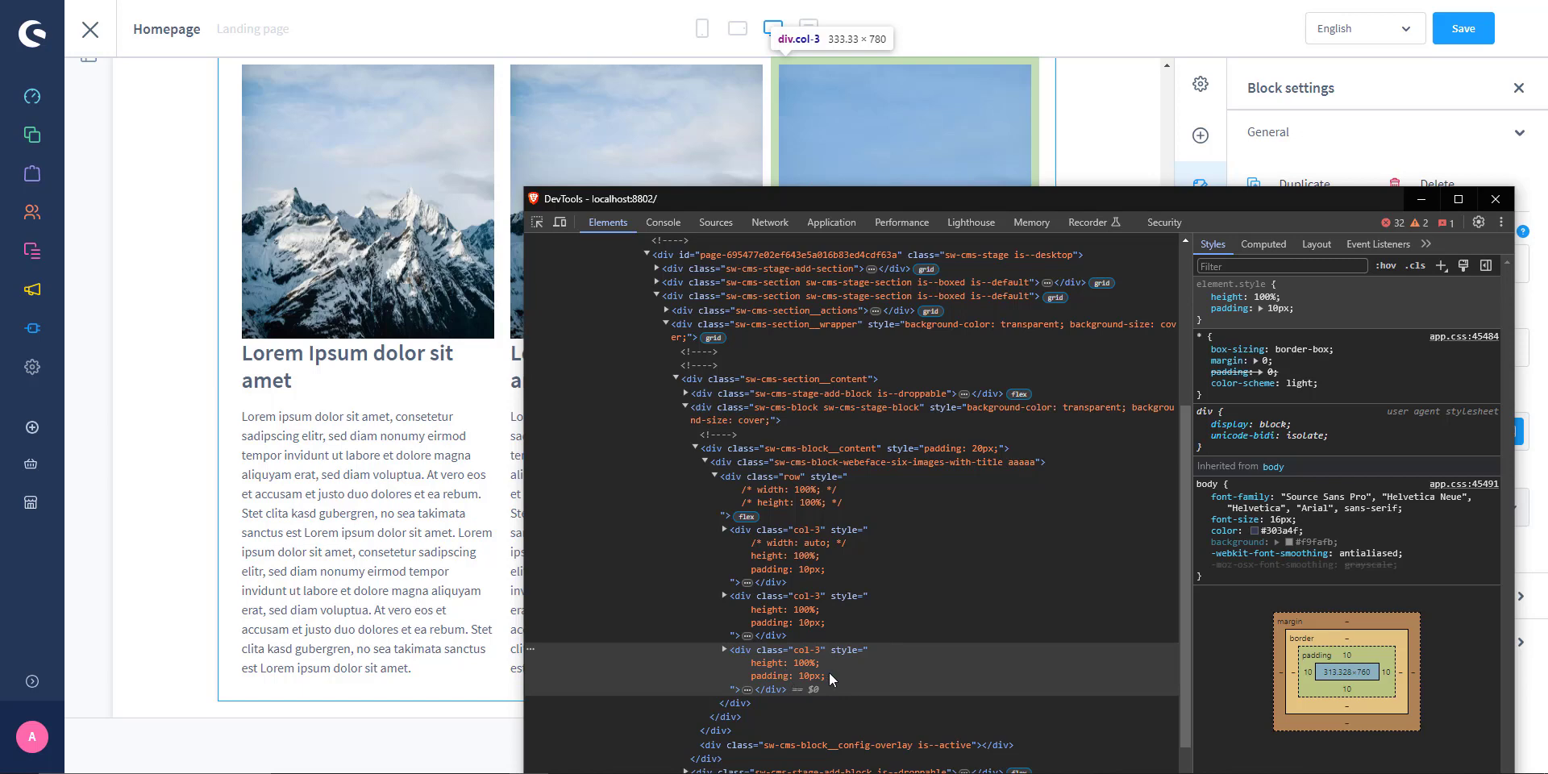
{"action": "left_click_drag", "start_coordinate": [896, 197], "coordinate": [1061, 261]}
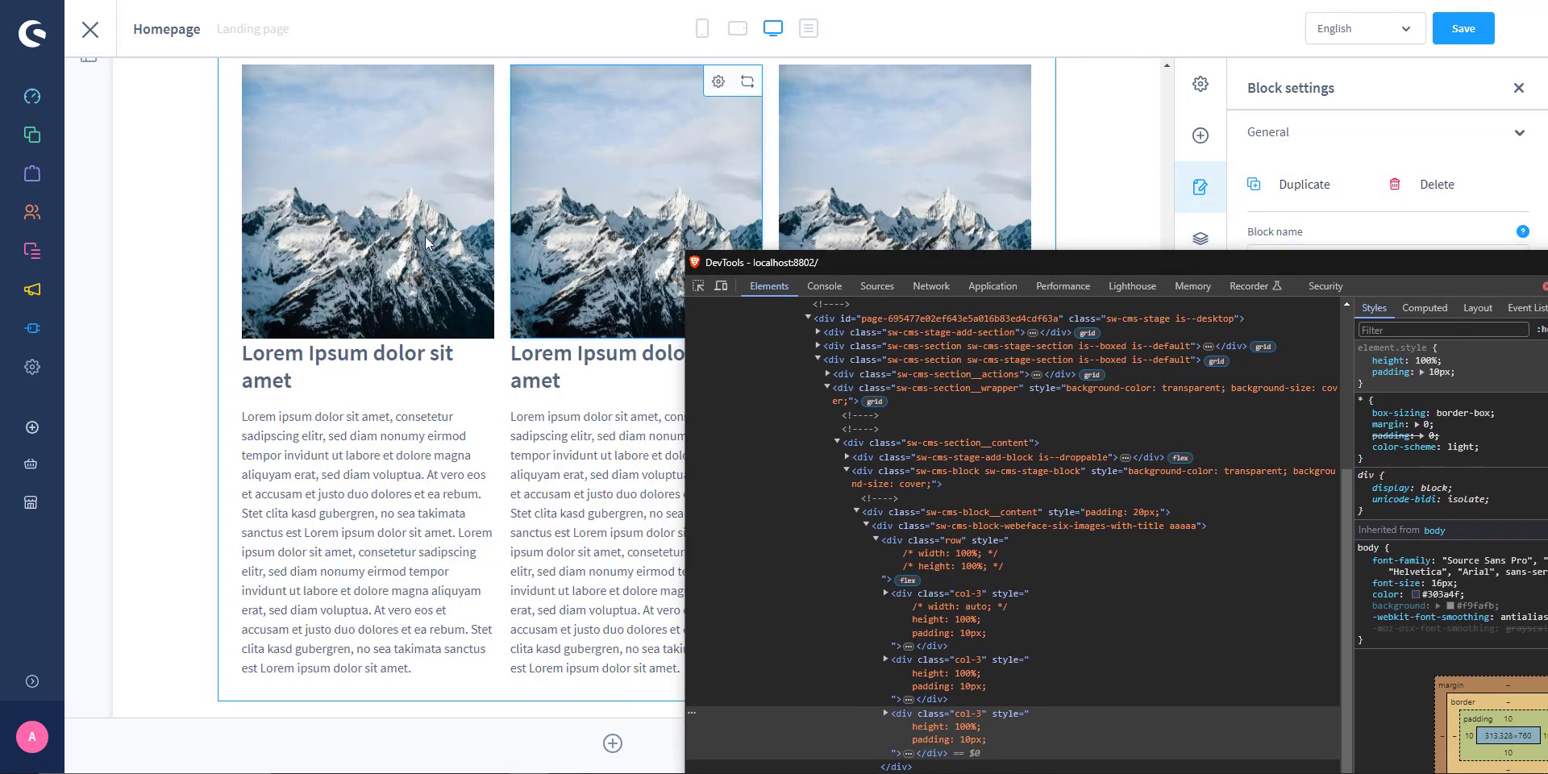
{"action": "scroll", "coordinate": [464, 292], "scroll_direction": "up", "scroll_amount": 1}
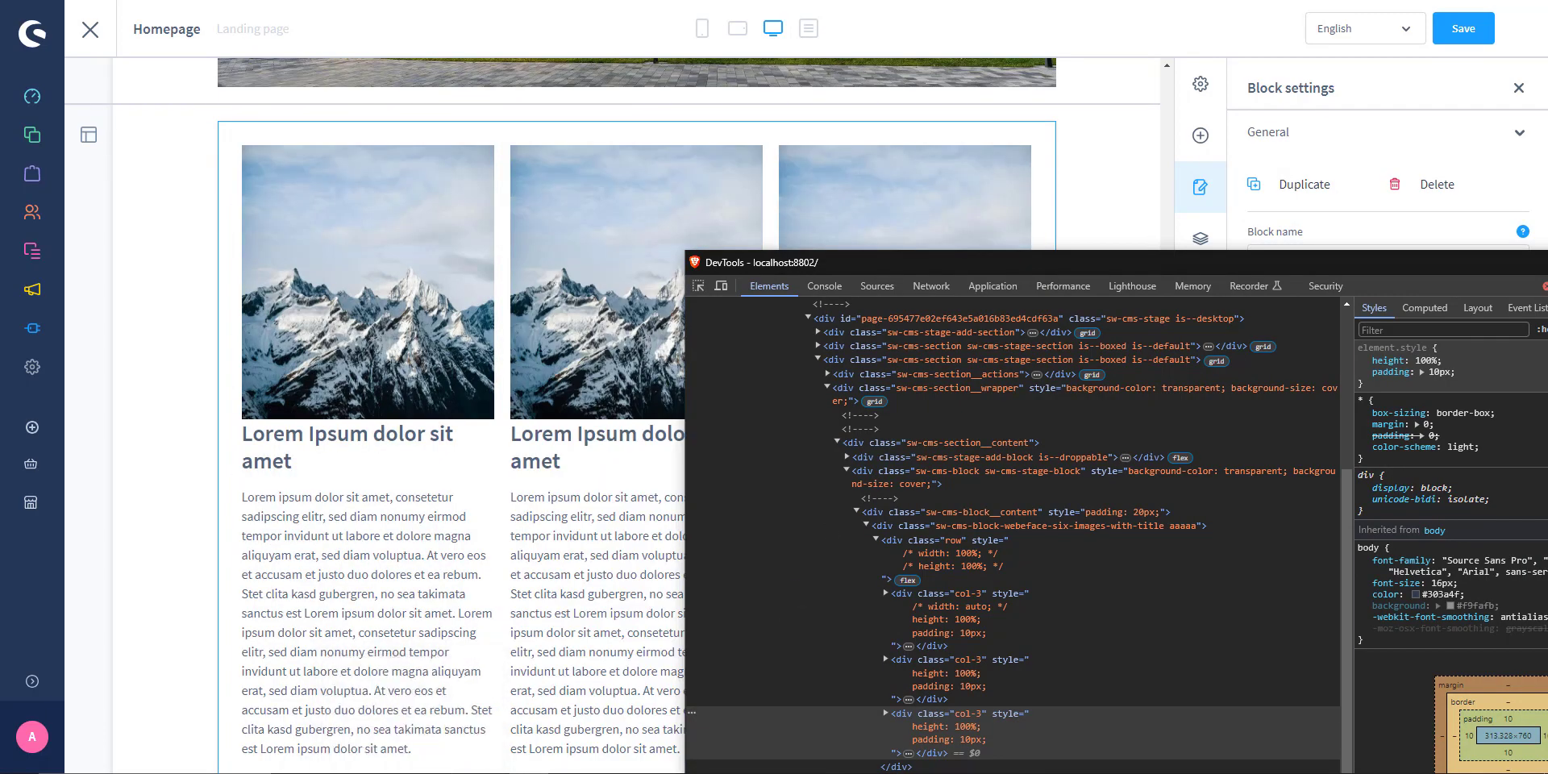
Draft height and padding declarations in the .col-3 rule, then clear them back out
{"action": "left_click", "coordinate": [411, 726]}
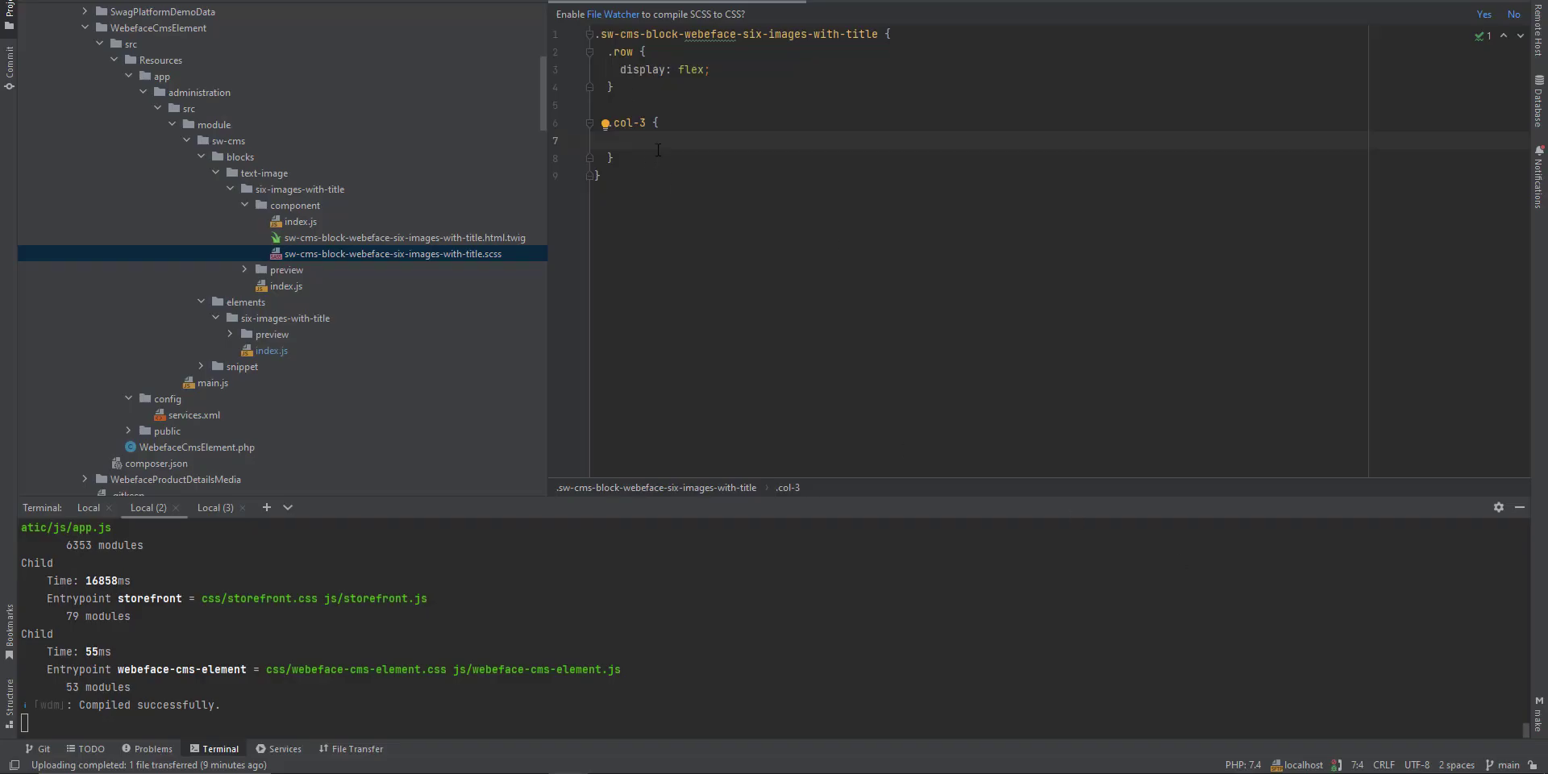
{"action": "left_click", "coordinate": [692, 141]}
{"action": "type", "text": "height"}
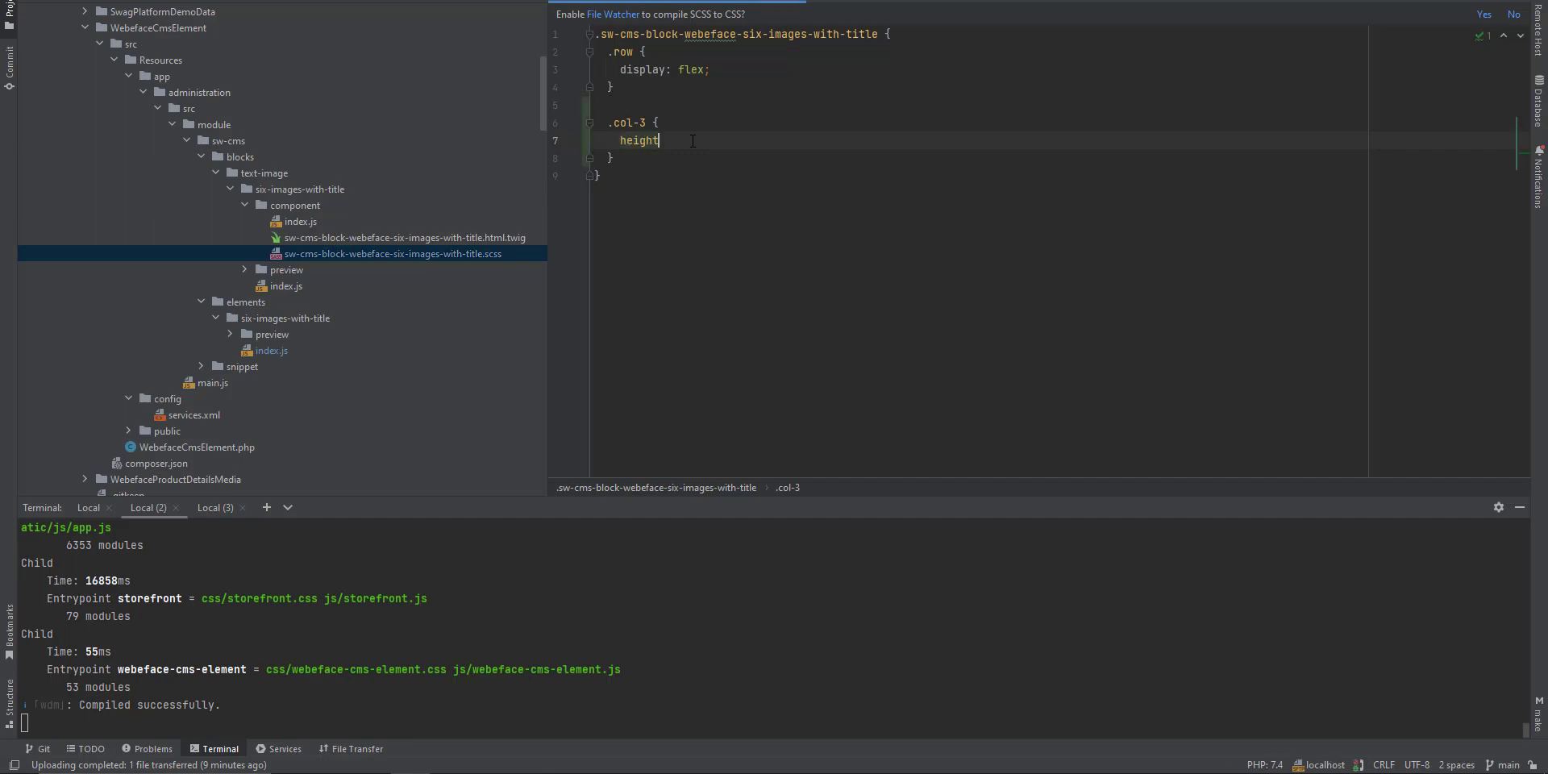
{"action": "type", "text": ": 100"}
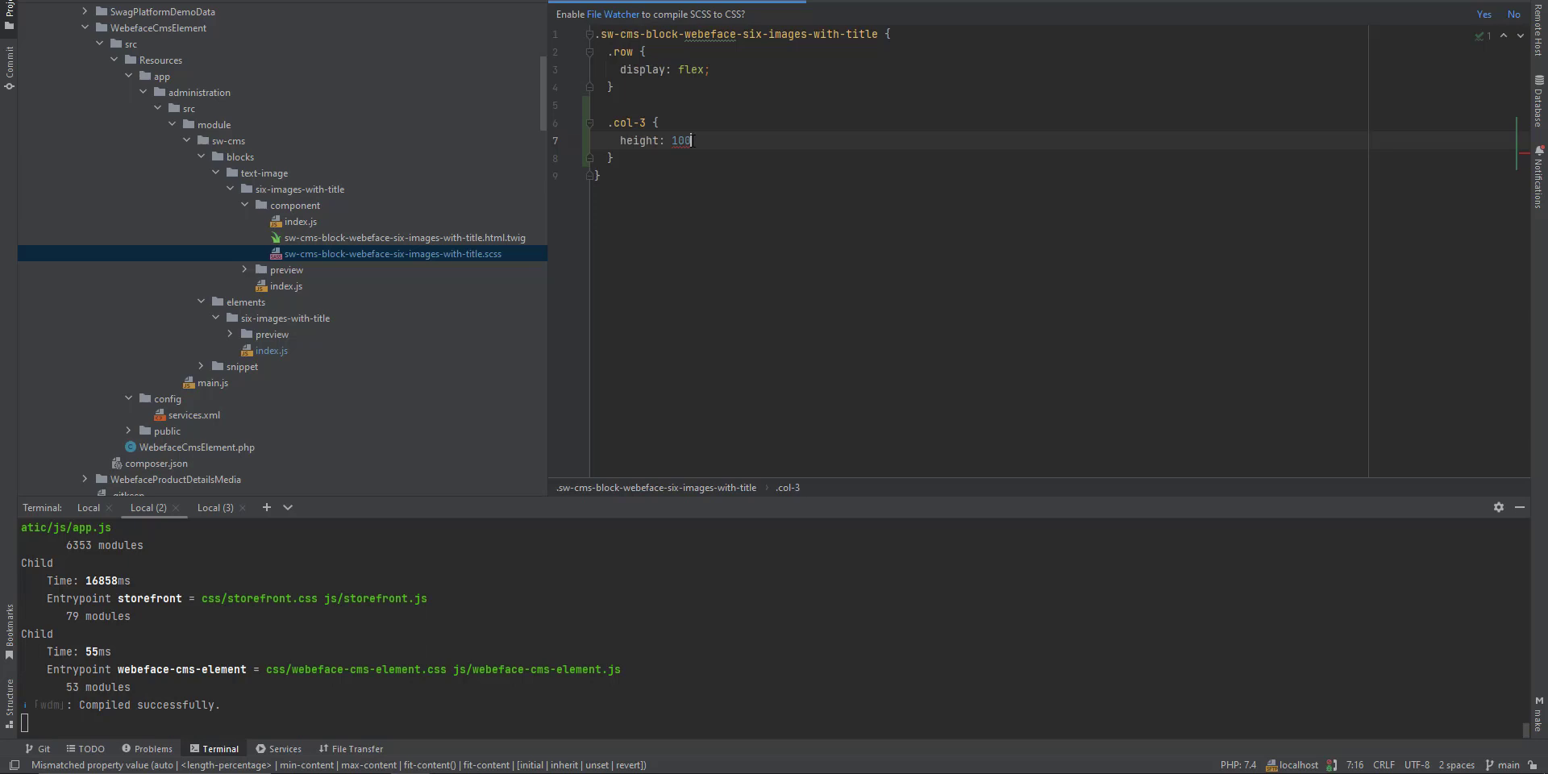
{"action": "type", "text": "%;"}
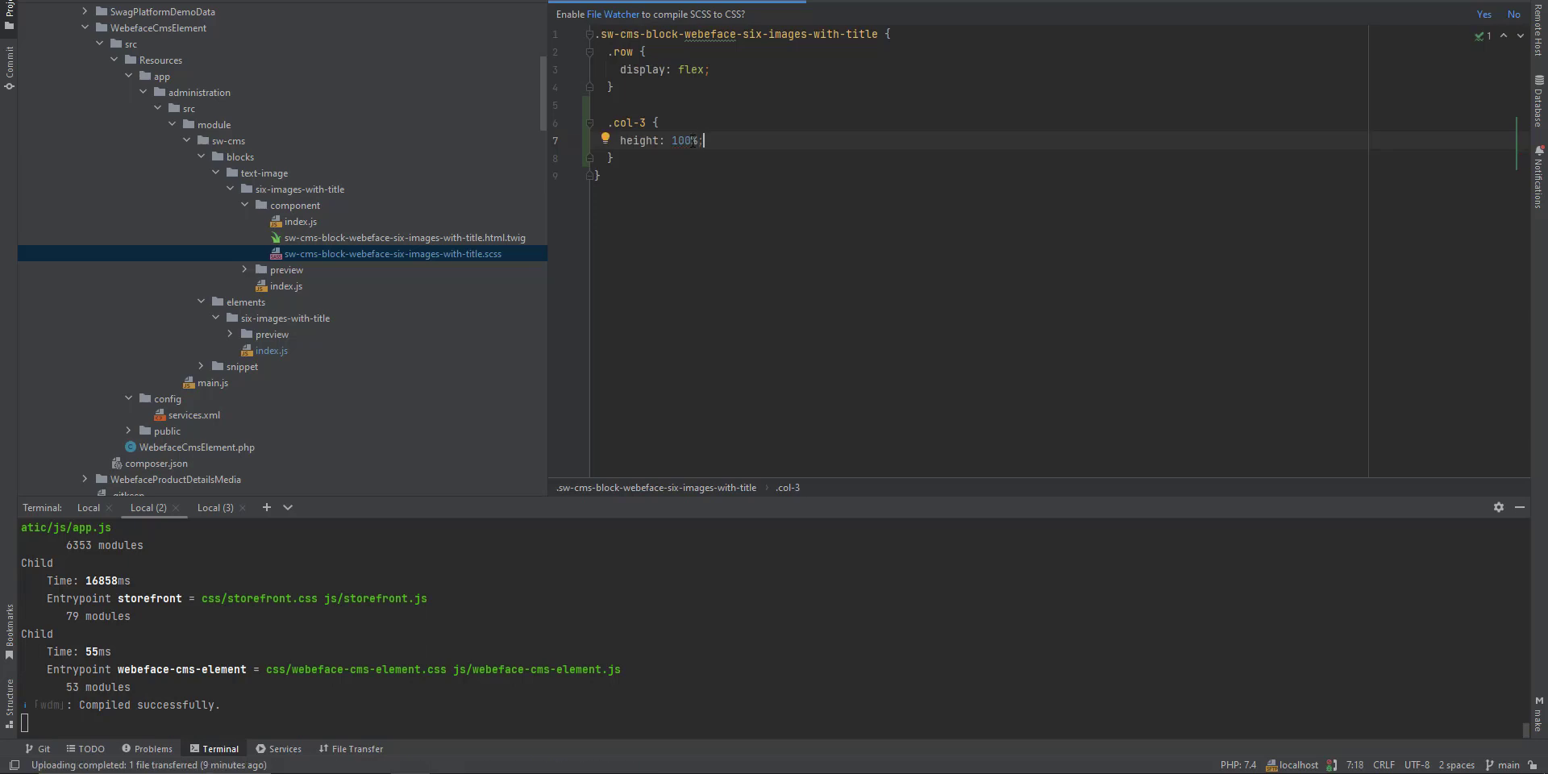
{"action": "key", "text": "Return"}
{"action": "type", "text": "pad"}
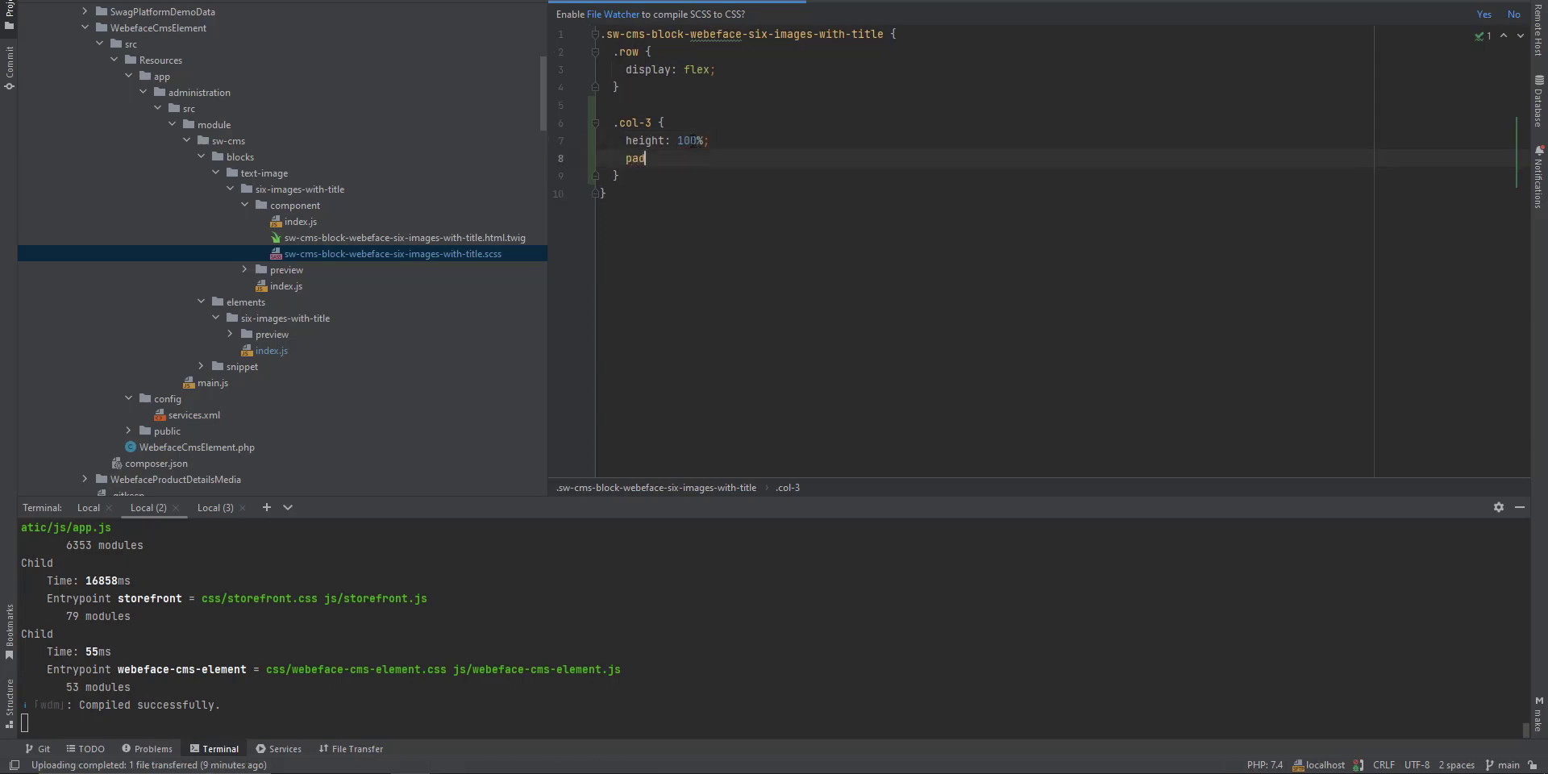
{"action": "type", "text": "ding: 10p"}
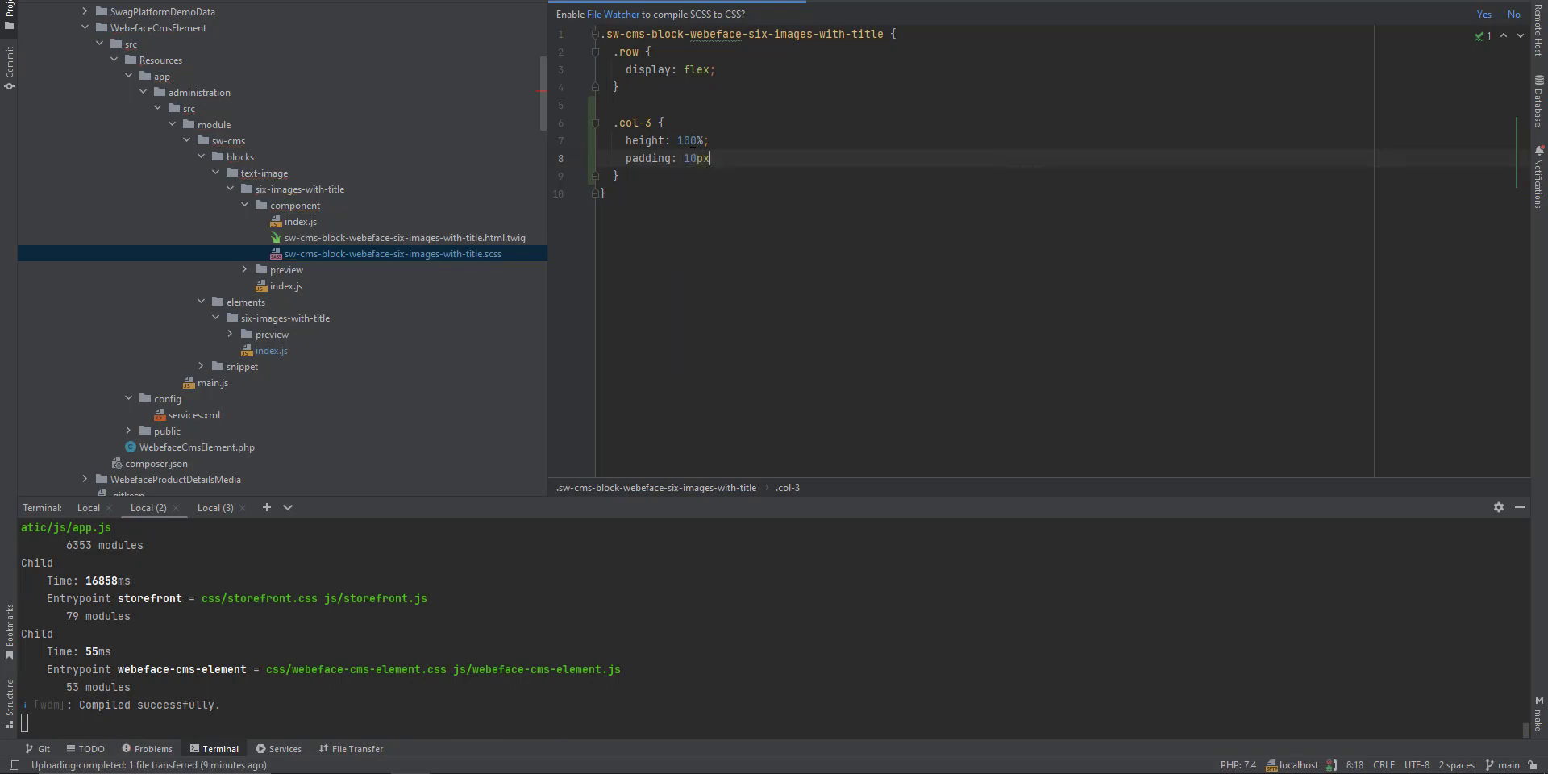
{"action": "type", "text": "x"}
{"action": "key", "text": "BackSpace"}
{"action": "key", "text": "BackSpace"}
{"action": "key", "text": "BackSpace"}
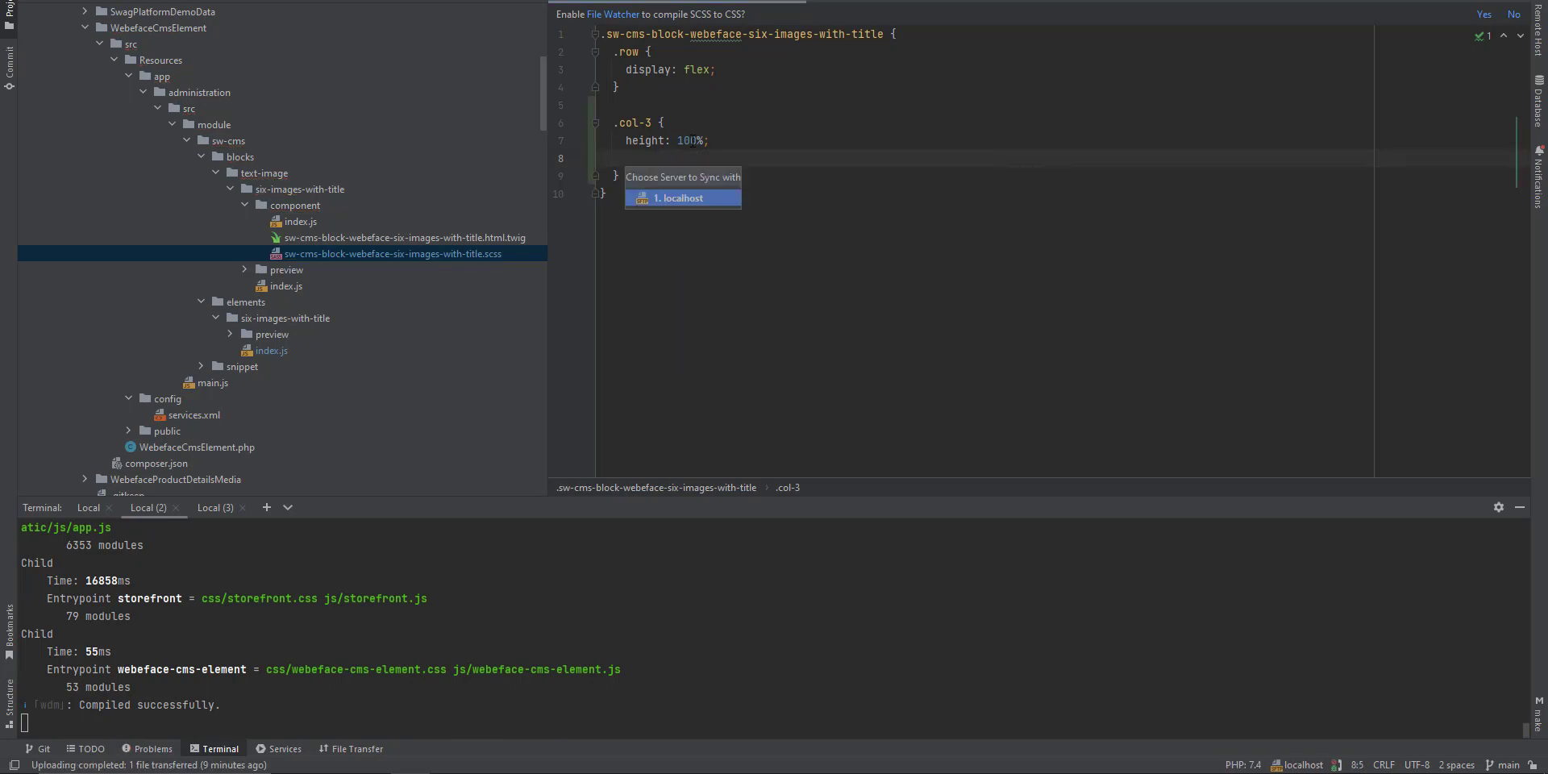
{"action": "key", "text": "Escape"}
{"action": "key", "text": "BackSpace"}
{"action": "key", "text": "BackSpace"}
{"action": "key", "text": "BackSpace"}
{"action": "key", "text": "BackSpace"}
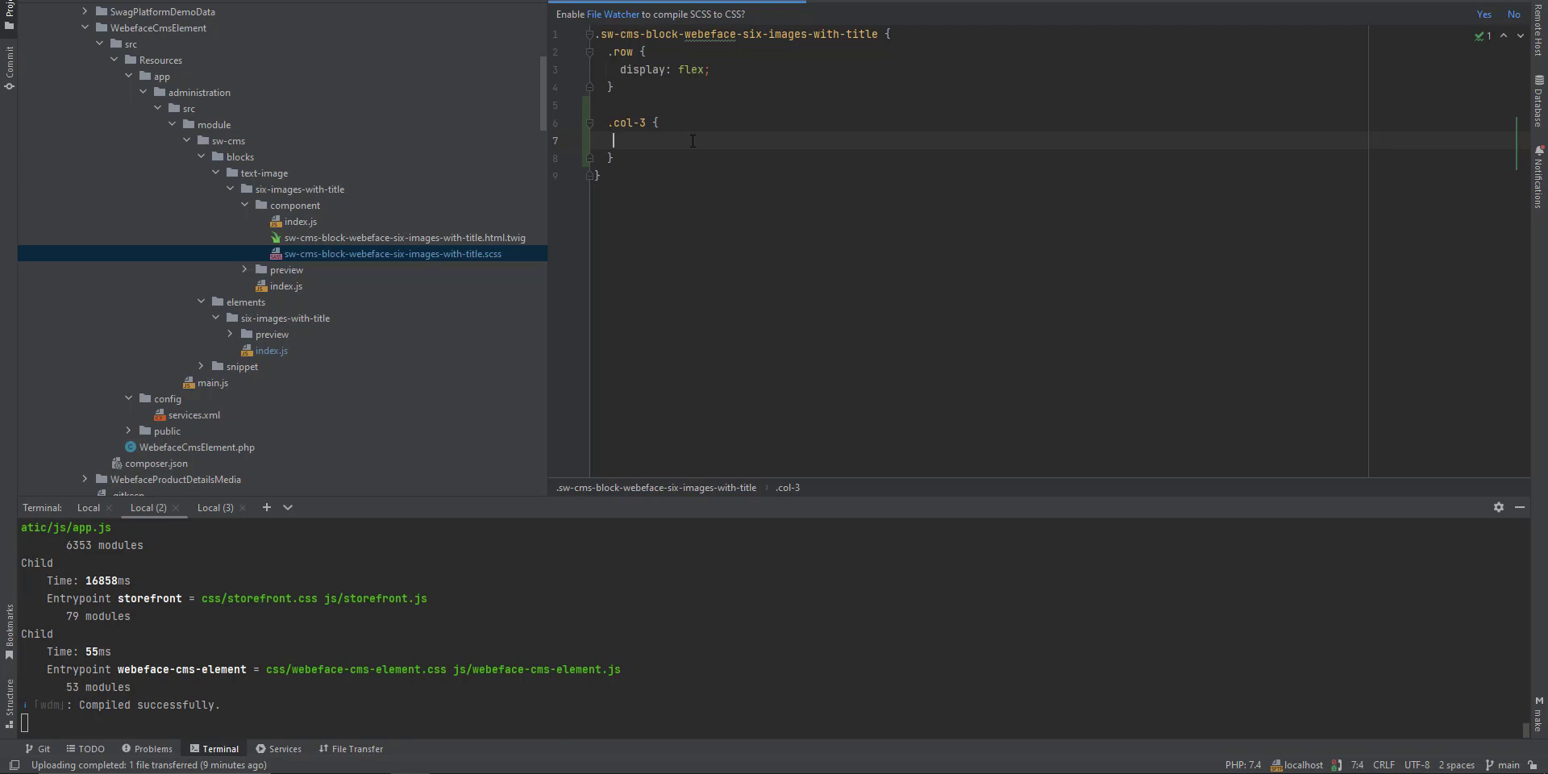
{"action": "type", "text": "h"}
{"action": "key", "text": "Up"}
{"action": "type", "text": "z"}
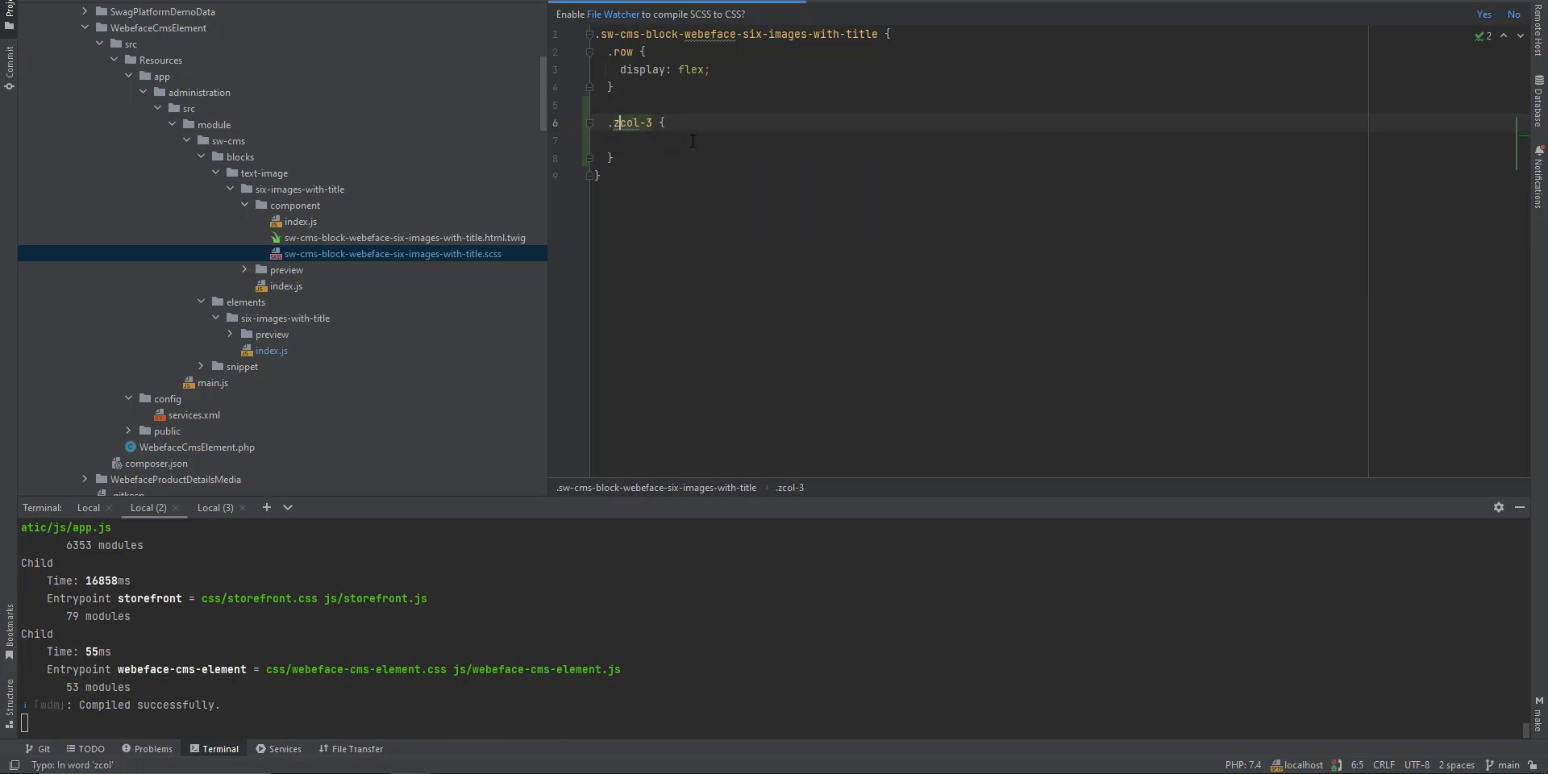
{"action": "key", "text": "BackSpace"}
{"action": "key", "text": "Down"}
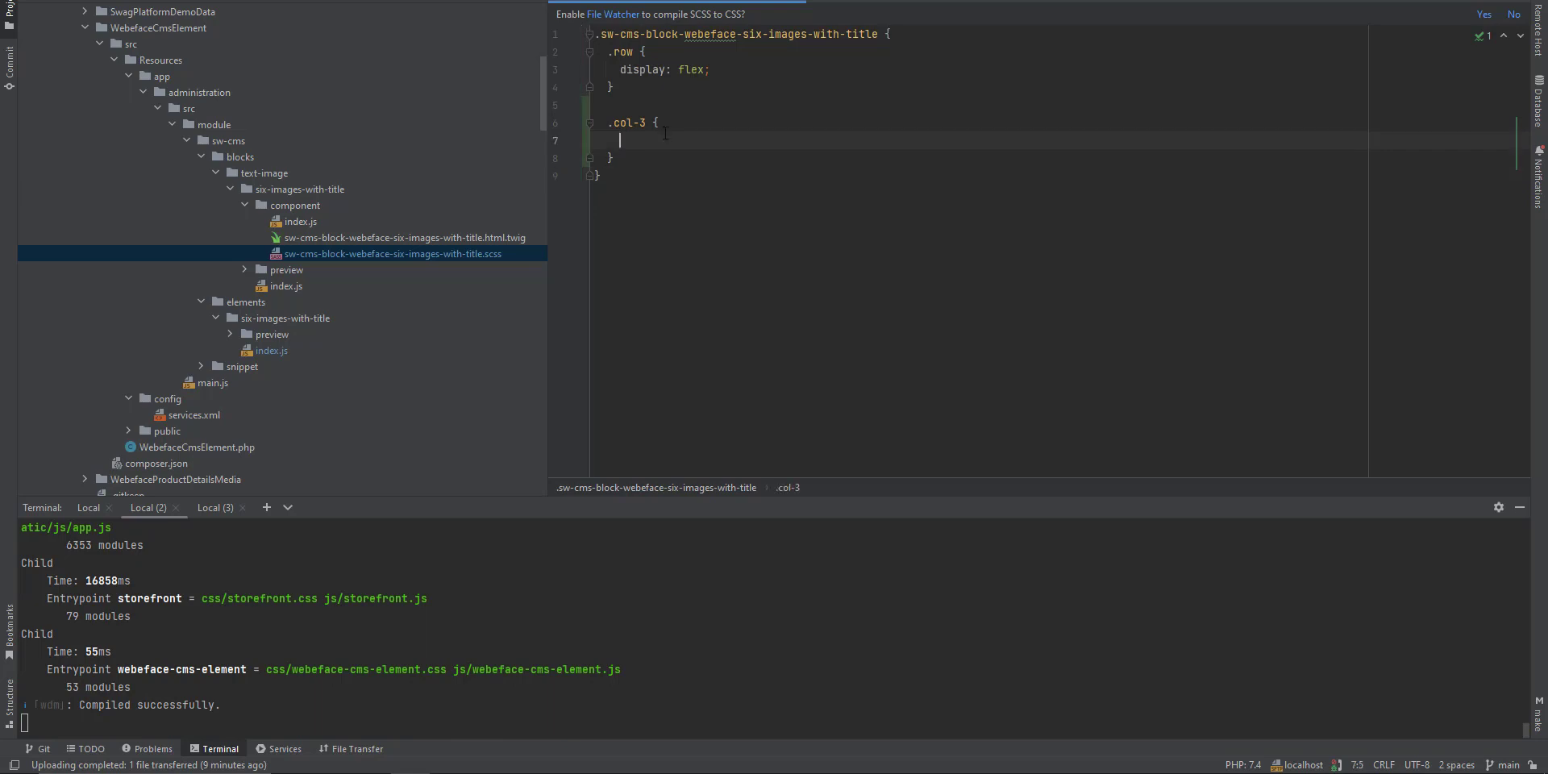
Write 'height: 100%;' and 'padding: 100px;' inside the .col-3 rule
{"action": "type", "text": "height"}
{"action": "type", "text": ": 100"}
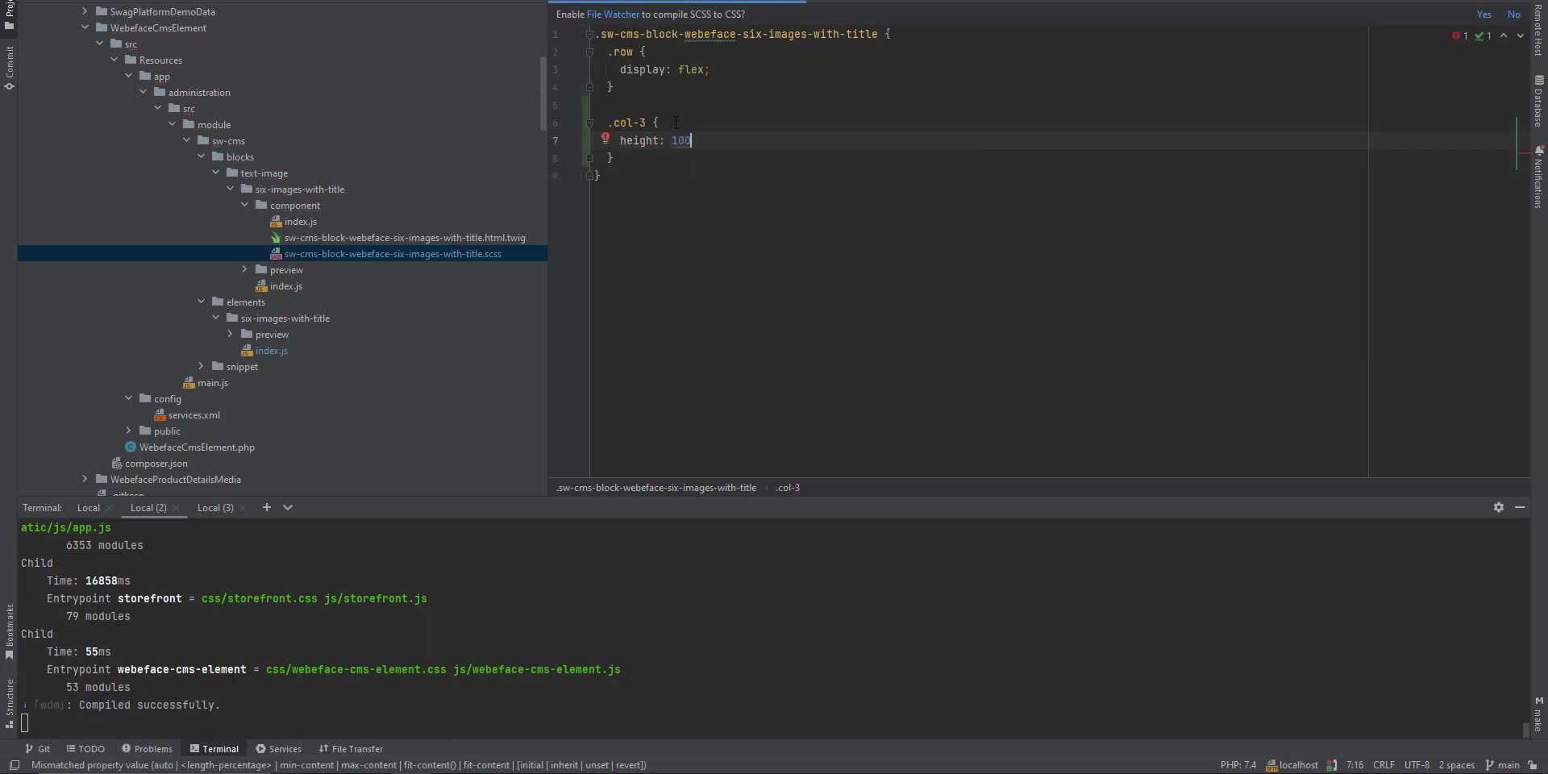
{"action": "type", "text": "%;"}
{"action": "key", "text": "Return"}
{"action": "type", "text": "pa"}
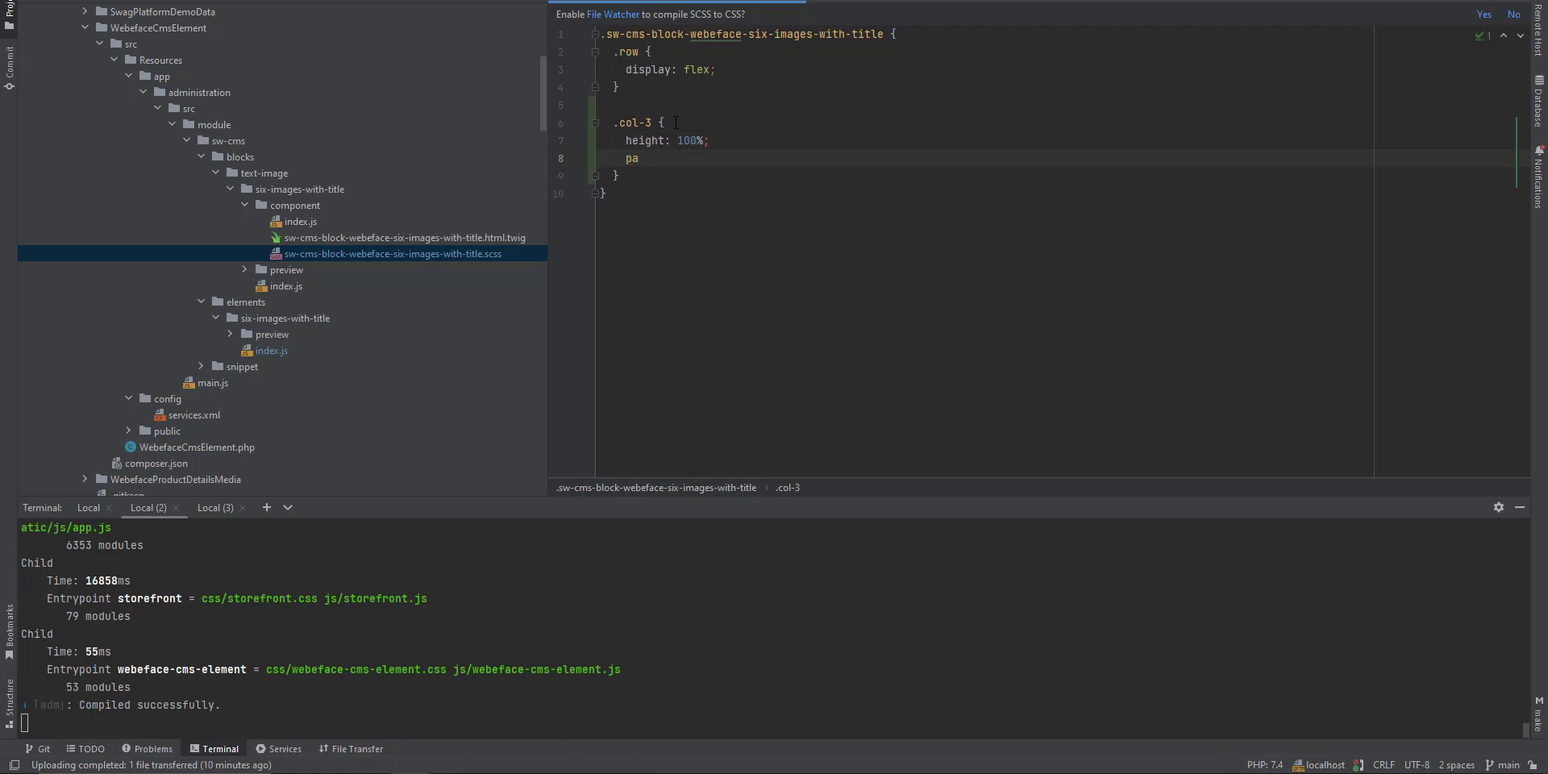
{"action": "type", "text": "dding: 100"}
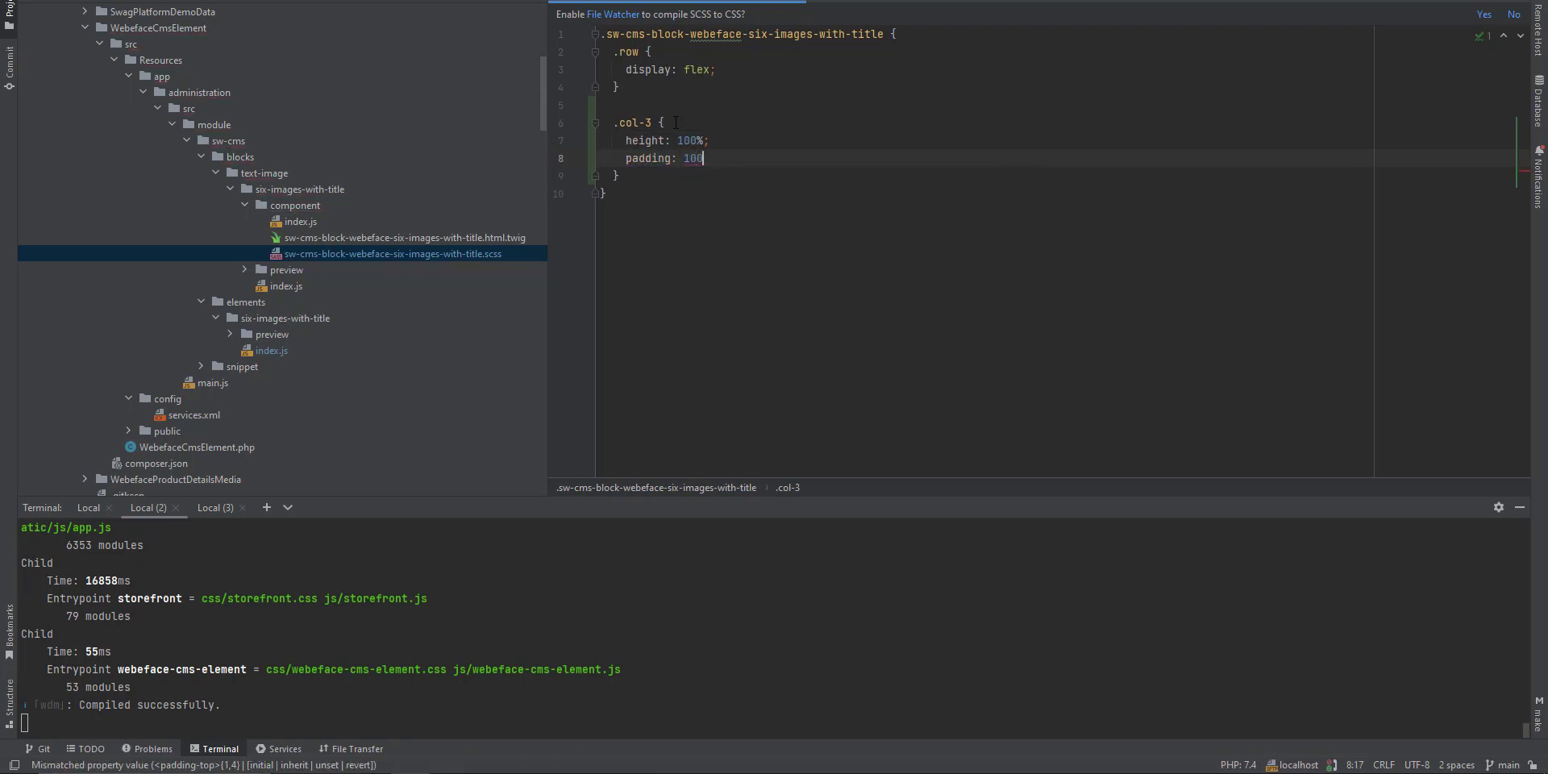
{"action": "type", "text": "px;"}
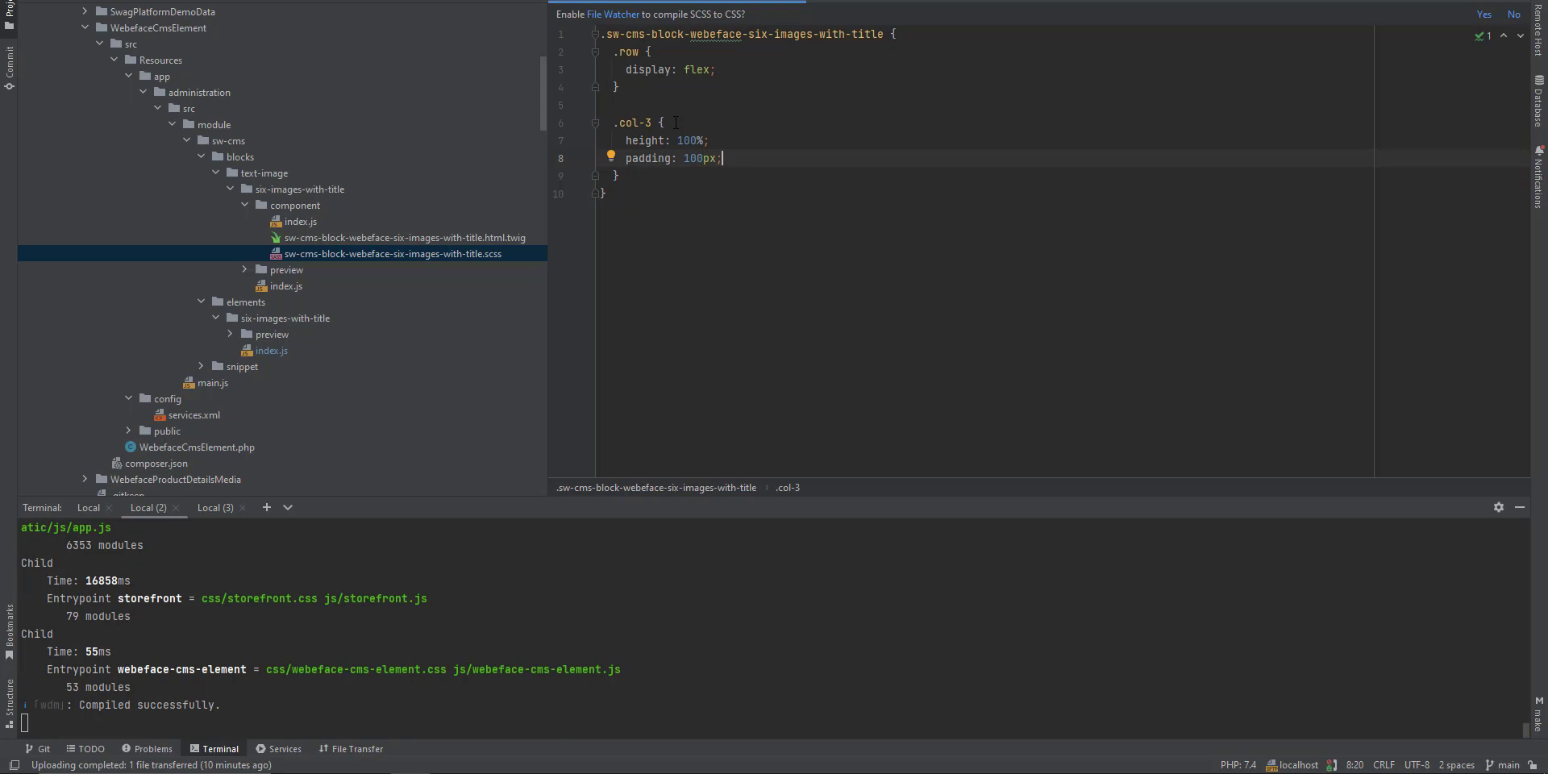
{"action": "key", "text": "BackSpace"}
{"action": "key", "text": "BackSpace"}
{"action": "key", "text": "BackSpace"}
{"action": "type", "text": "padd"}
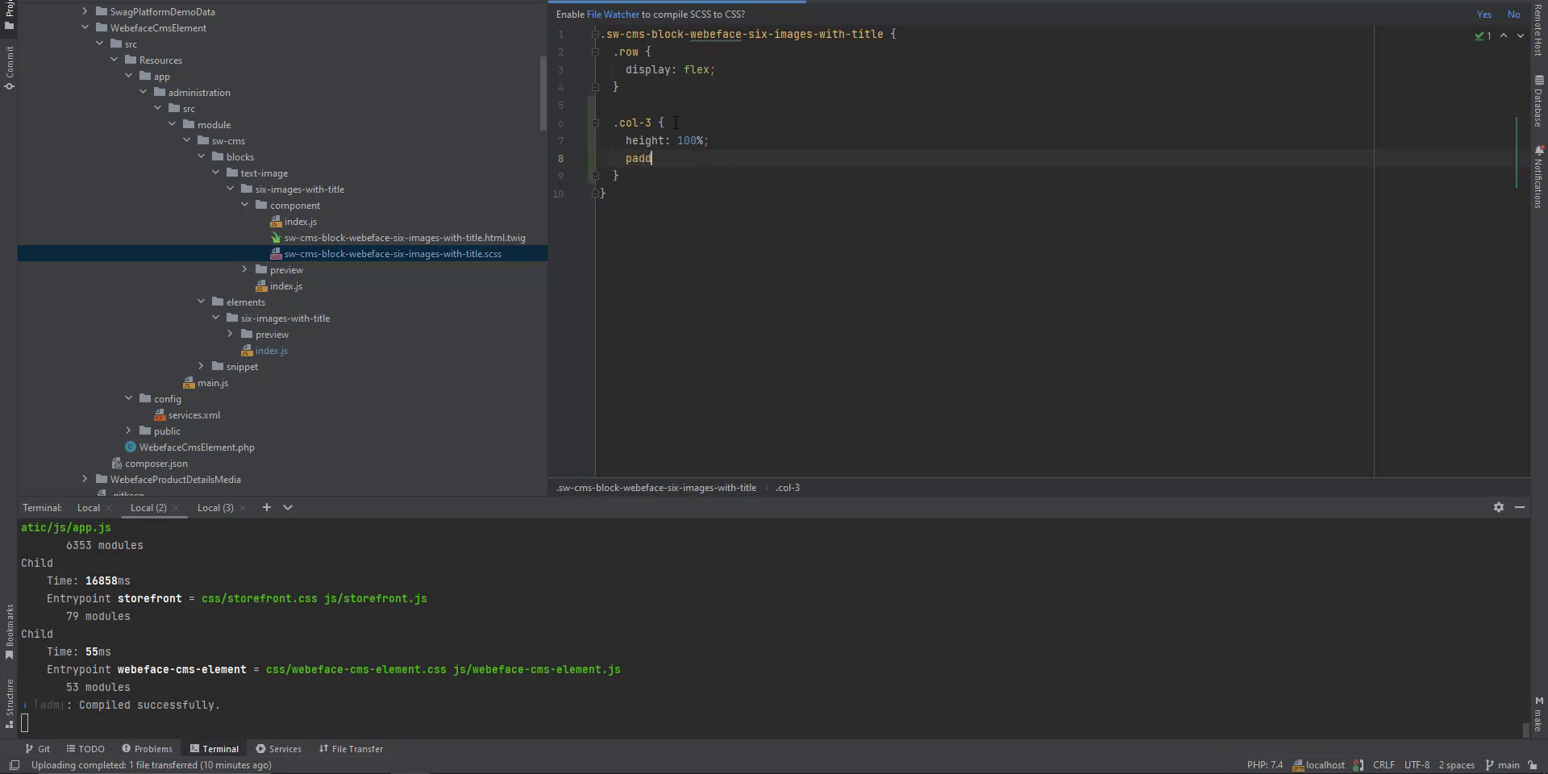
{"action": "type", "text": "omng"}
{"action": "key", "text": "BackSpace"}
{"action": "key", "text": "BackSpace"}
{"action": "key", "text": "BackSpace"}
{"action": "key", "text": "BackSpace"}
{"action": "key", "text": "ctrl+space"}
{"action": "type", "text": "ing: "}
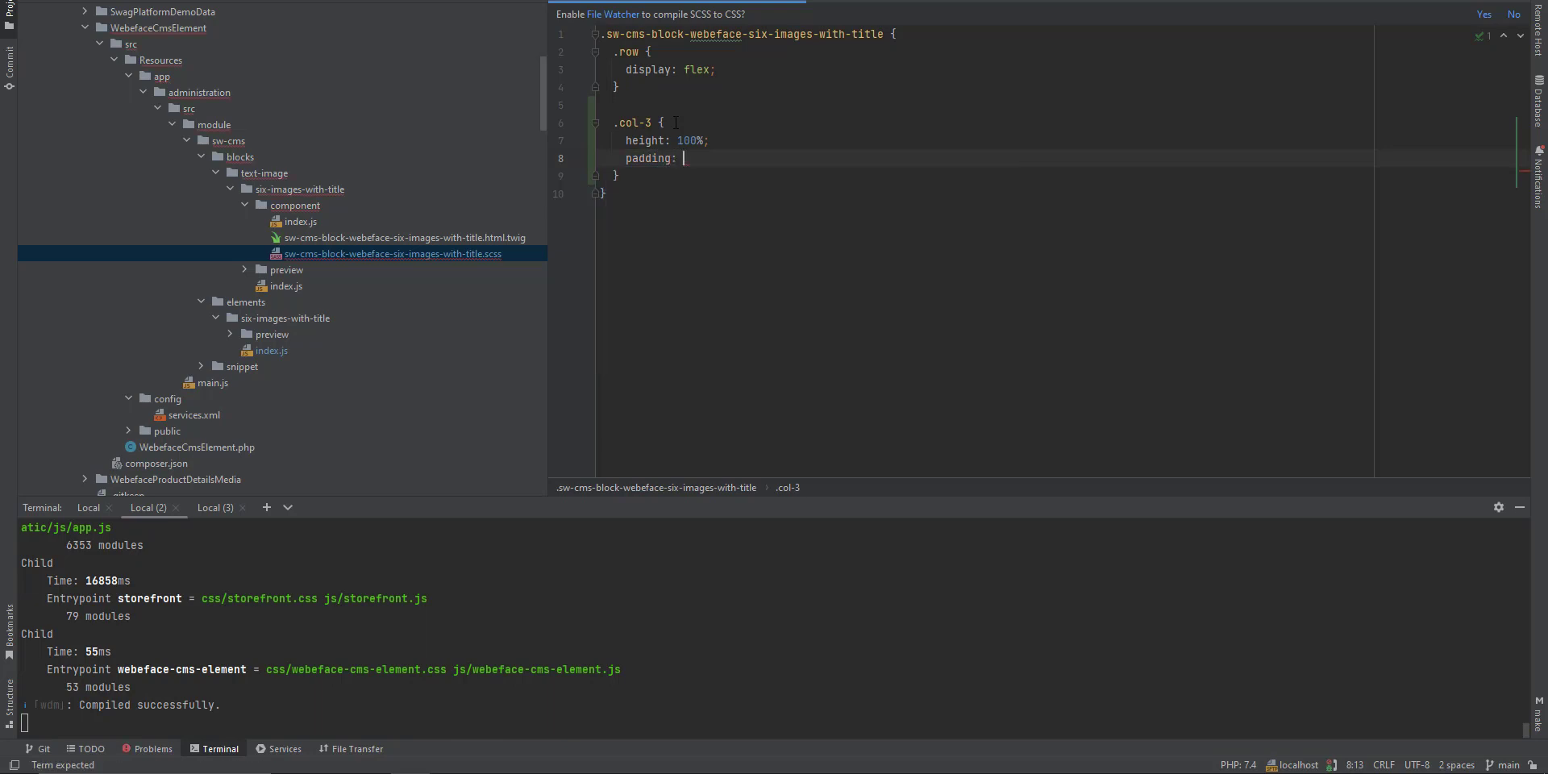
{"action": "type", "text": "100px;"}
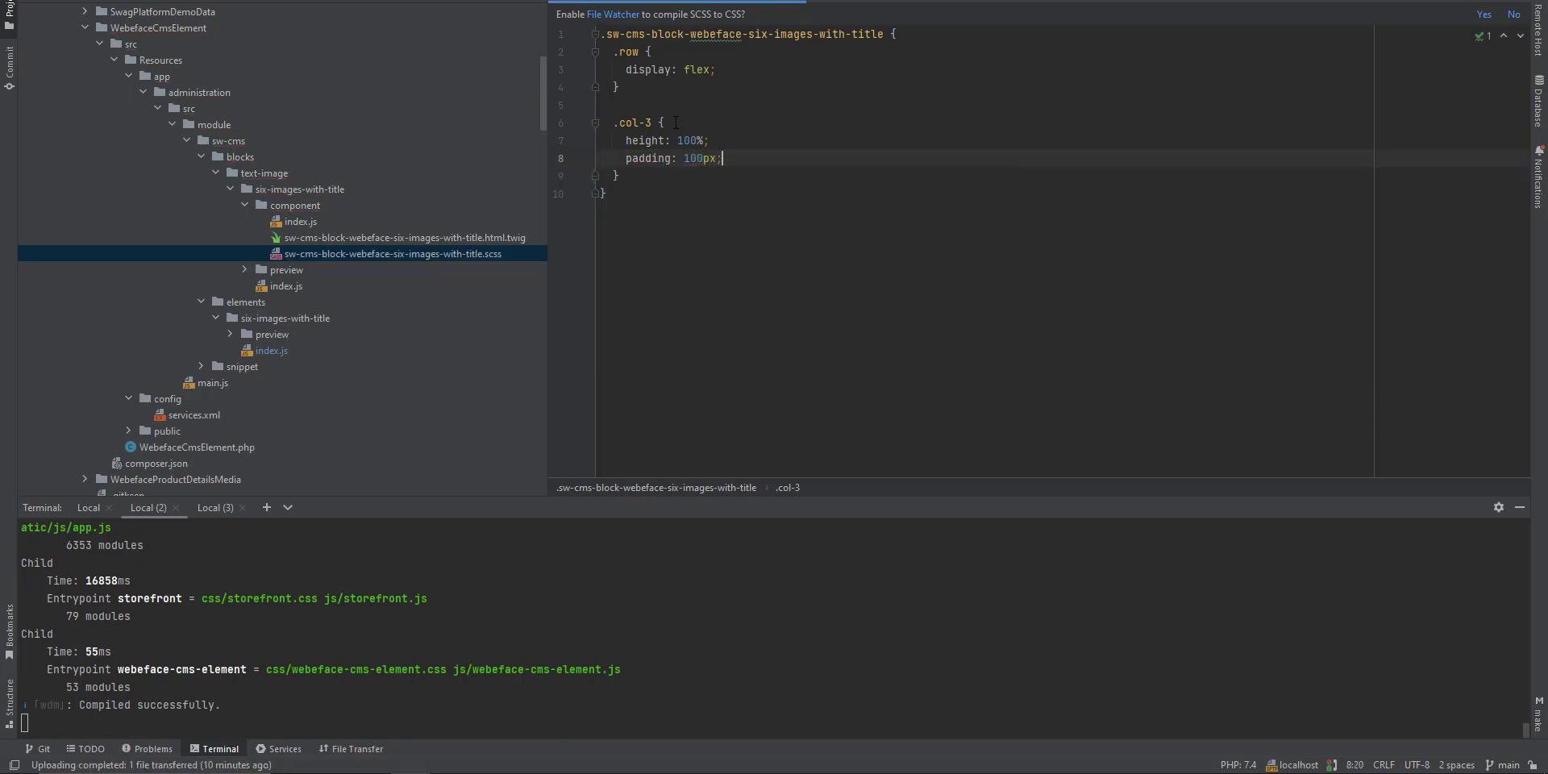
Save the stylesheet and upload it to the localhost server
{"action": "key", "text": "ctrl+s"}
{"action": "key", "text": "Return"}
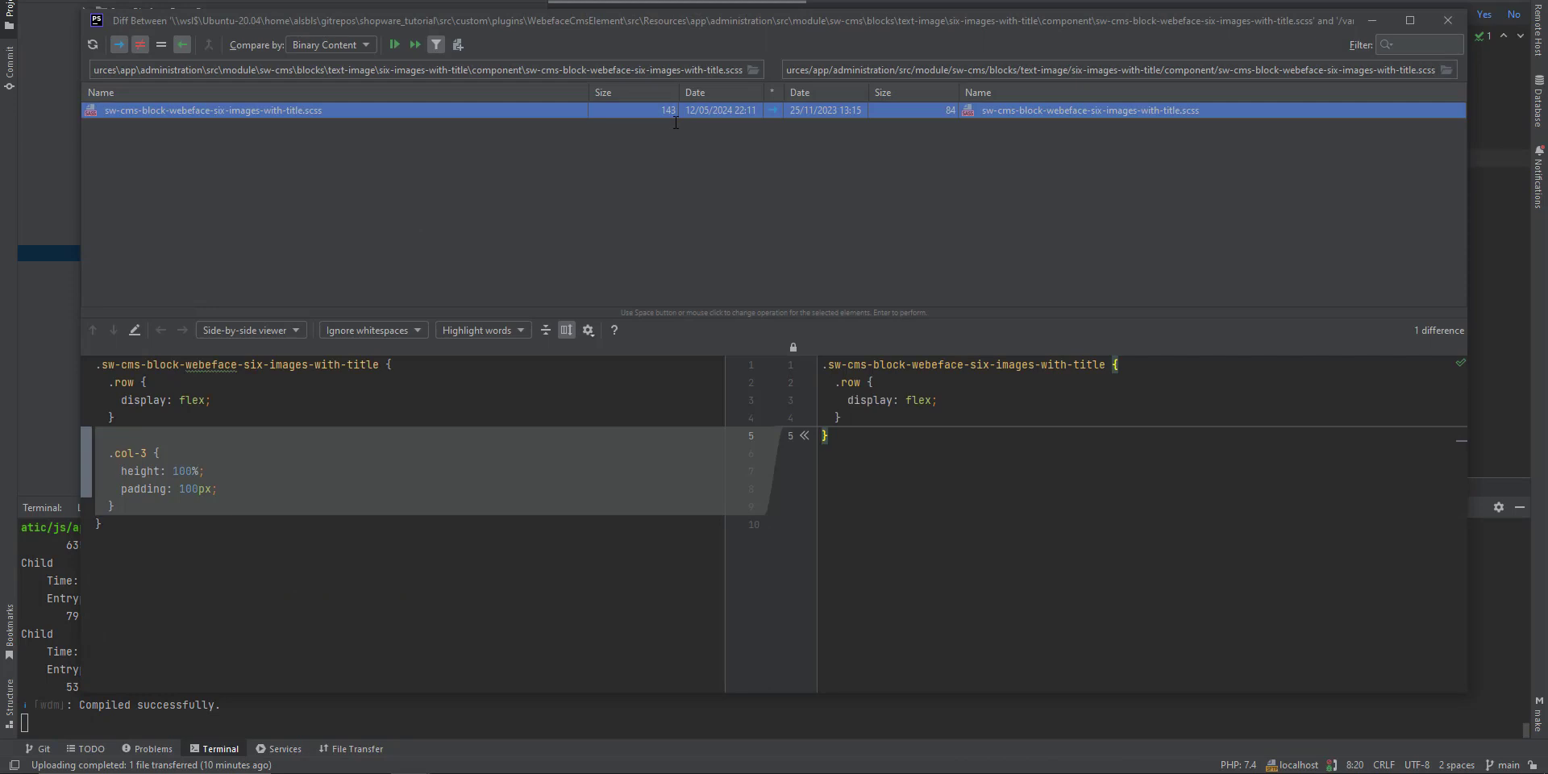
{"action": "key", "text": "Return"}
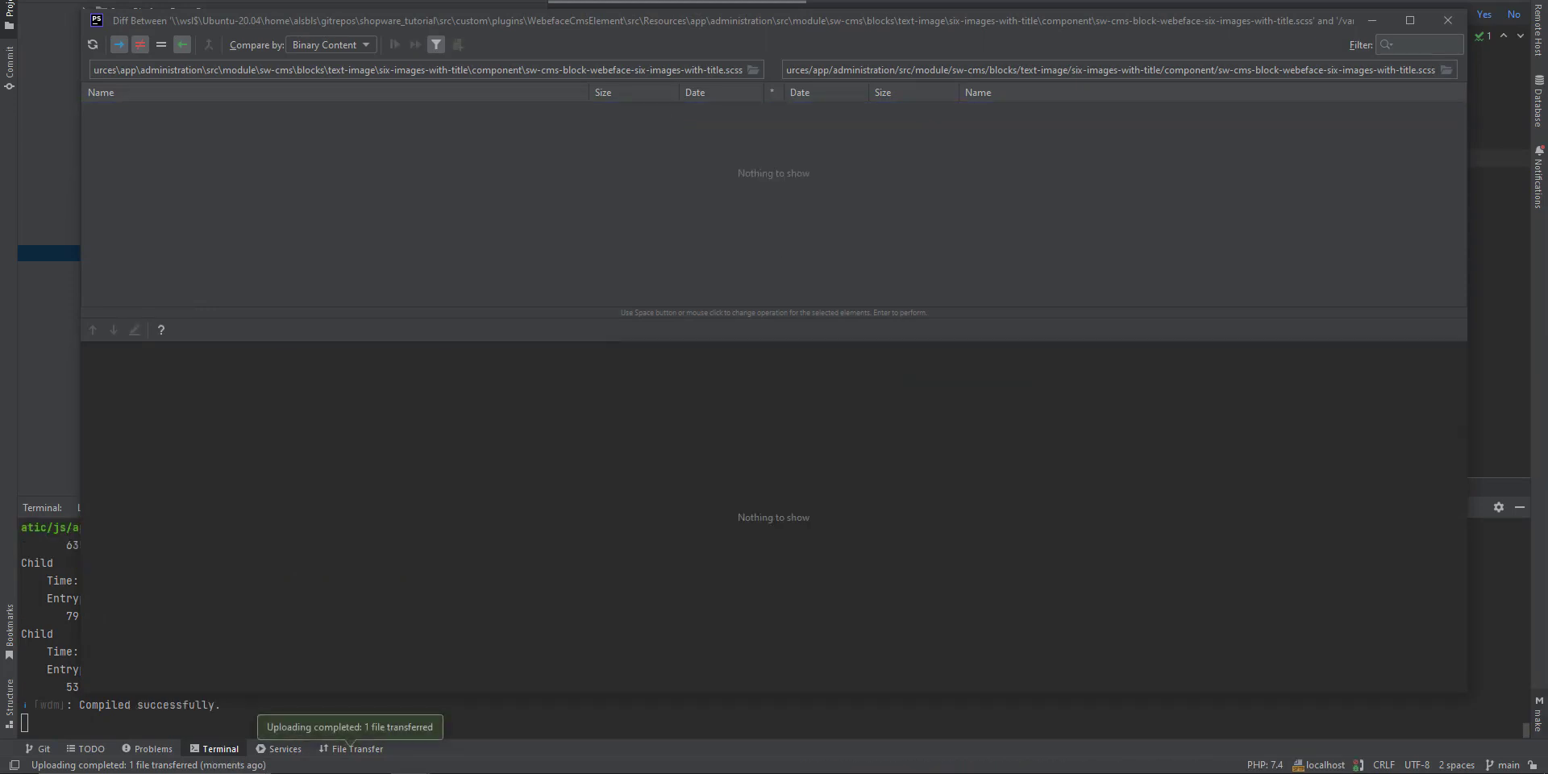
{"action": "key", "text": "alt+Tab"}
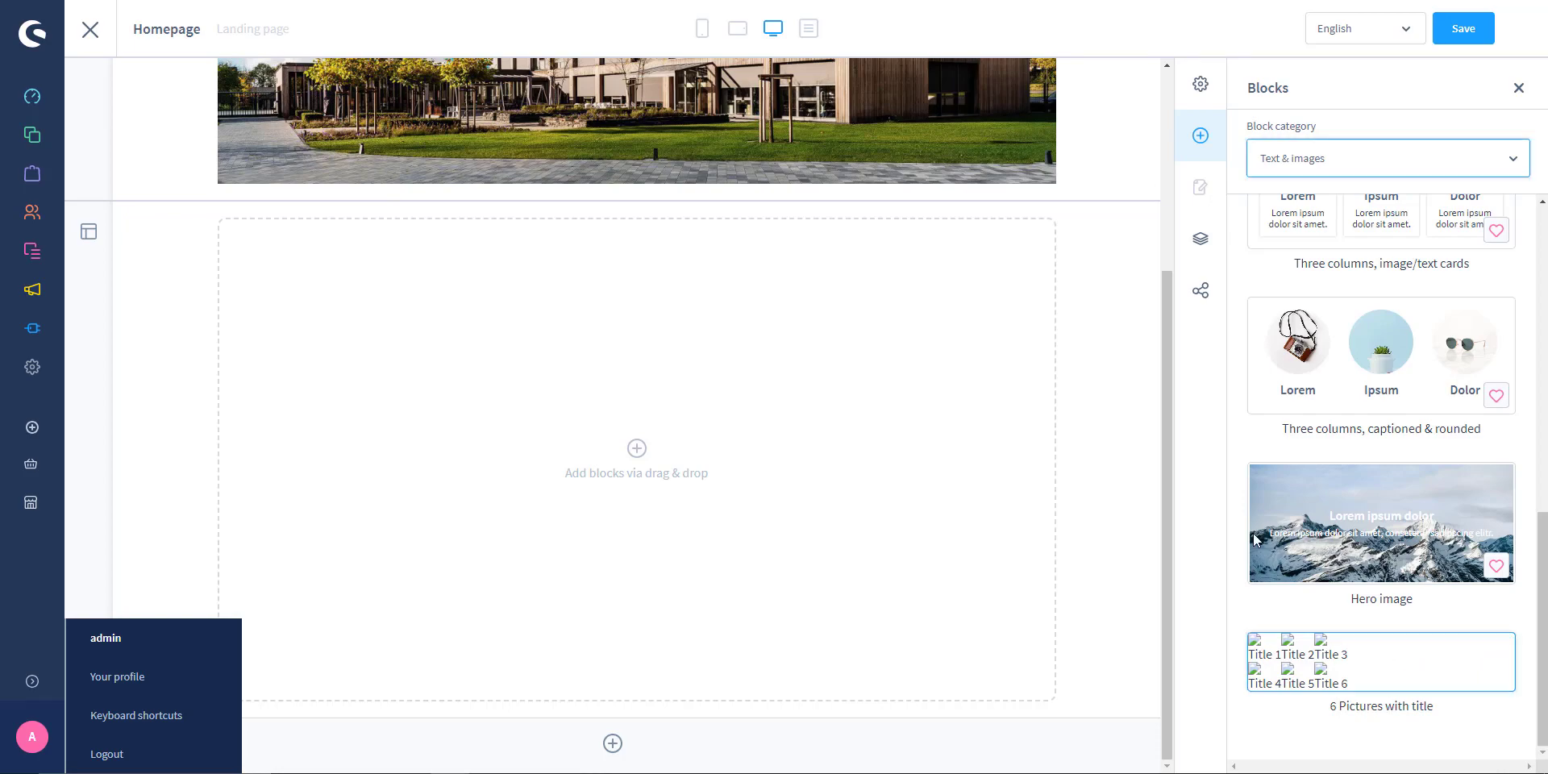
Add the 6 Pictures with title block to the empty section and scroll through it
{"action": "left_click_drag", "start_coordinate": [1384, 663], "coordinate": [535, 399]}
{"action": "scroll", "coordinate": [622, 346], "scroll_direction": "down", "scroll_amount": 5}
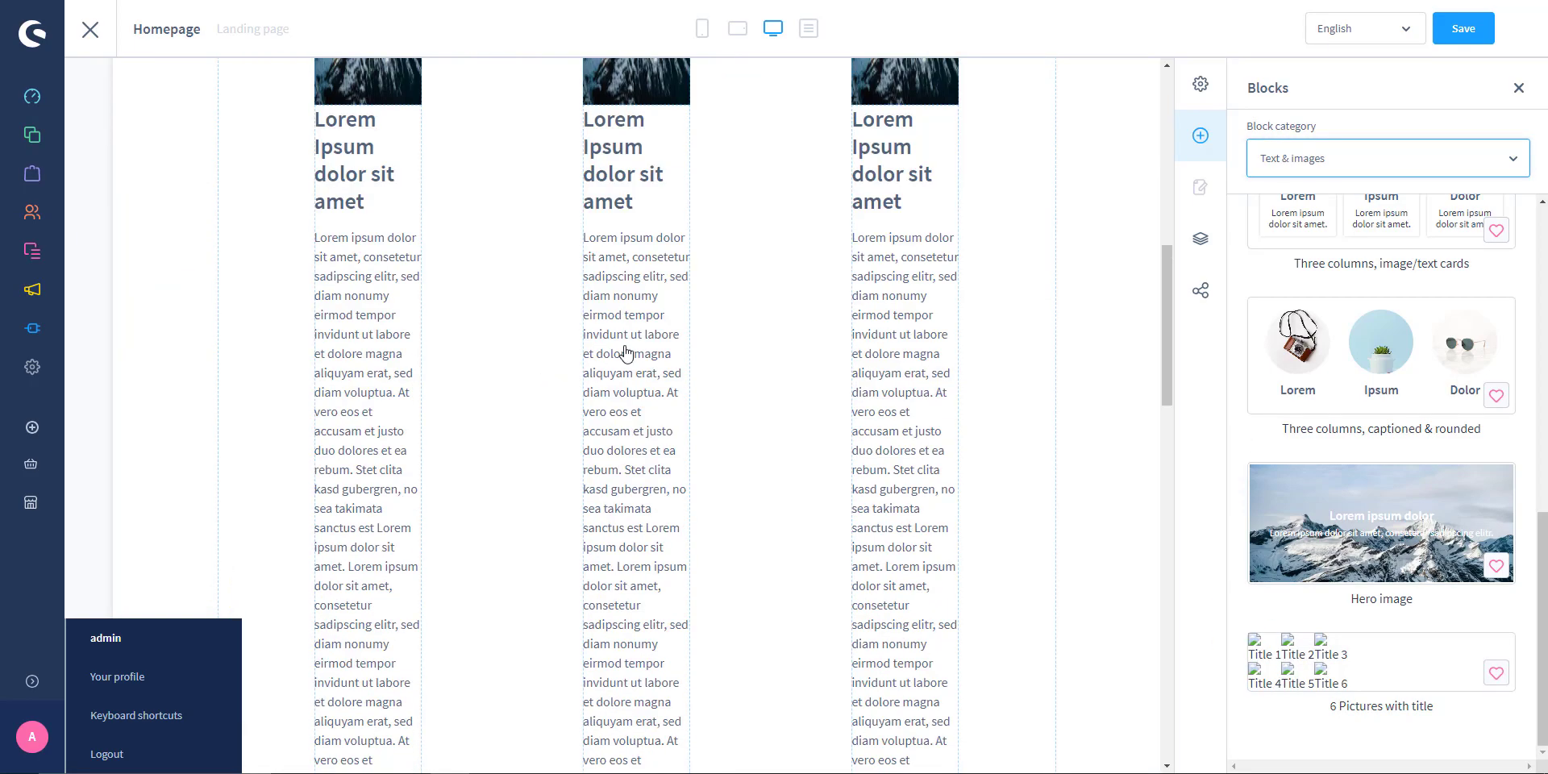
{"action": "scroll", "coordinate": [623, 349], "scroll_direction": "down", "scroll_amount": 5}
{"action": "scroll", "coordinate": [626, 349], "scroll_direction": "down", "scroll_amount": 5}
{"action": "scroll", "coordinate": [677, 490], "scroll_direction": "down", "scroll_amount": 2}
{"action": "scroll", "coordinate": [677, 490], "scroll_direction": "down", "scroll_amount": 5}
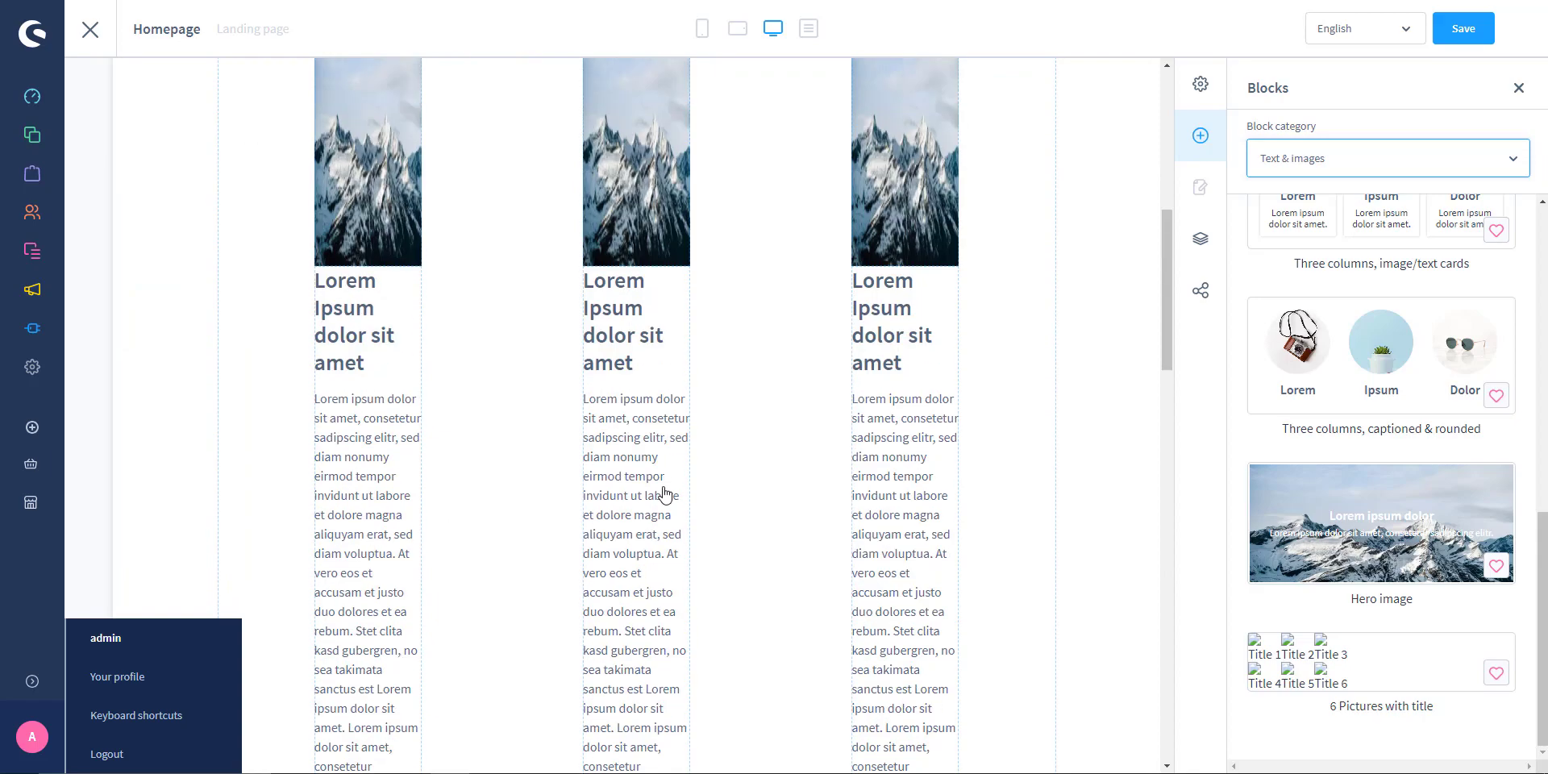
{"action": "scroll", "coordinate": [657, 484], "scroll_direction": "up", "scroll_amount": 2}
{"action": "scroll", "coordinate": [656, 480], "scroll_direction": "down", "scroll_amount": 3}
{"action": "scroll", "coordinate": [656, 480], "scroll_direction": "up", "scroll_amount": 5}
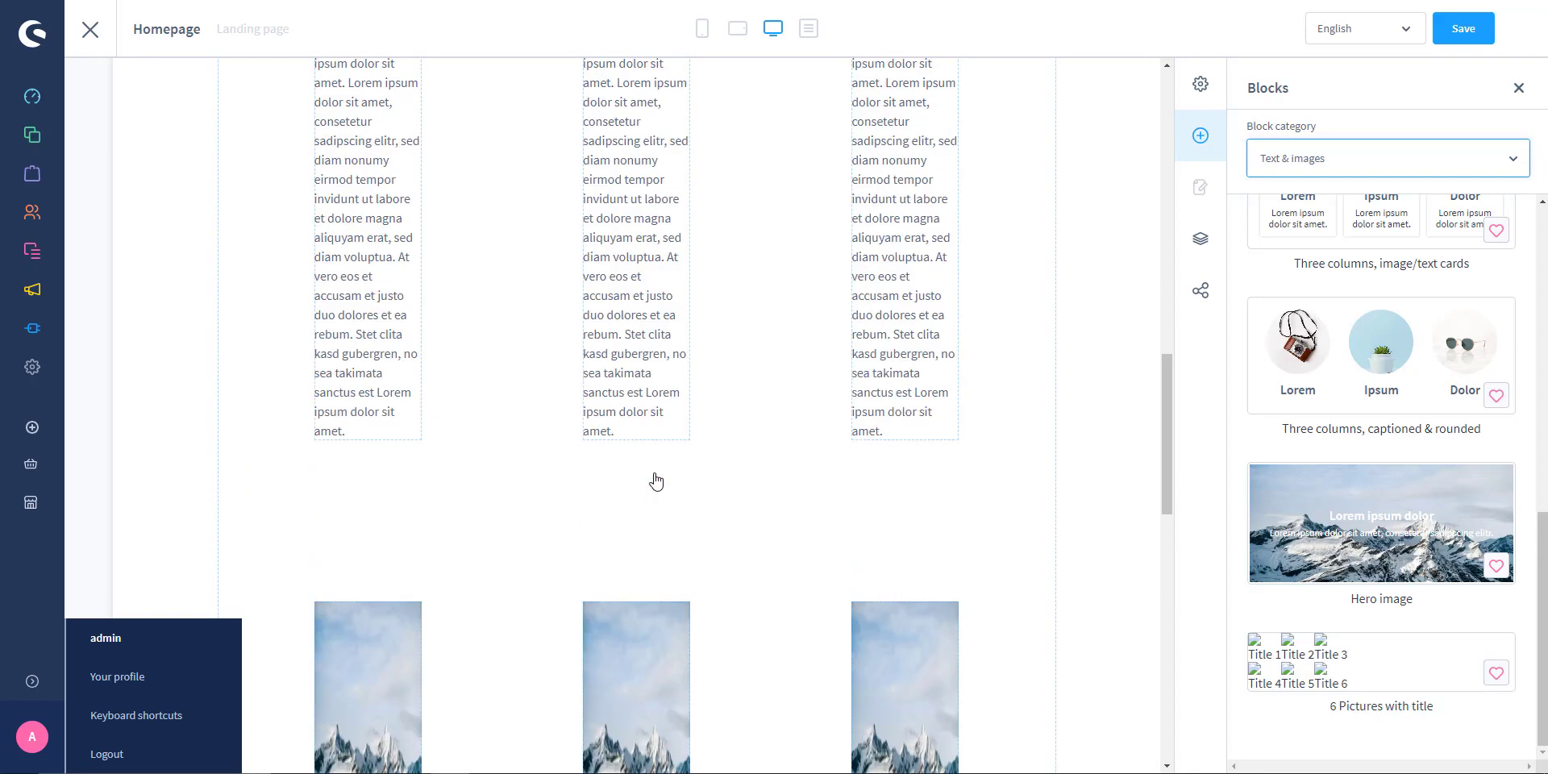
{"action": "scroll", "coordinate": [656, 480], "scroll_direction": "up", "scroll_amount": 5}
{"action": "scroll", "coordinate": [653, 476], "scroll_direction": "up", "scroll_amount": 5}
Inspect the middle picture in DevTools and select the block content element
{"action": "right_click", "coordinate": [649, 514]}
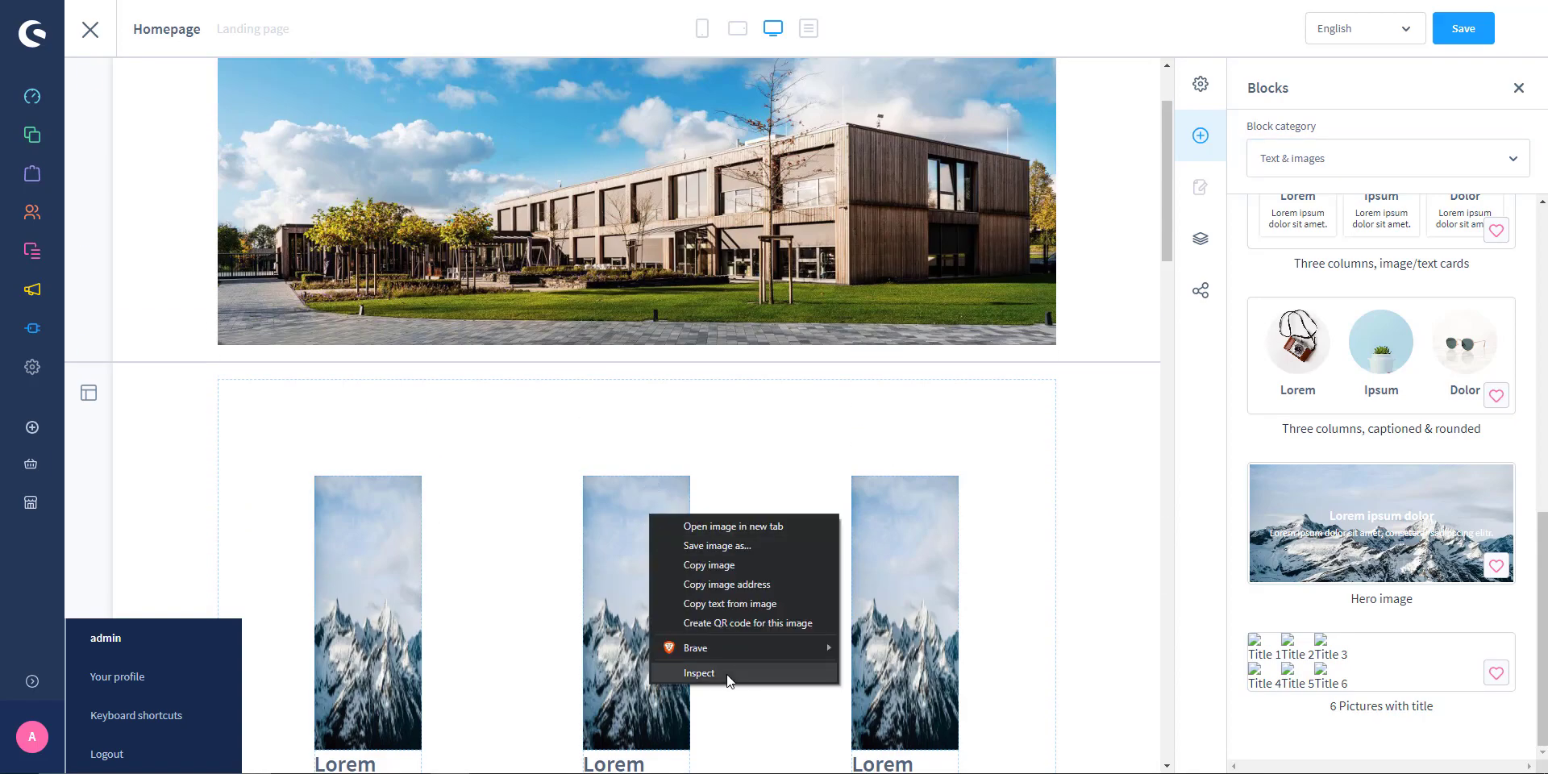
{"action": "left_click", "coordinate": [733, 672]}
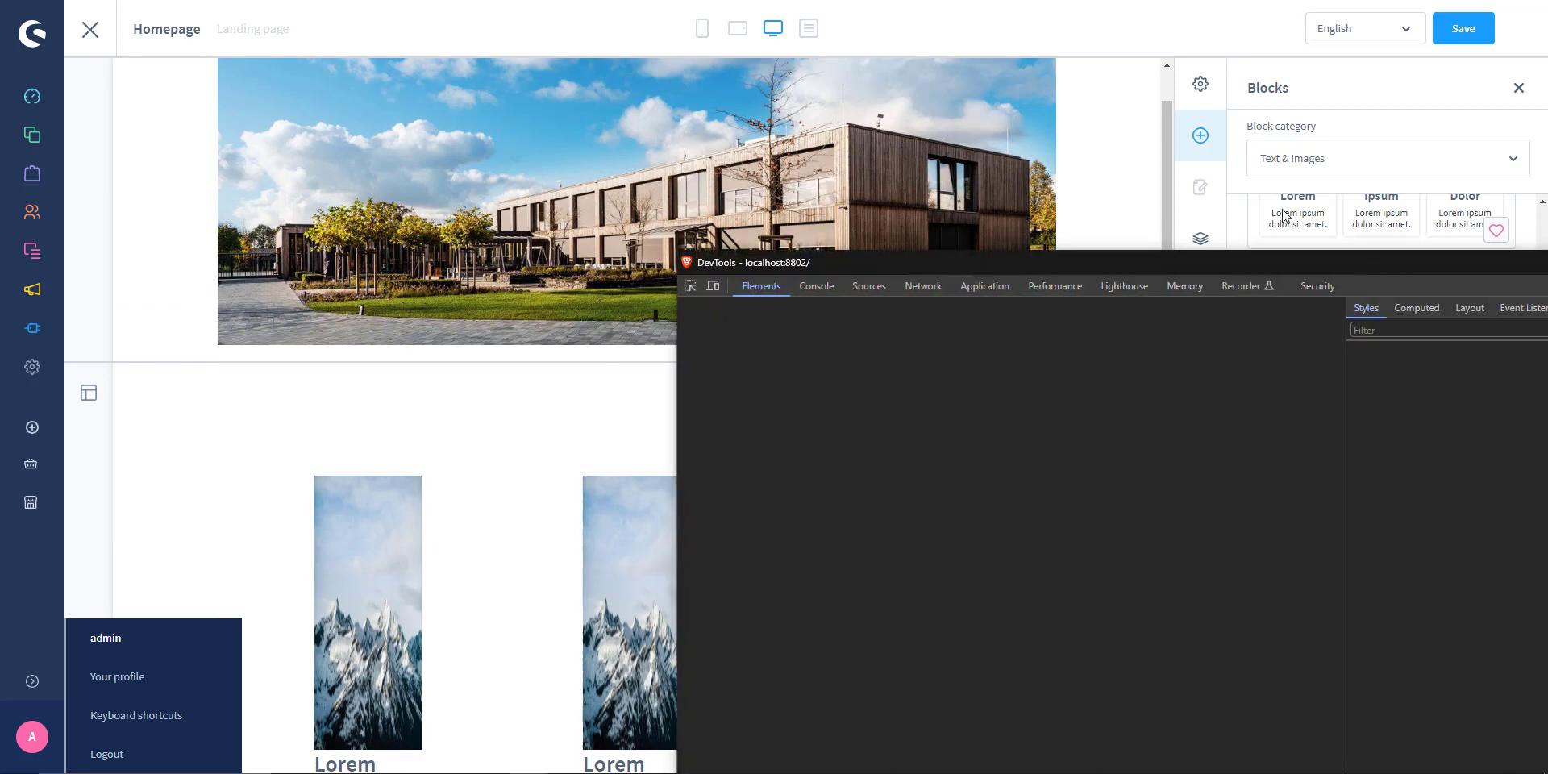
{"action": "left_click_drag", "start_coordinate": [1394, 252], "coordinate": [1106, 71]}
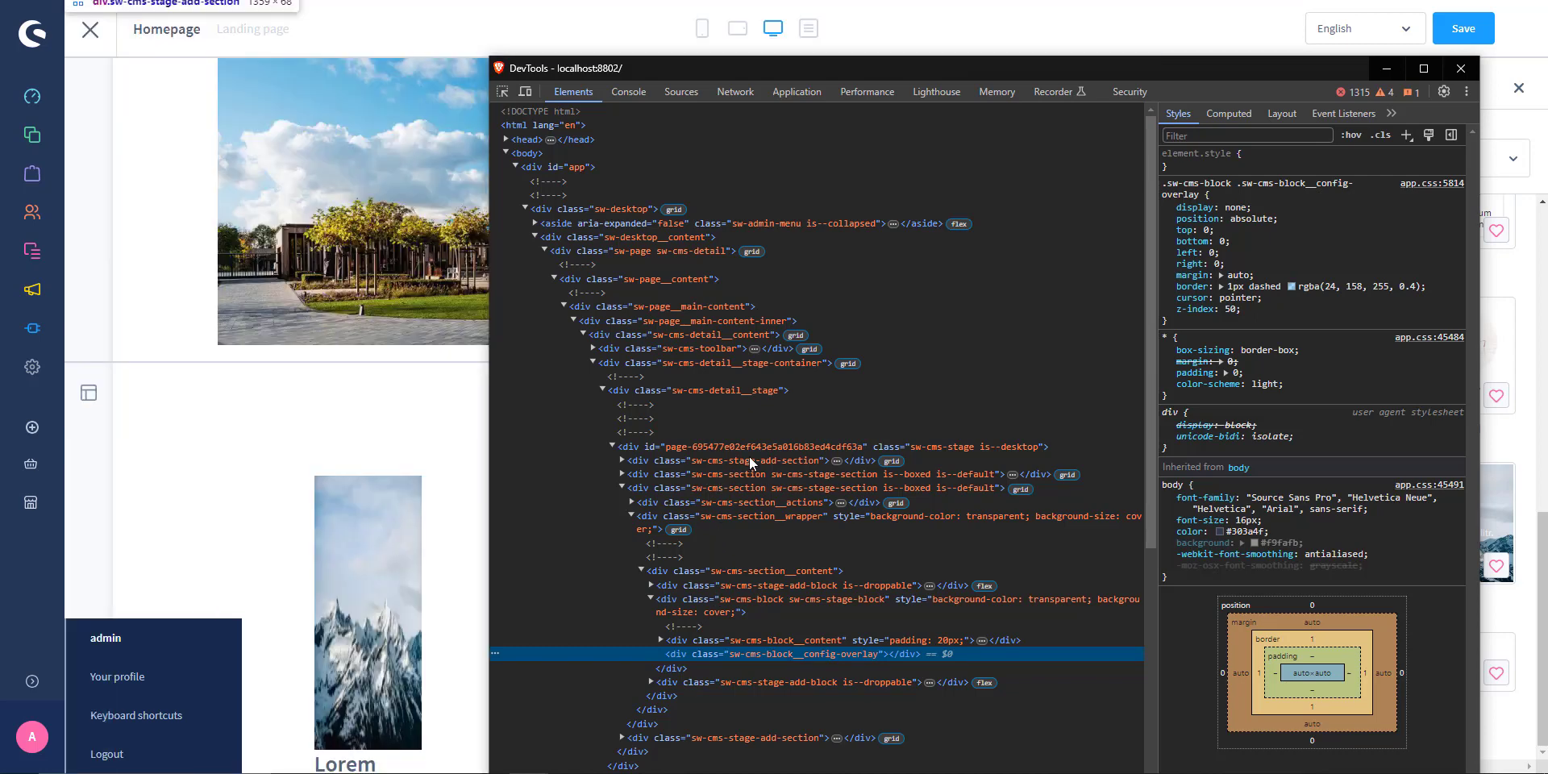
{"action": "left_click", "coordinate": [679, 640]}
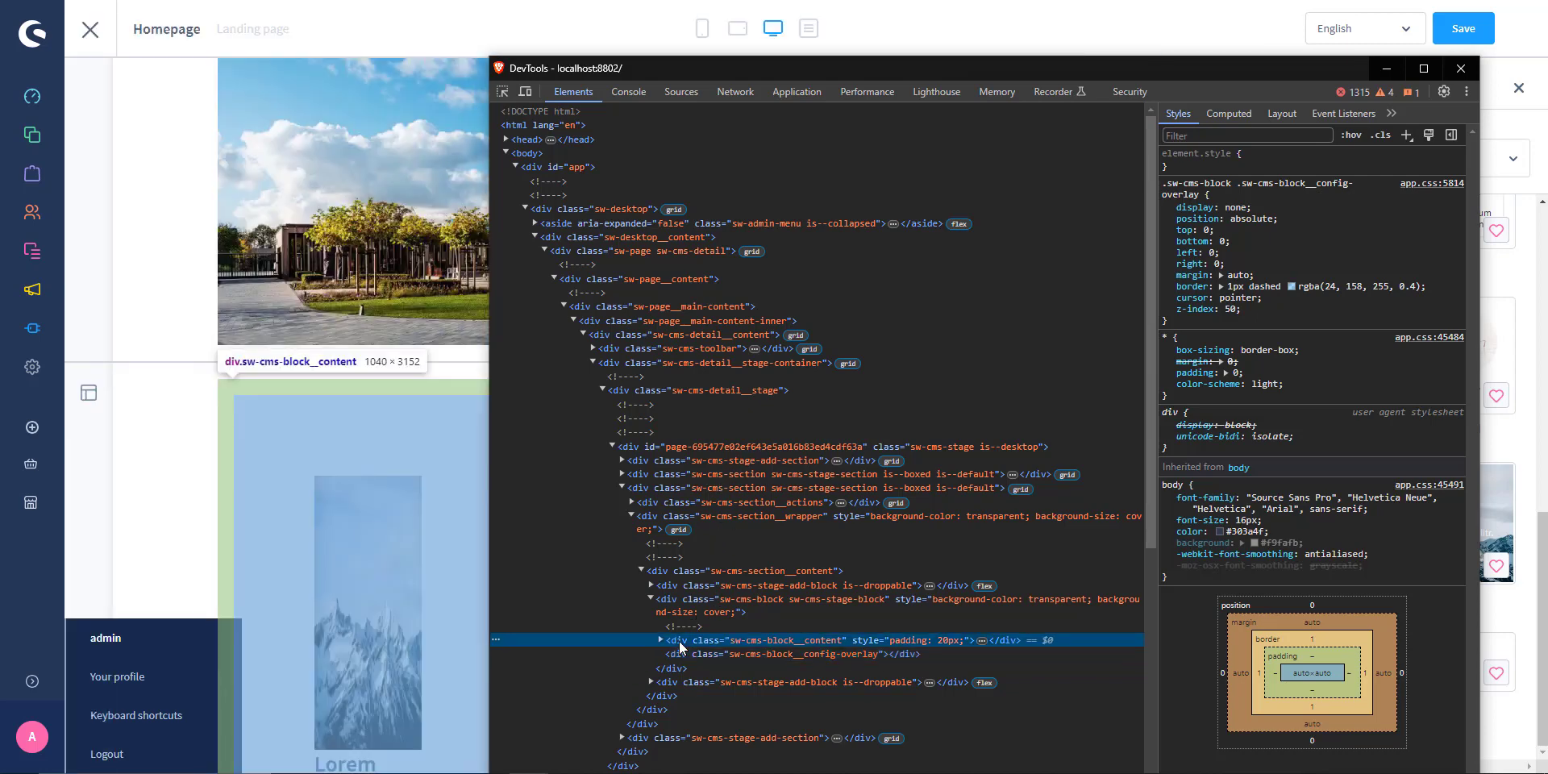
{"action": "left_click_drag", "start_coordinate": [734, 67], "coordinate": [886, 53]}
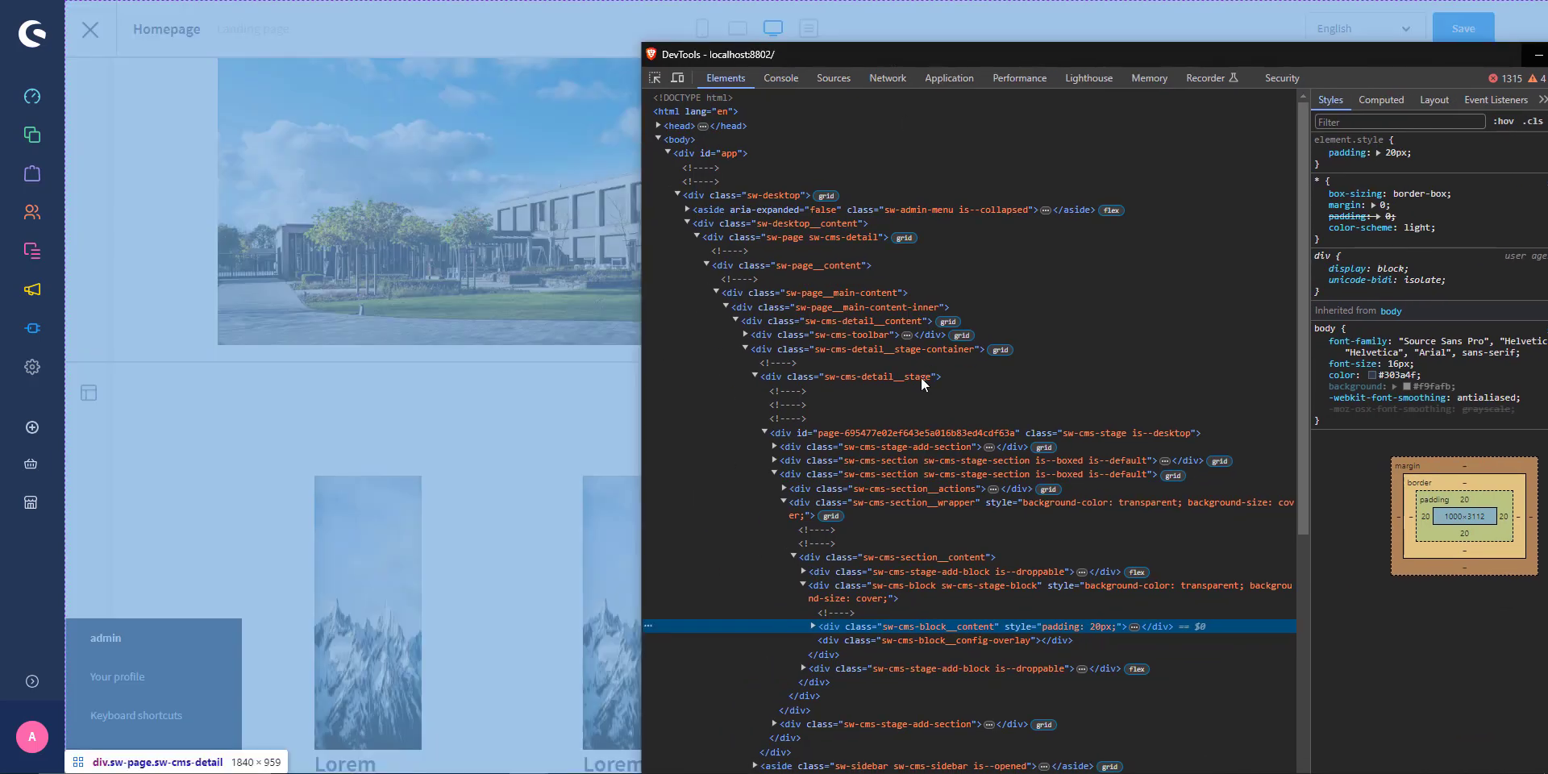
{"action": "scroll", "coordinate": [956, 505], "scroll_direction": "down", "scroll_amount": 2}
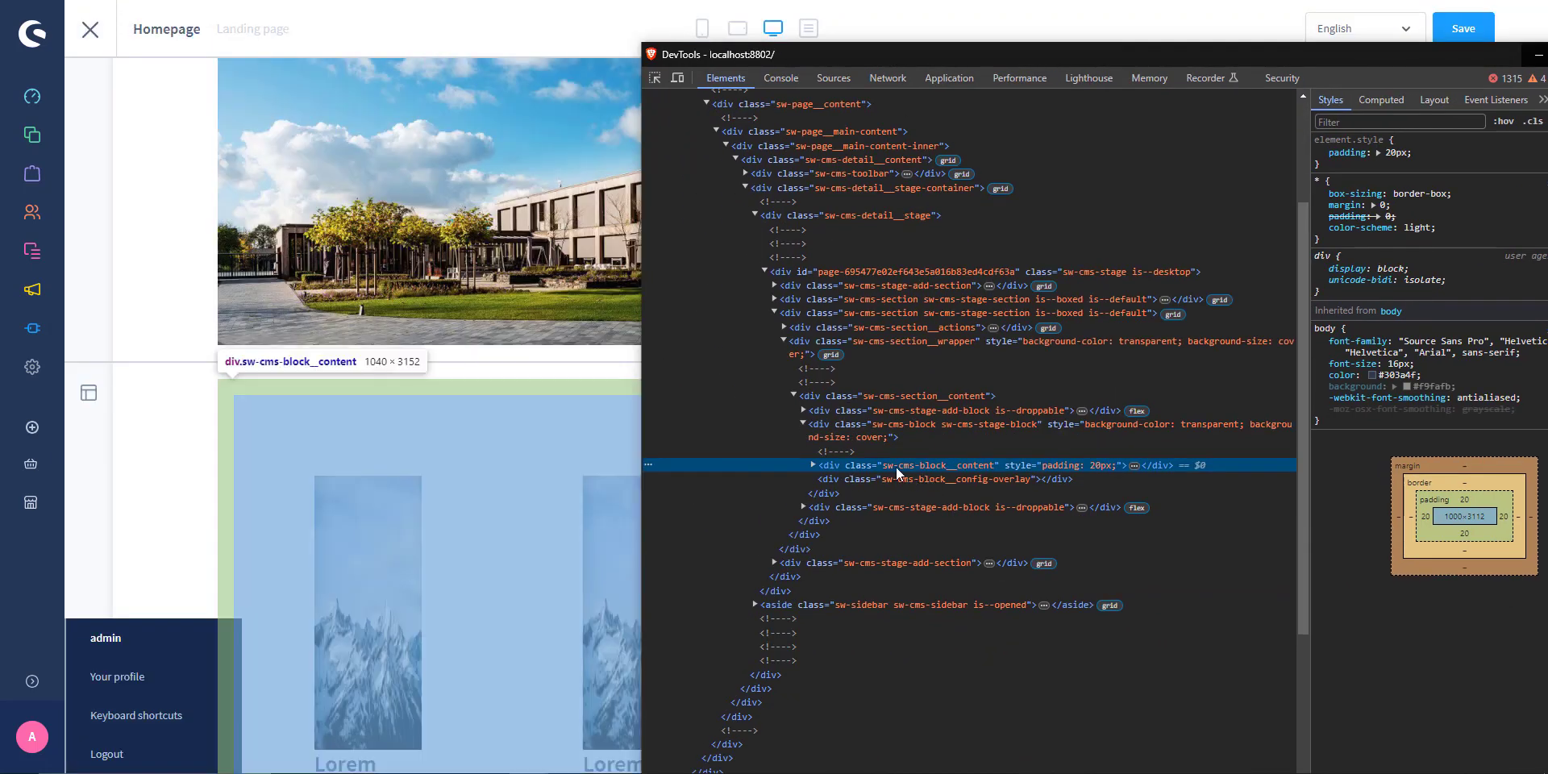
Expand the DOM to the first col-3 column and change its padding from 100px to 10px
{"action": "left_click", "coordinate": [813, 465]}
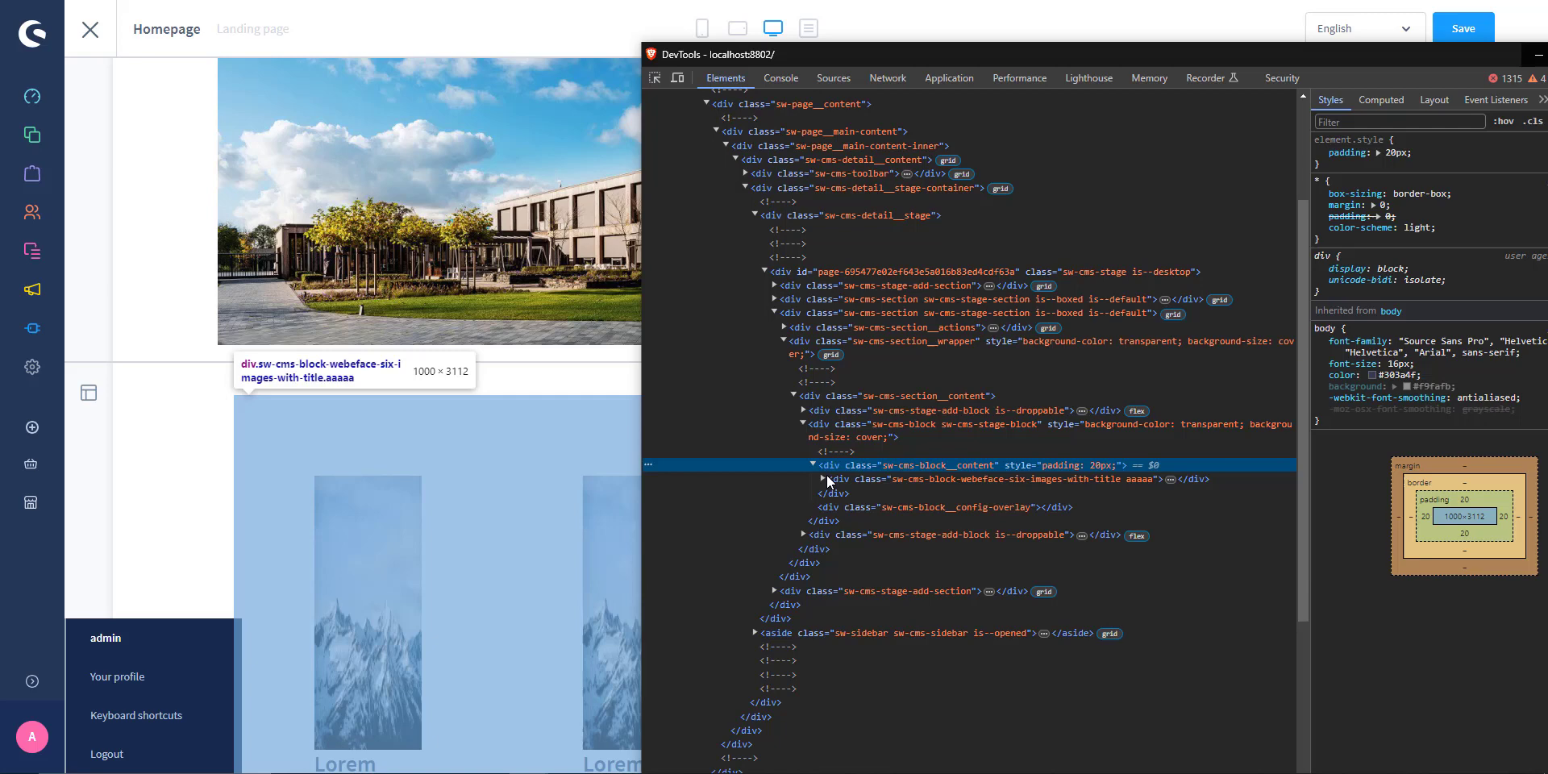
{"action": "left_click", "coordinate": [822, 479]}
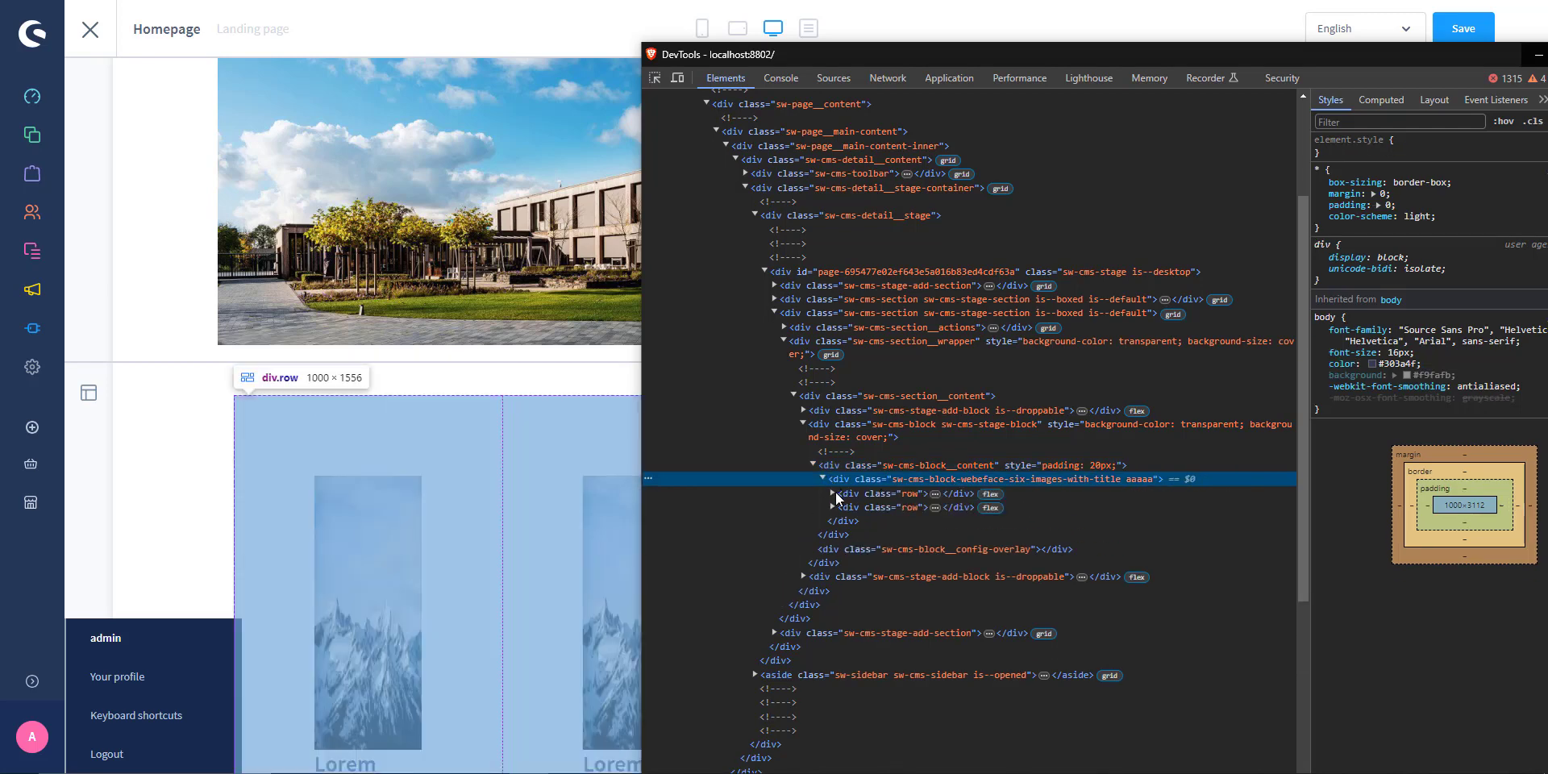
{"action": "left_click", "coordinate": [833, 493]}
{"action": "left_click", "coordinate": [902, 511]}
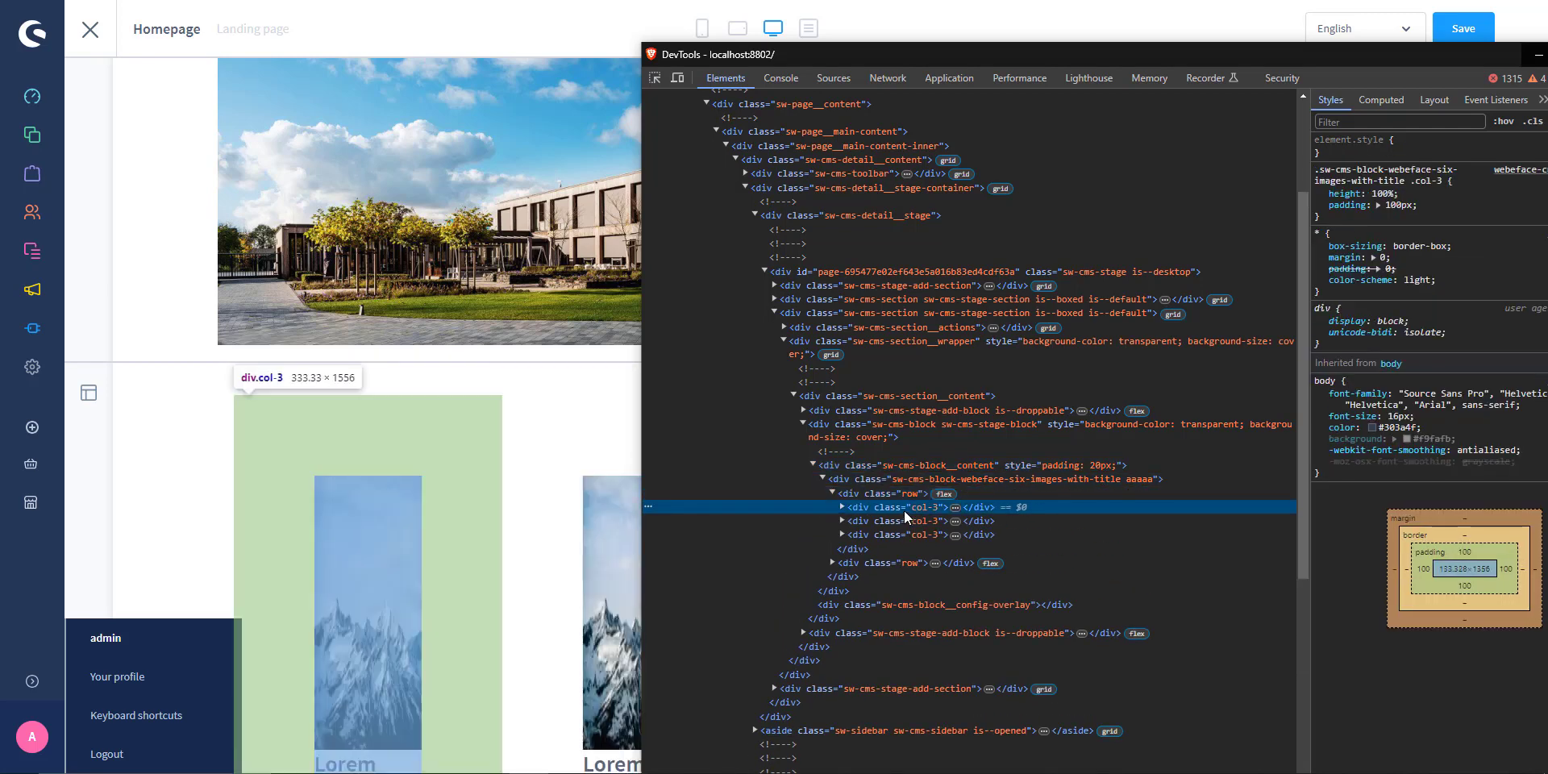
{"action": "mouse_move", "coordinate": [1366, 200]}
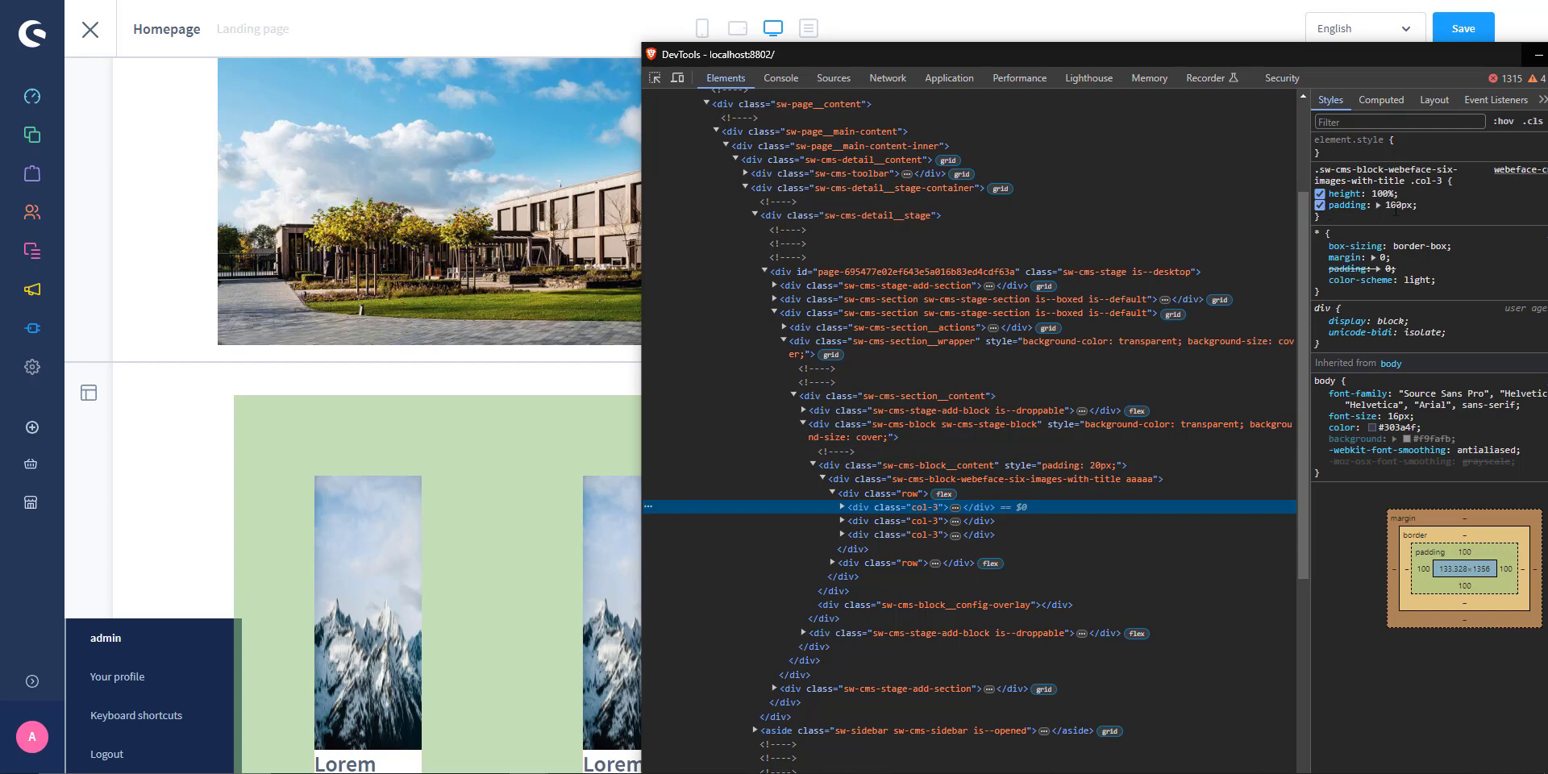
{"action": "left_click", "coordinate": [1397, 206]}
{"action": "key", "text": "BackSpace"}
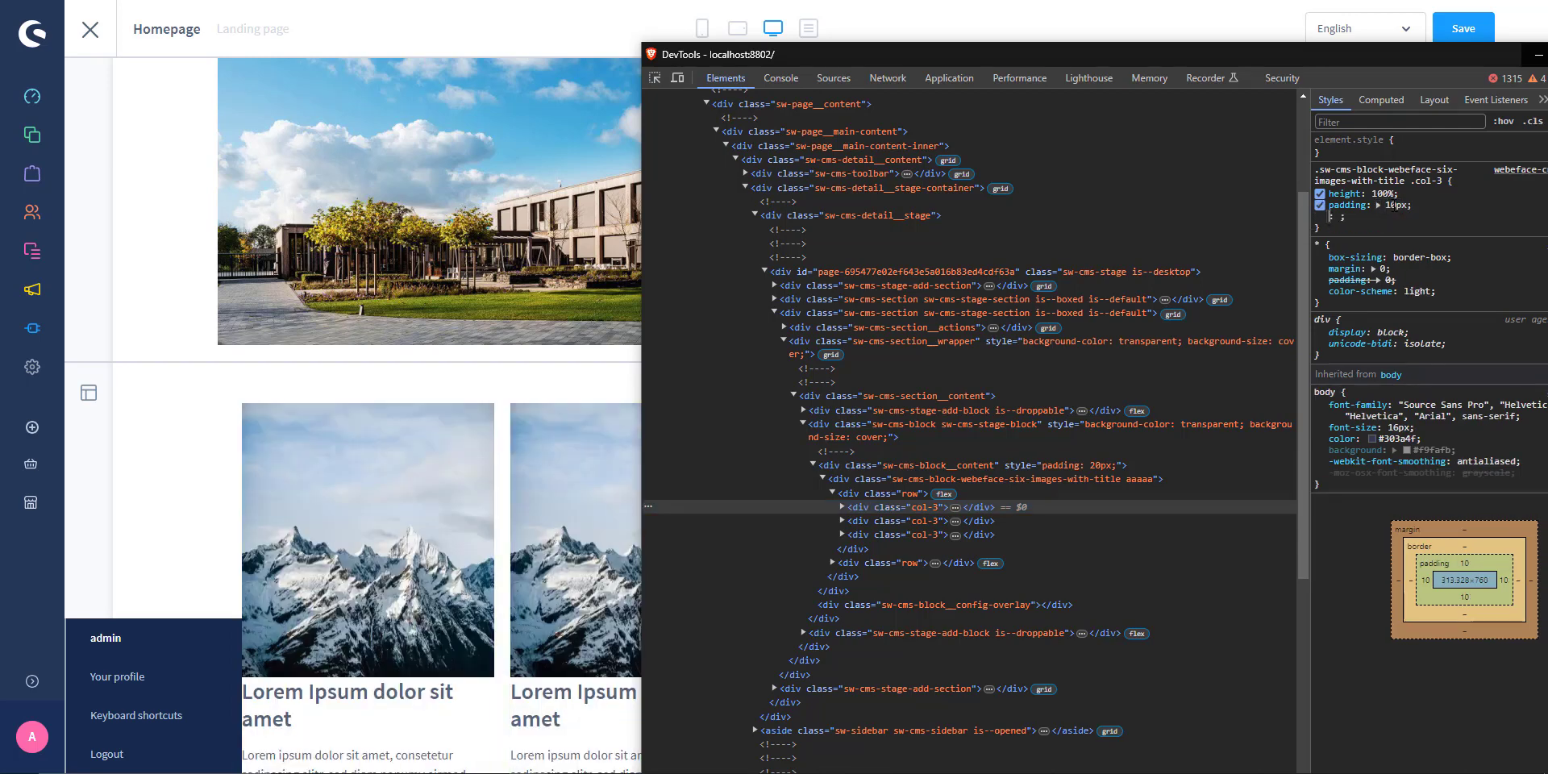
{"action": "left_click", "coordinate": [614, 550]}
Change the .col-3 padding in the block's SCSS to 10px and save it
{"action": "scroll", "coordinate": [614, 550], "scroll_direction": "down", "scroll_amount": 5}
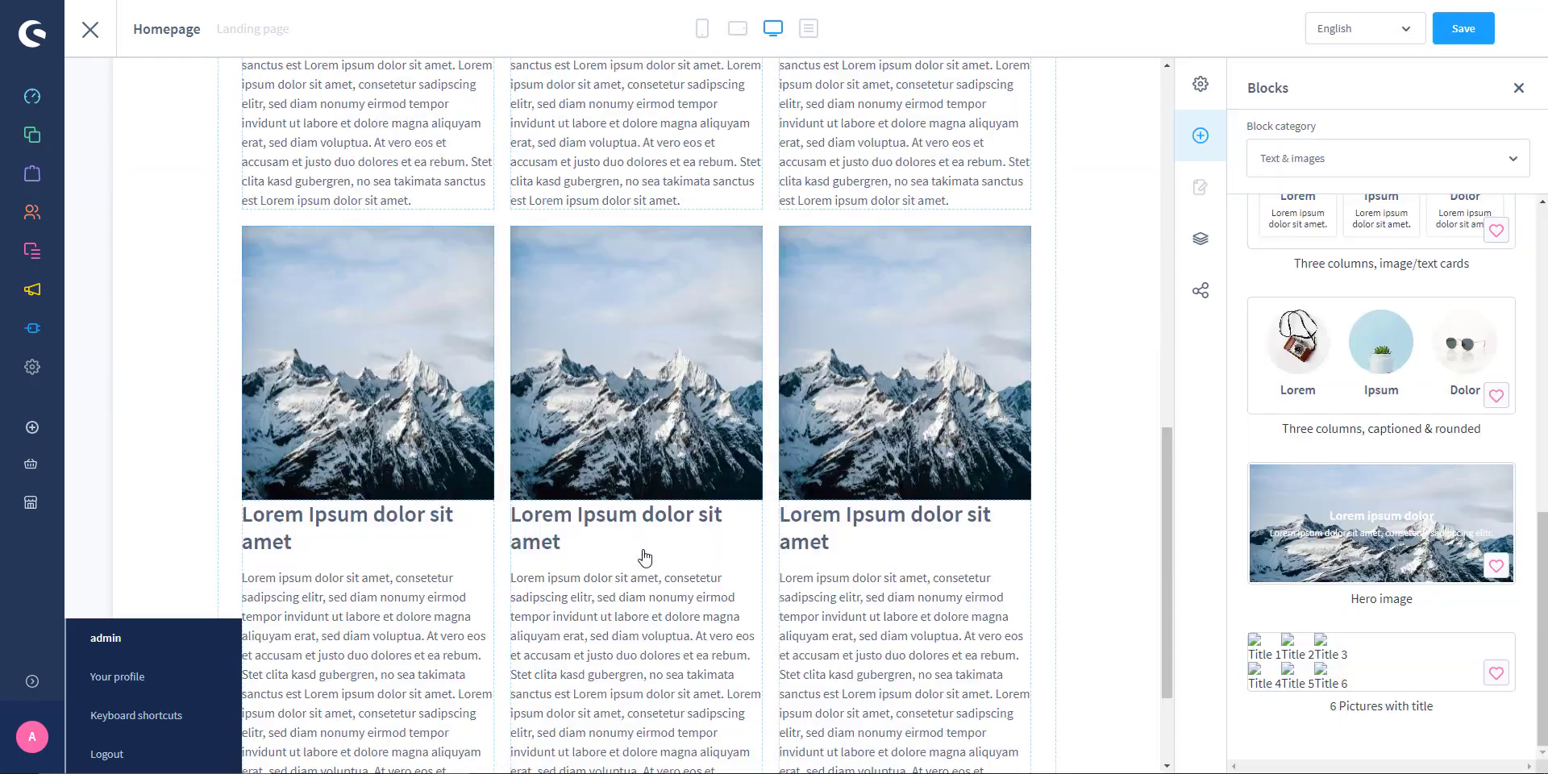
{"action": "scroll", "coordinate": [564, 644], "scroll_direction": "down", "scroll_amount": 3}
{"action": "key", "text": "alt+Tab"}
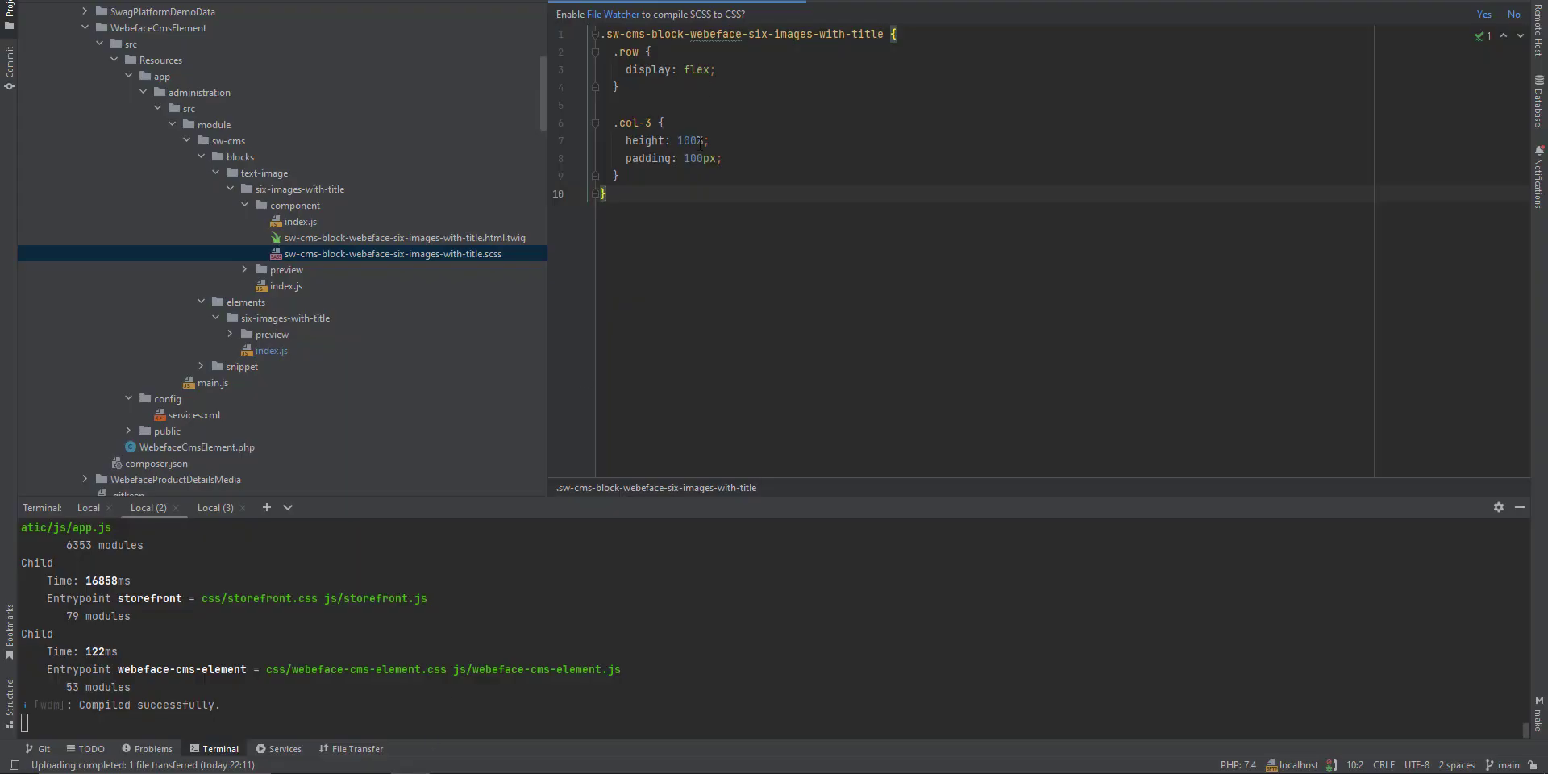
{"action": "key", "text": "Delete"}
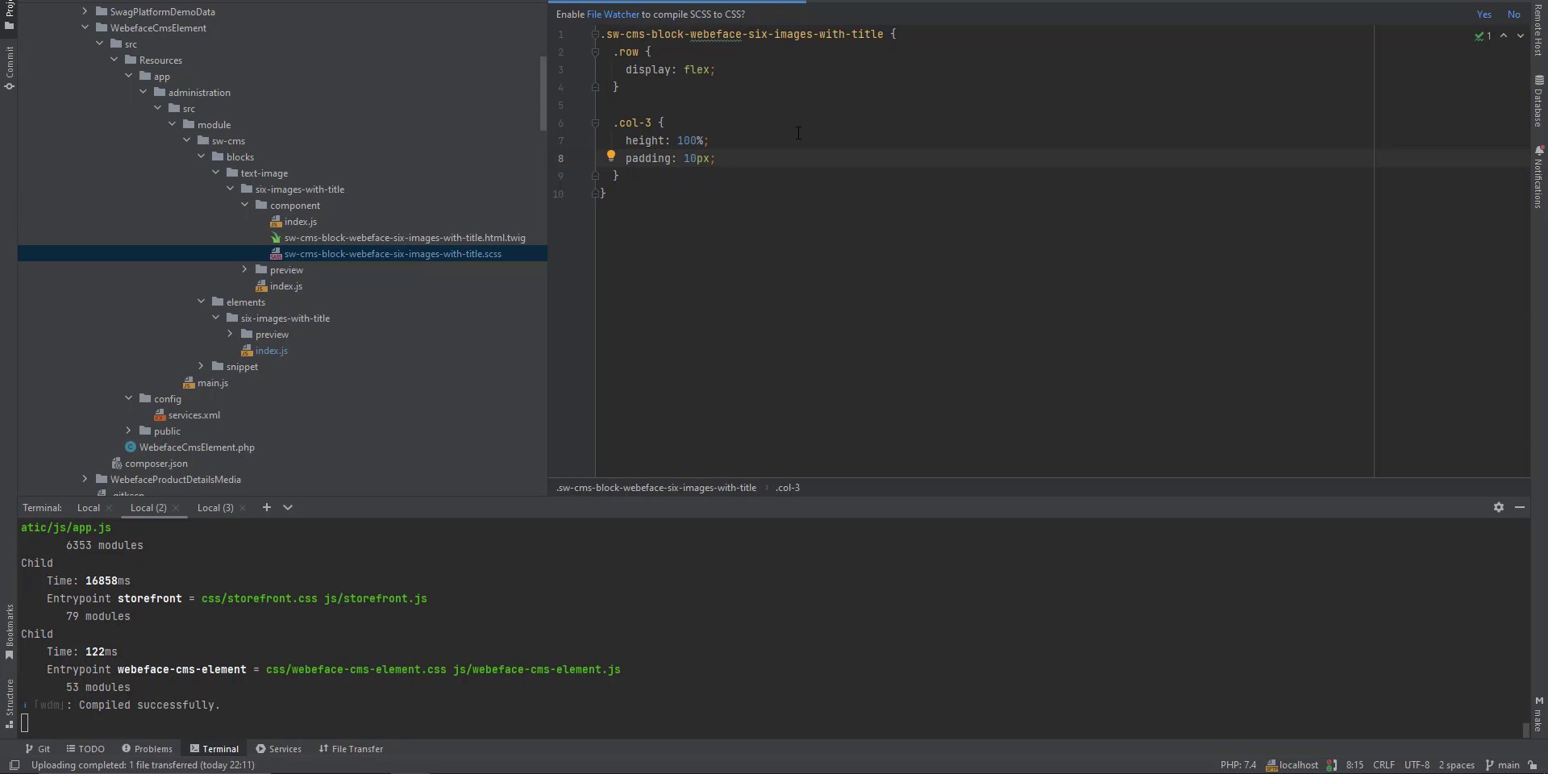
{"action": "key", "text": "alt+Tab"}
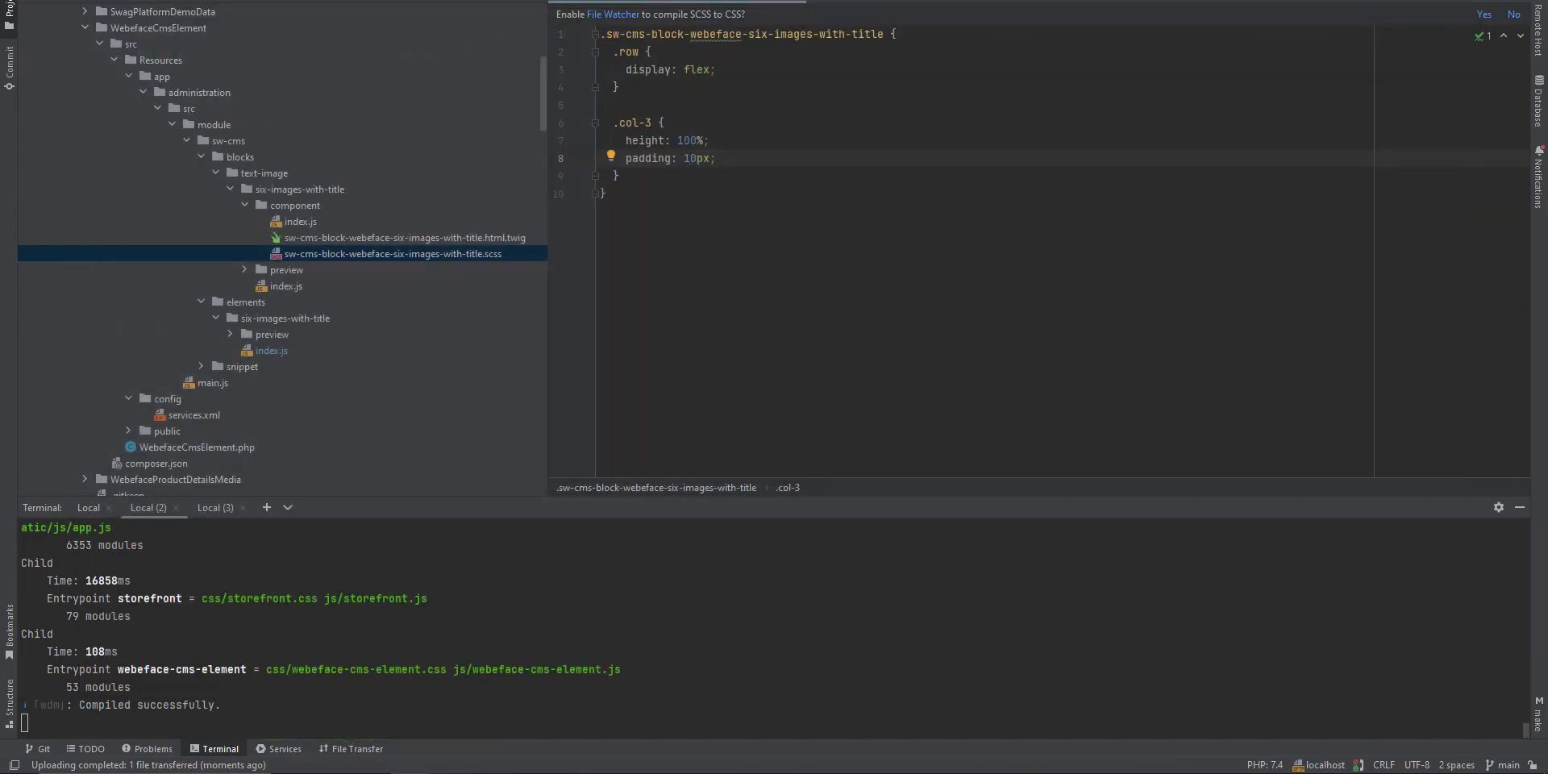
Place a new 6 Pictures with title block in the empty section and select it
{"action": "key", "text": "alt+Tab"}
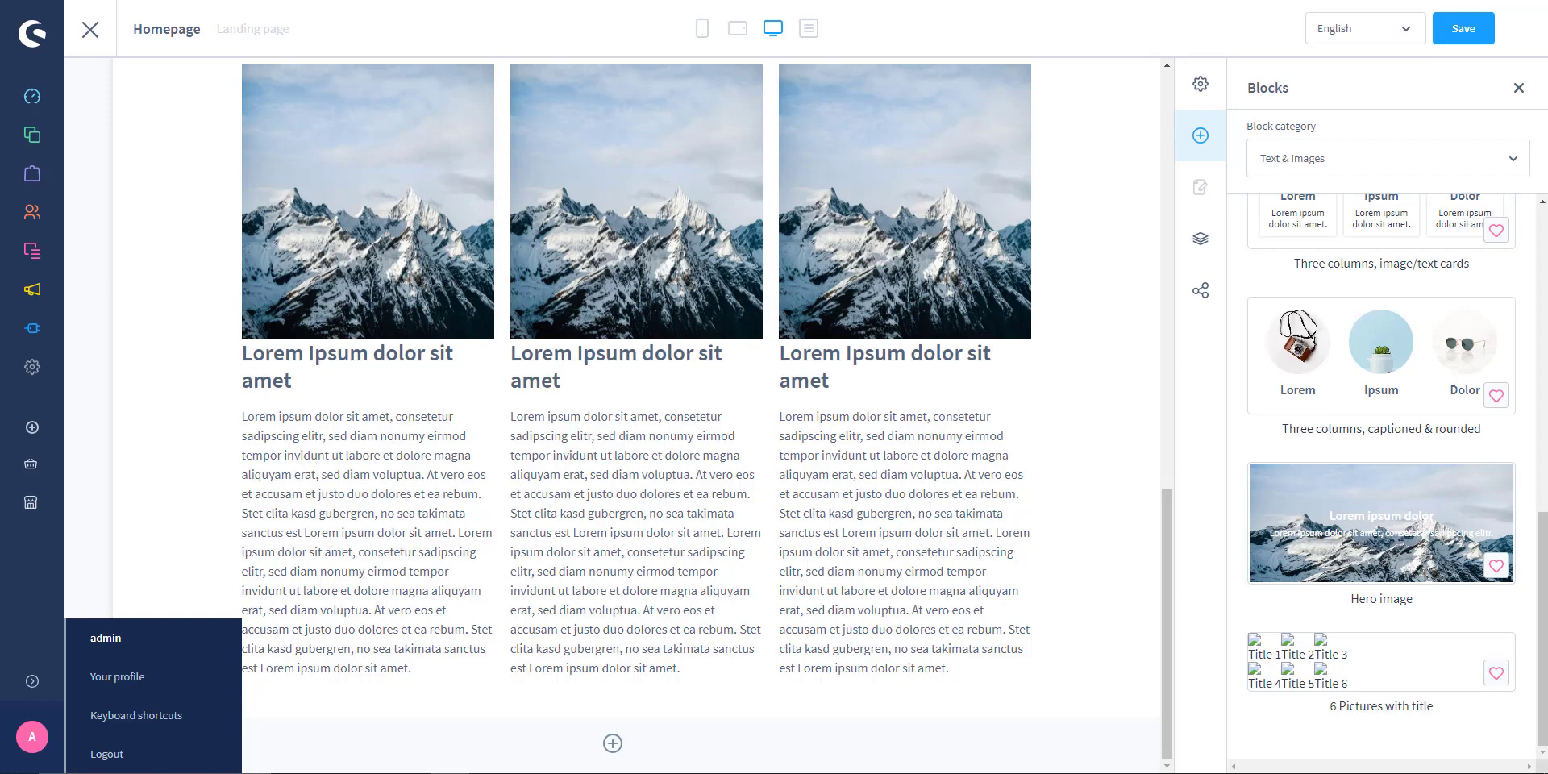
{"action": "scroll", "coordinate": [613, 403], "scroll_direction": "up", "scroll_amount": 10}
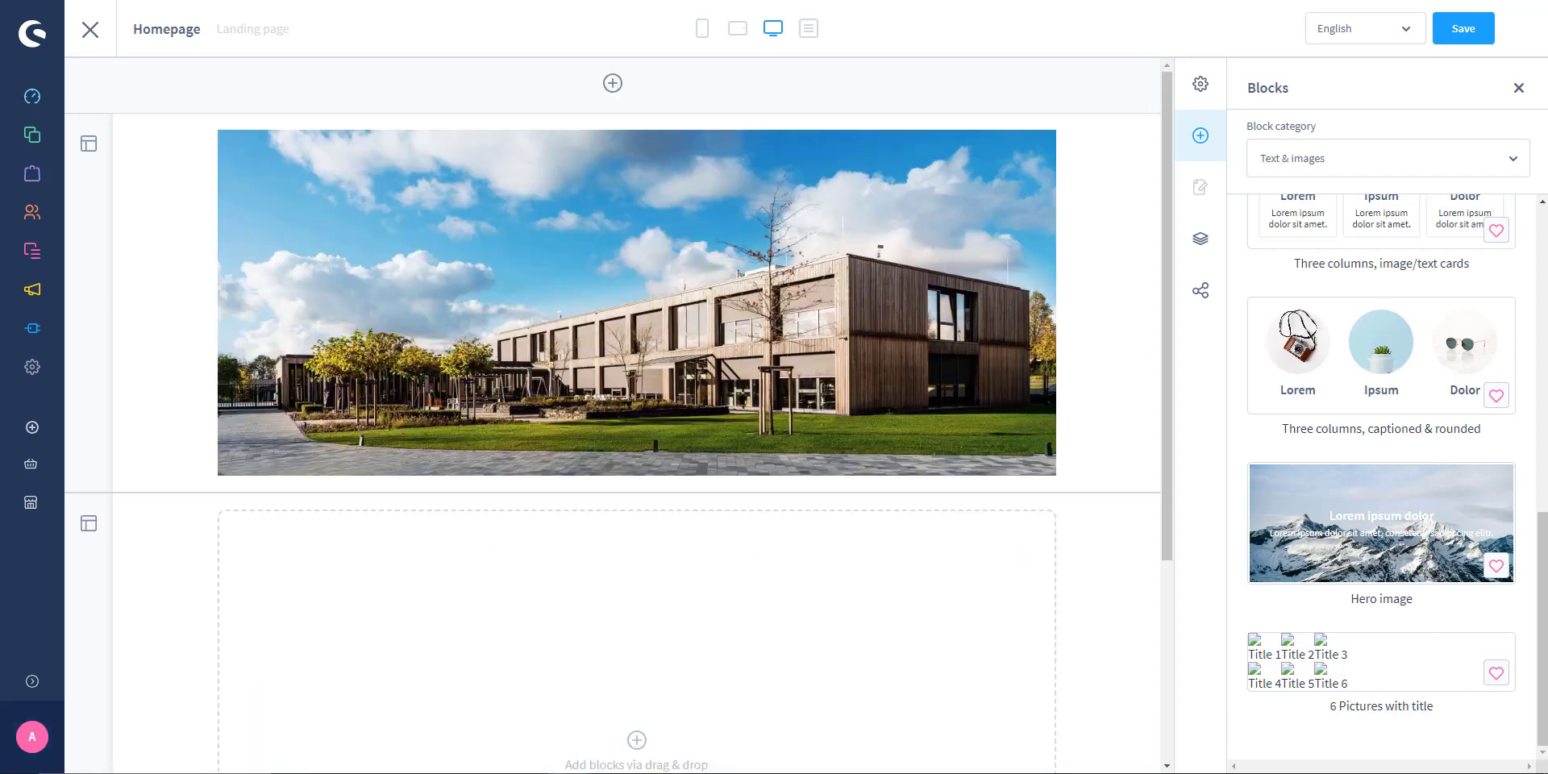
{"action": "left_click_drag", "start_coordinate": [1381, 661], "coordinate": [710, 654]}
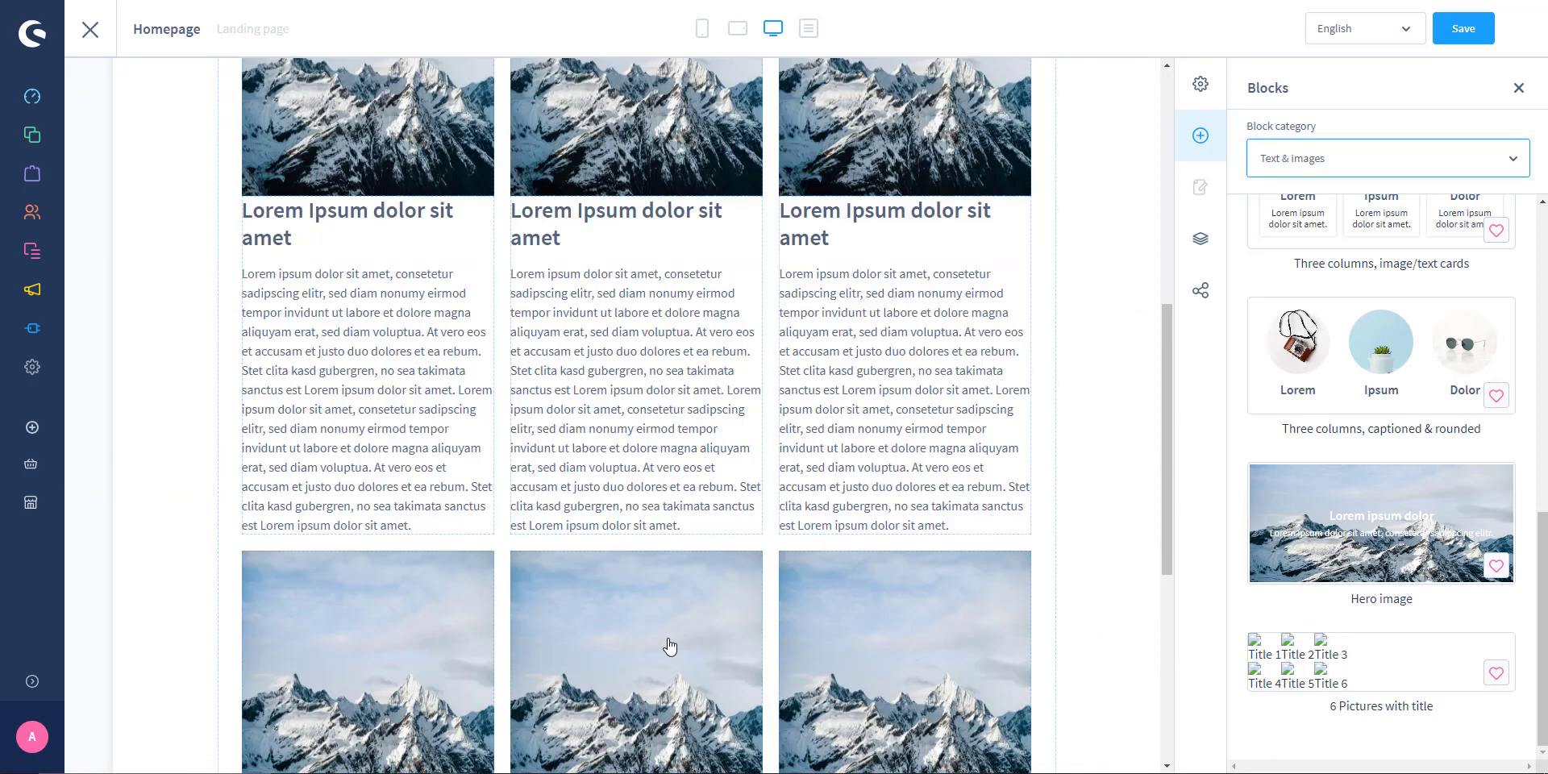
{"action": "scroll", "coordinate": [725, 403], "scroll_direction": "down", "scroll_amount": 10}
{"action": "left_click", "coordinate": [700, 349]}
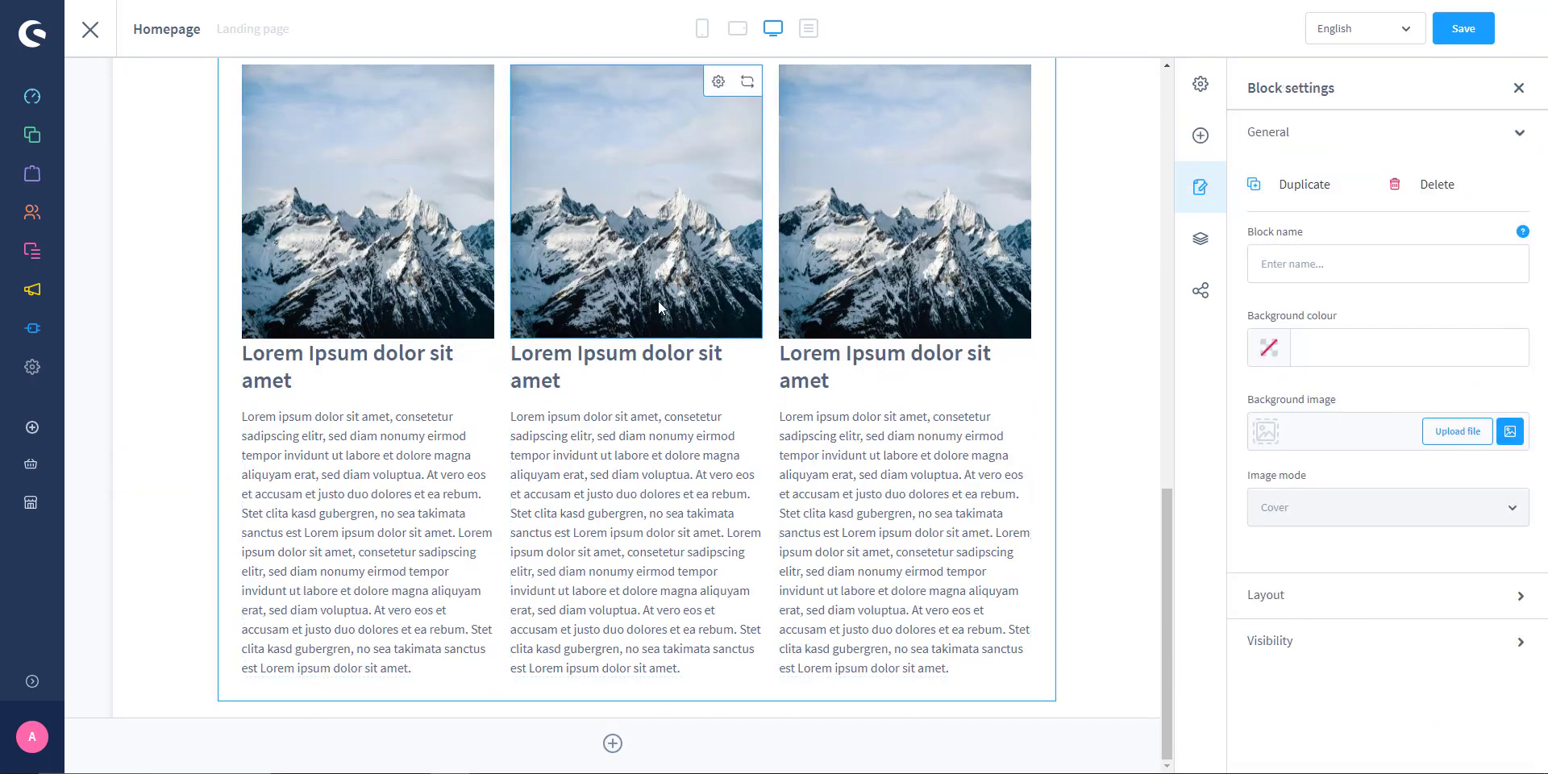
Assign media and titles Water, Car, Pepsi, See you, Chear and Red to the six pictures
{"action": "scroll", "coordinate": [571, 349], "scroll_direction": "up", "scroll_amount": 3}
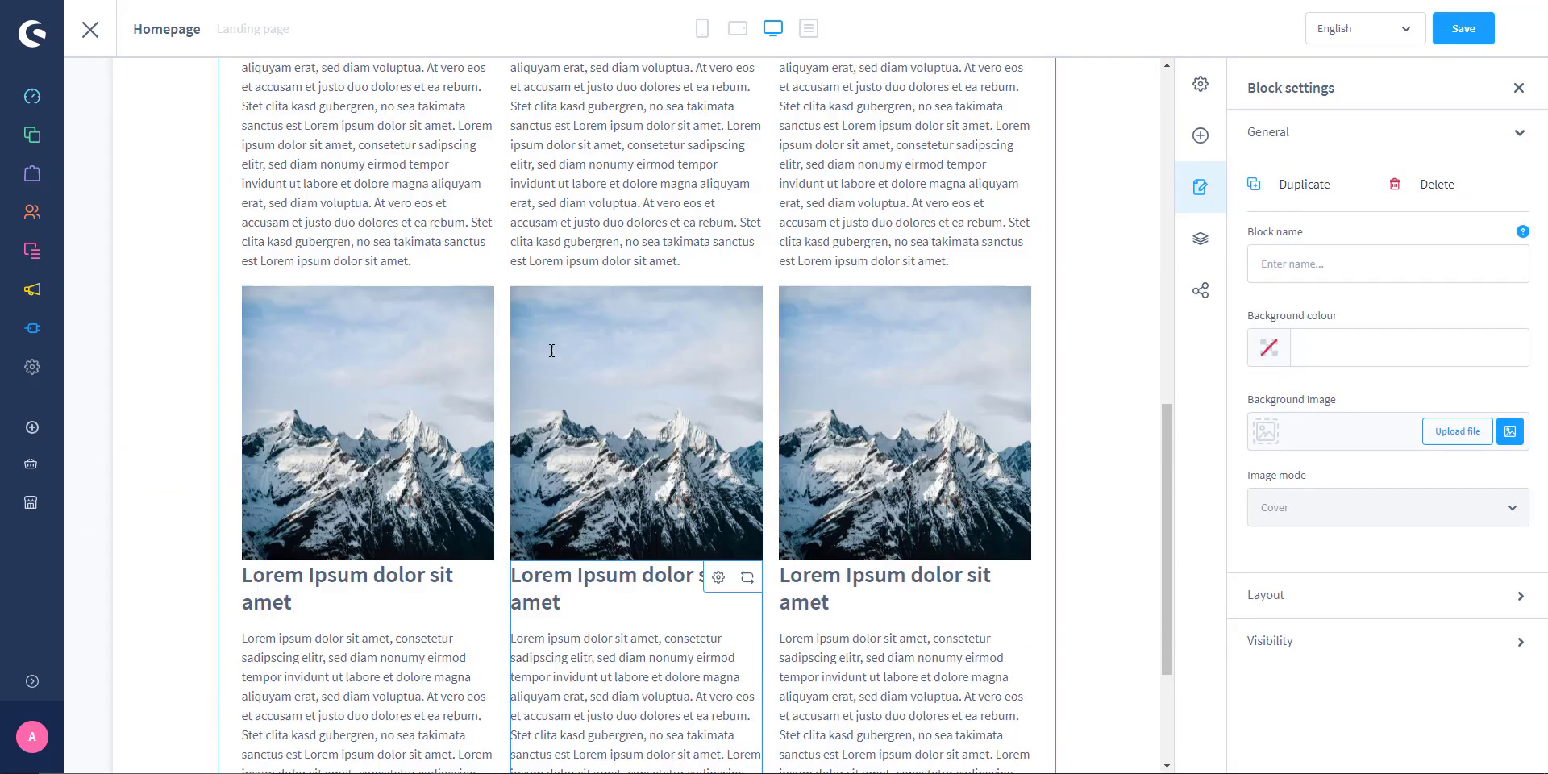
{"action": "scroll", "coordinate": [613, 323], "scroll_direction": "up", "scroll_amount": 2}
{"action": "scroll", "coordinate": [685, 242], "scroll_direction": "up", "scroll_amount": 4}
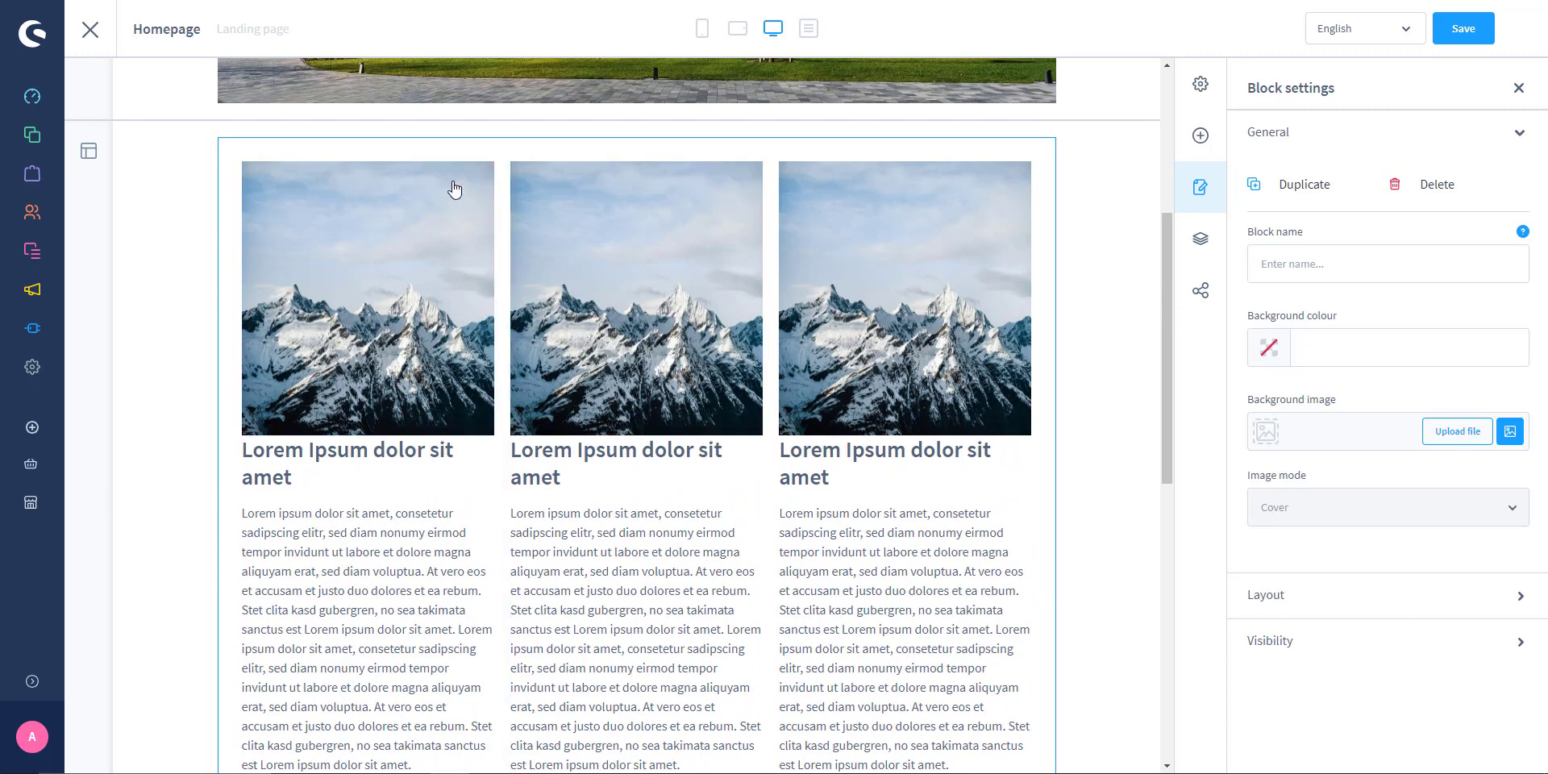
{"action": "left_click", "coordinate": [449, 179]}
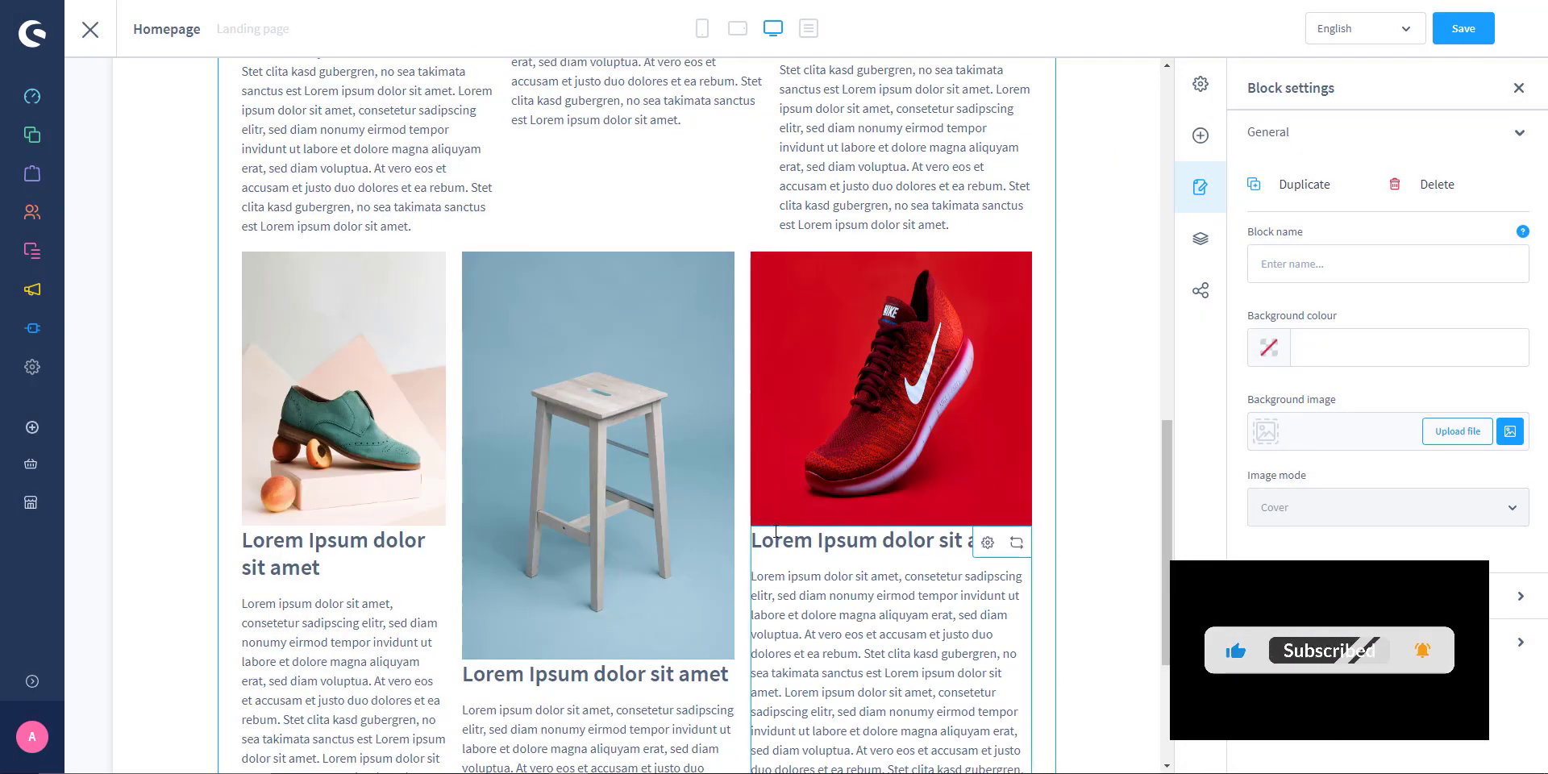
{"action": "scroll", "coordinate": [775, 530], "scroll_direction": "up", "scroll_amount": 8}
{"action": "scroll", "coordinate": [457, 486], "scroll_direction": "down", "scroll_amount": 7}
{"action": "scroll", "coordinate": [457, 486], "scroll_direction": "up", "scroll_amount": 5}
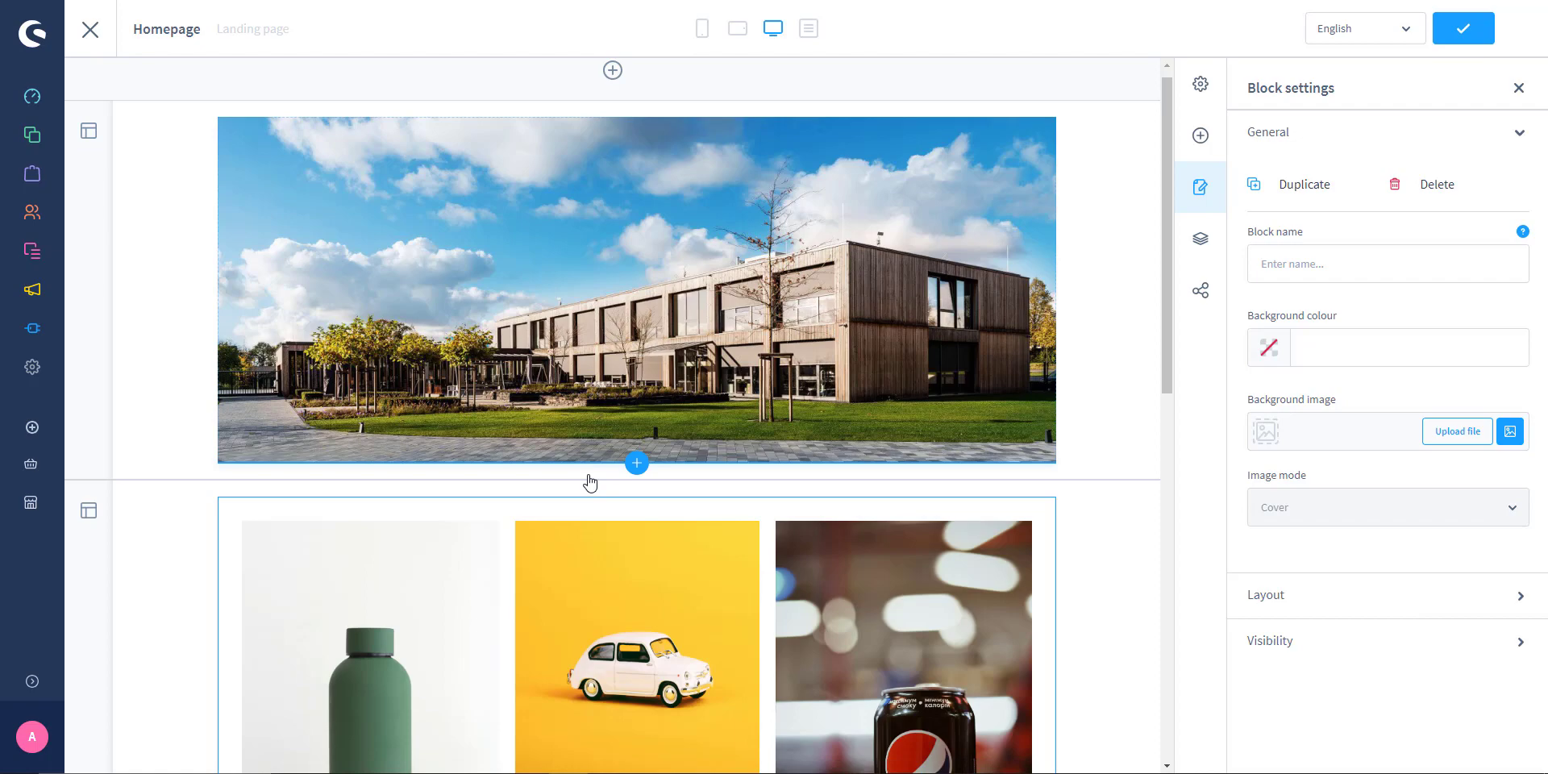
{"action": "scroll", "coordinate": [588, 482], "scroll_direction": "down", "scroll_amount": 8}
{"action": "scroll", "coordinate": [589, 482], "scroll_direction": "down", "scroll_amount": 2}
{"action": "scroll", "coordinate": [591, 481], "scroll_direction": "down", "scroll_amount": 1}
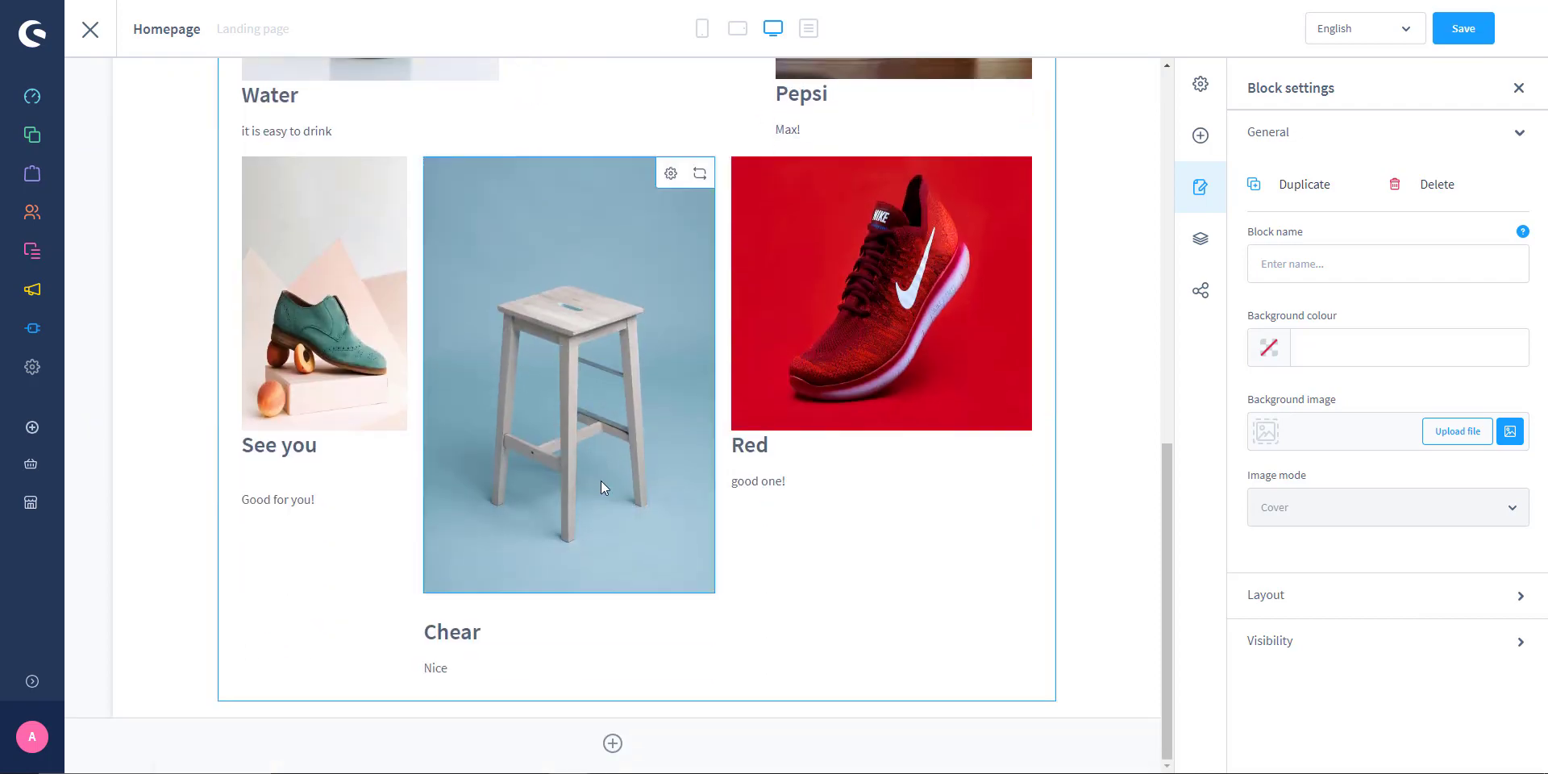
{"action": "scroll", "coordinate": [625, 545], "scroll_direction": "up", "scroll_amount": 8}
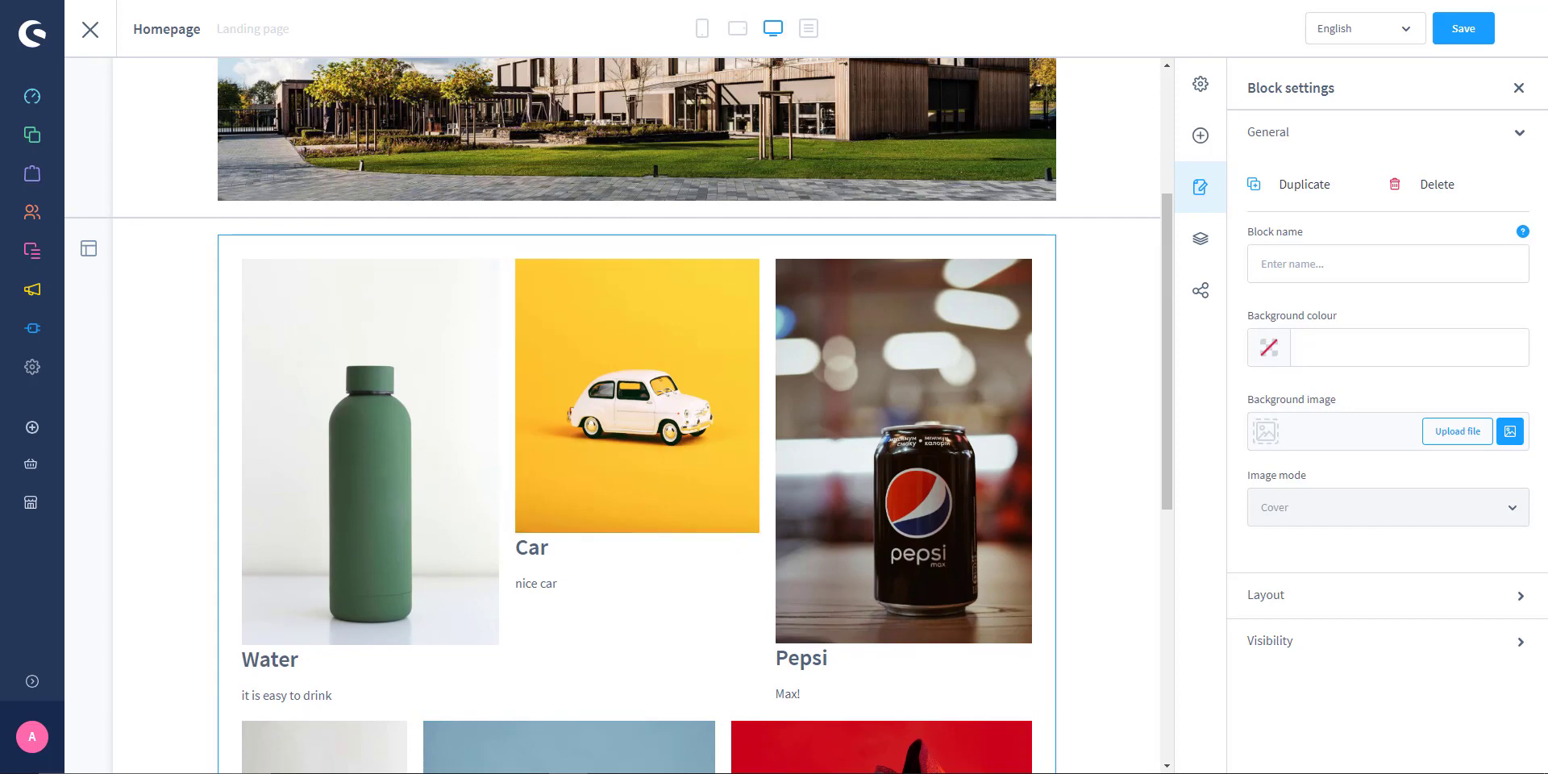
Begin a 'cms-block-' file in views/storefront/block, then cancel the prompt
{"action": "key", "text": "alt+Tab"}
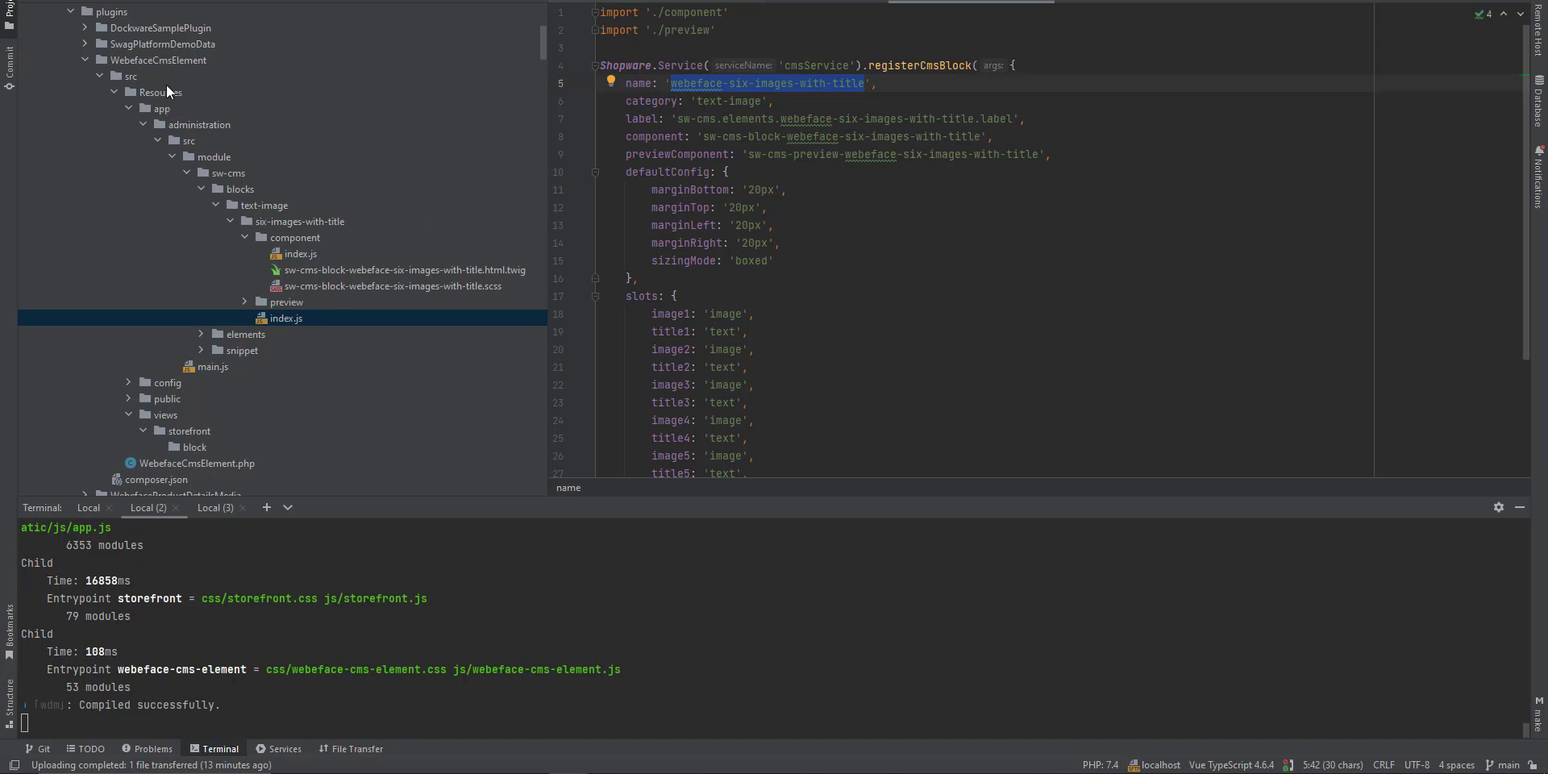
{"action": "left_click", "coordinate": [116, 92]}
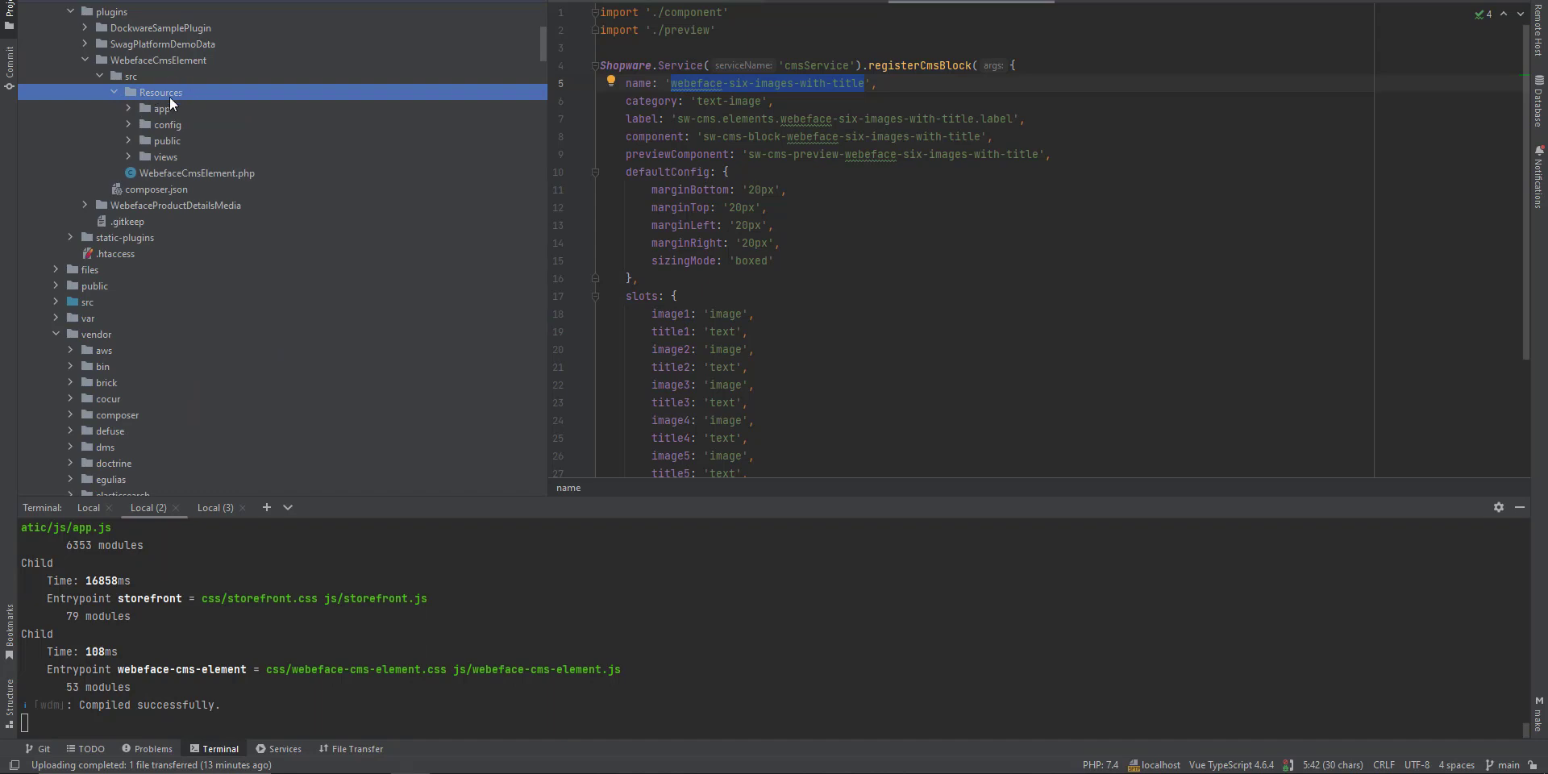
{"action": "left_click", "coordinate": [133, 158]}
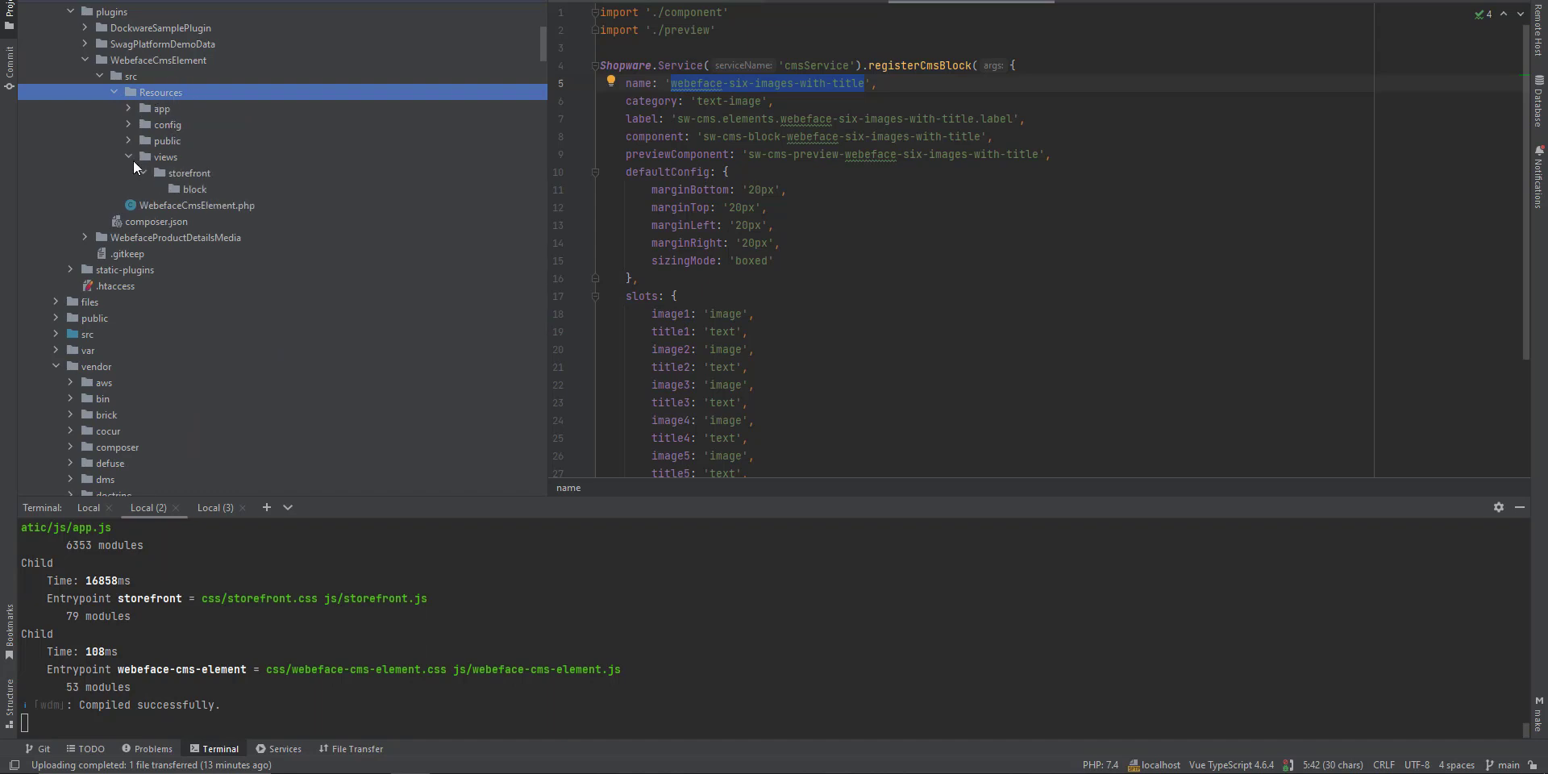
{"action": "left_click", "coordinate": [190, 172]}
{"action": "left_click", "coordinate": [194, 189]}
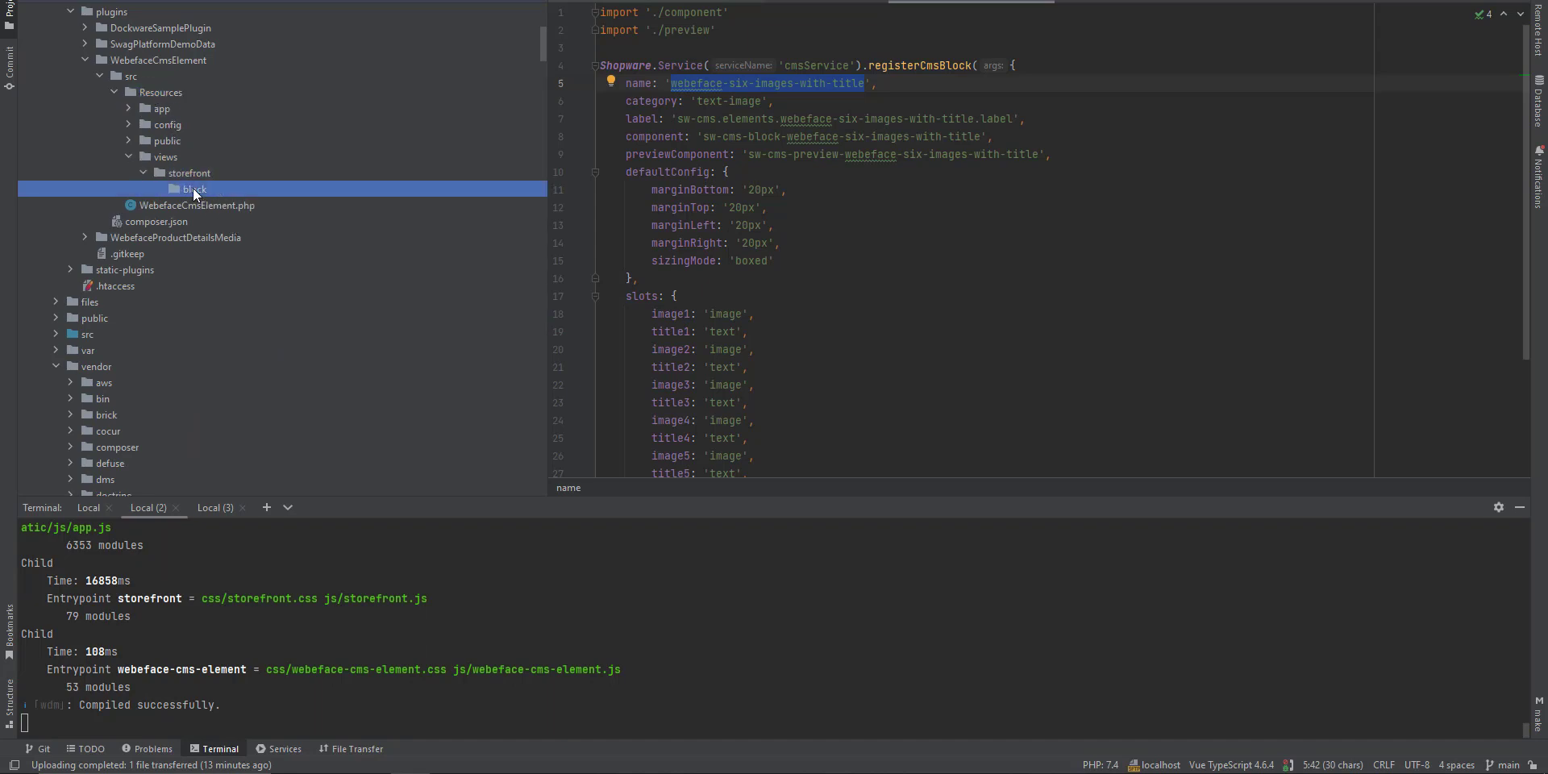
{"action": "right_click", "coordinate": [194, 192]}
{"action": "mouse_move", "coordinate": [228, 196]}
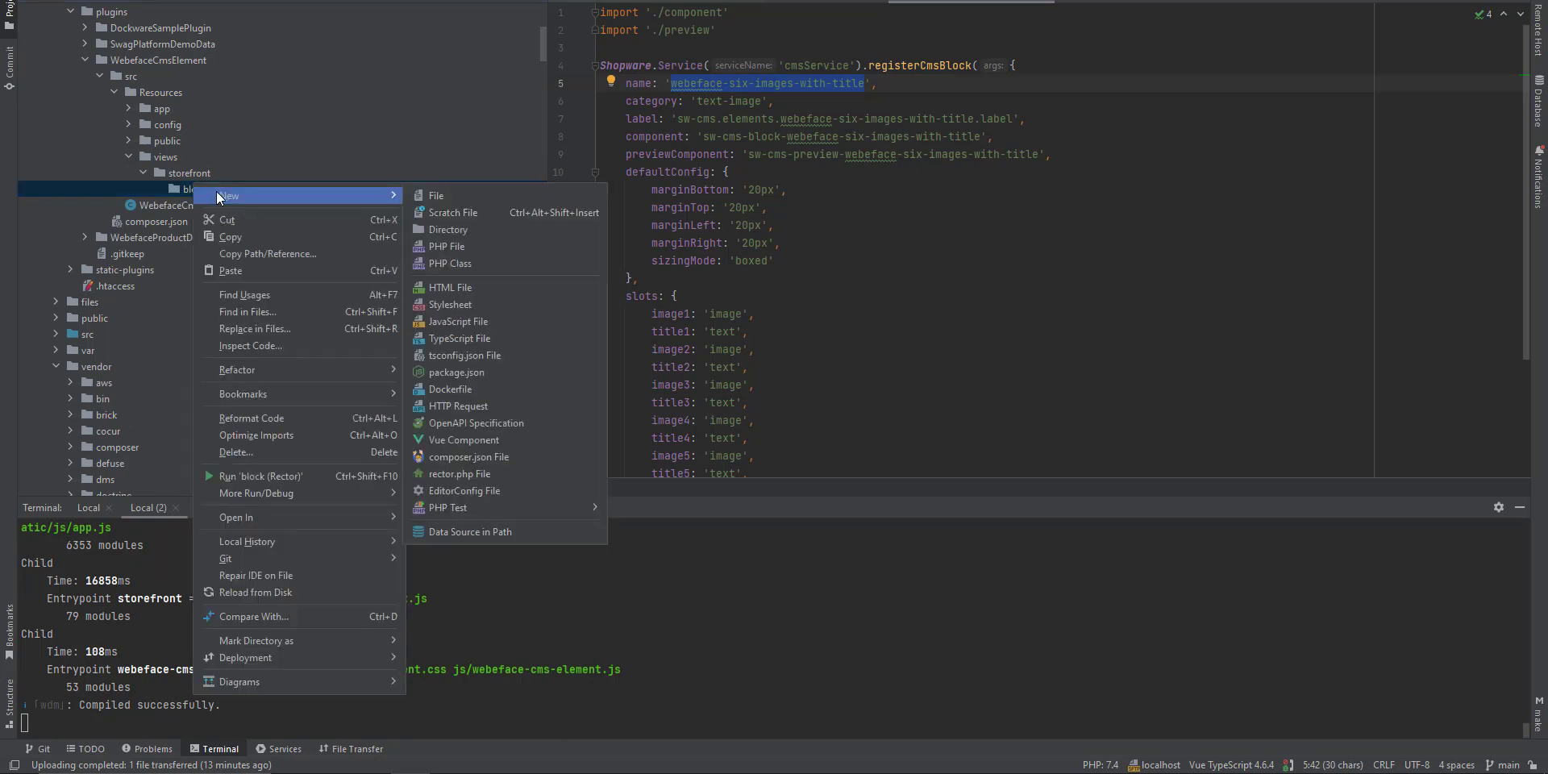
{"action": "left_click", "coordinate": [436, 196]}
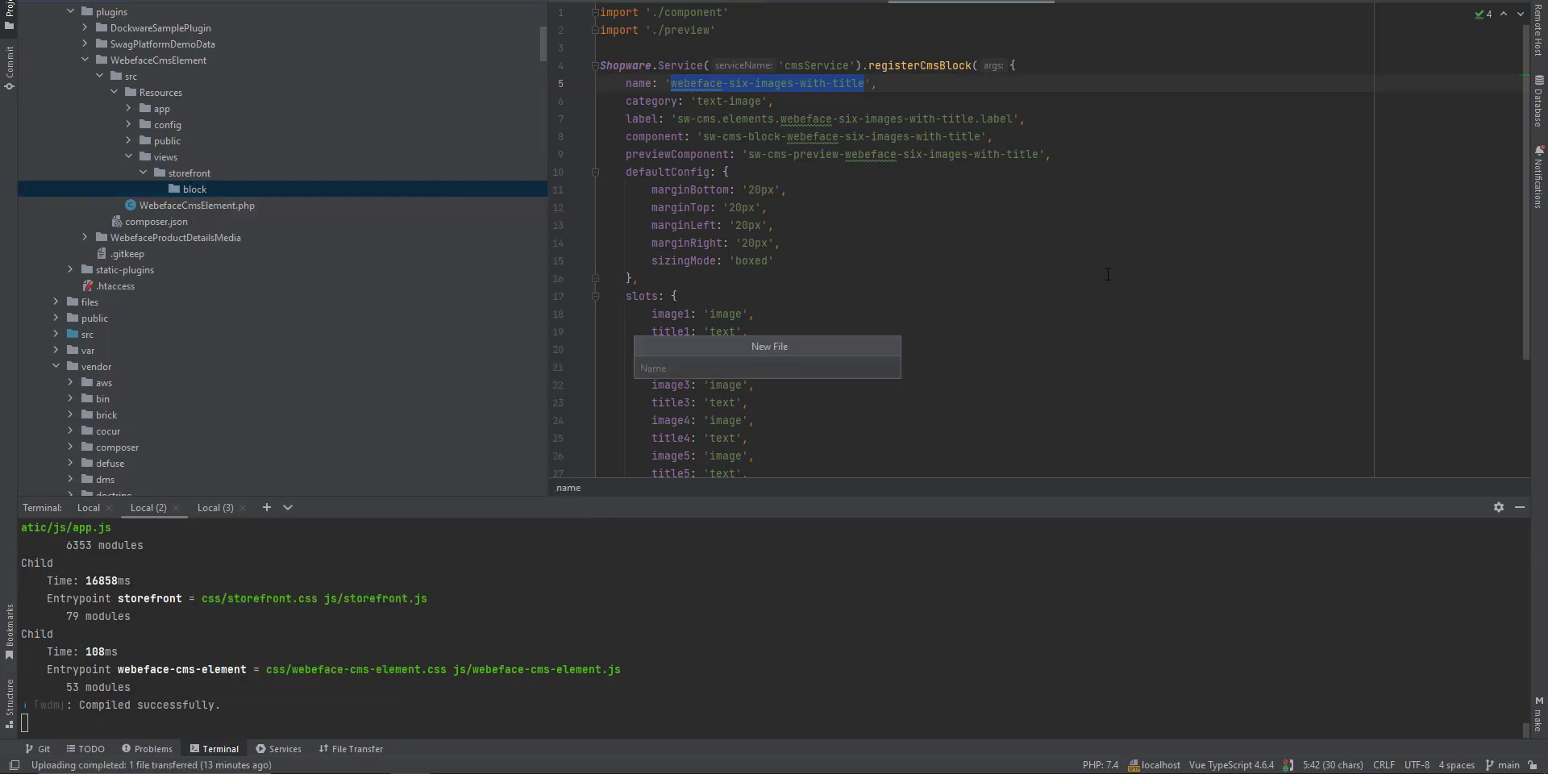
{"action": "type", "text": "cms-"}
{"action": "type", "text": "block-"}
{"action": "type", "text": "webeface-six-images-with-title"}
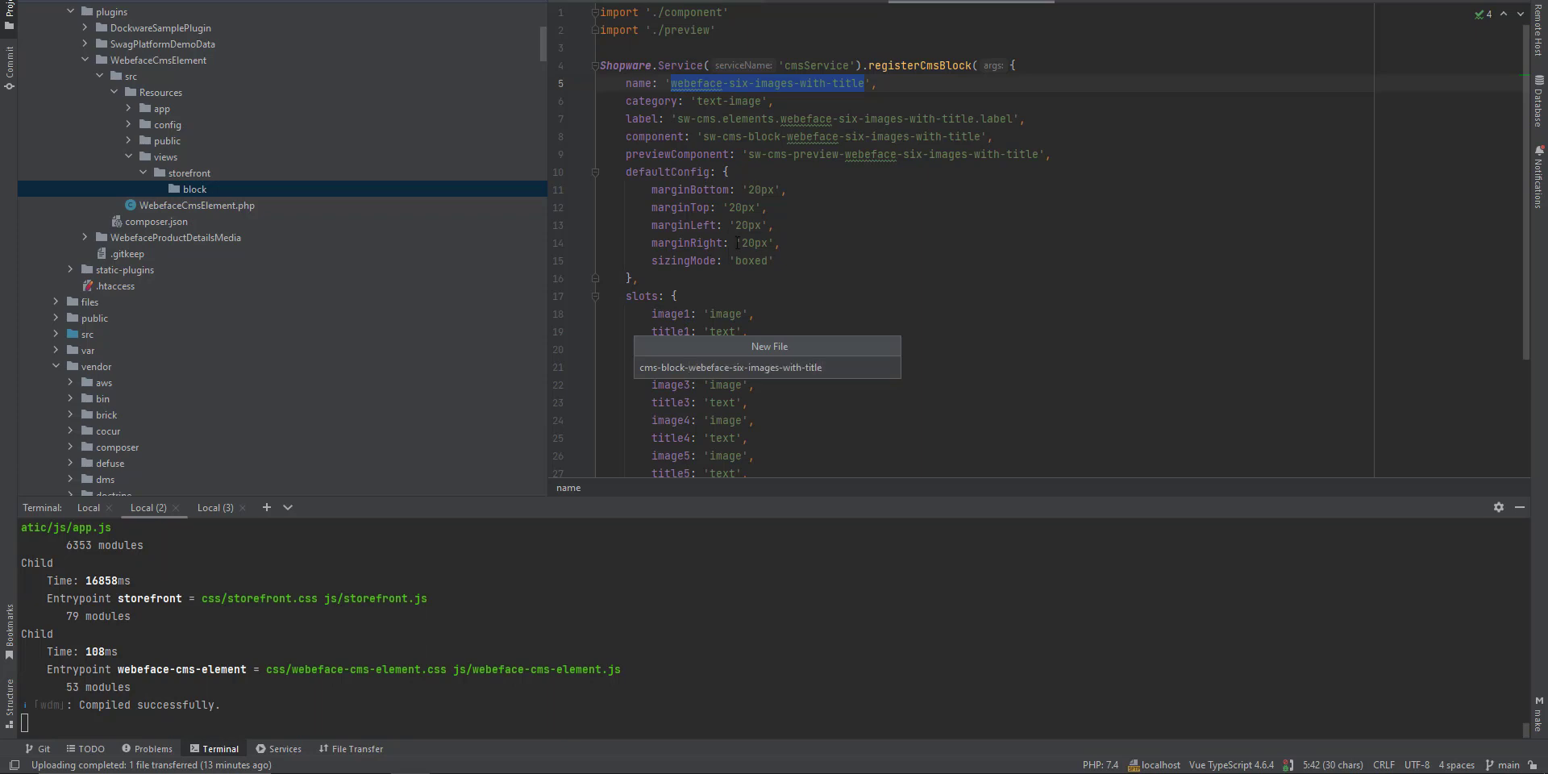
{"action": "key", "text": "ctrl+a"}
{"action": "key", "text": "ctrl+c"}
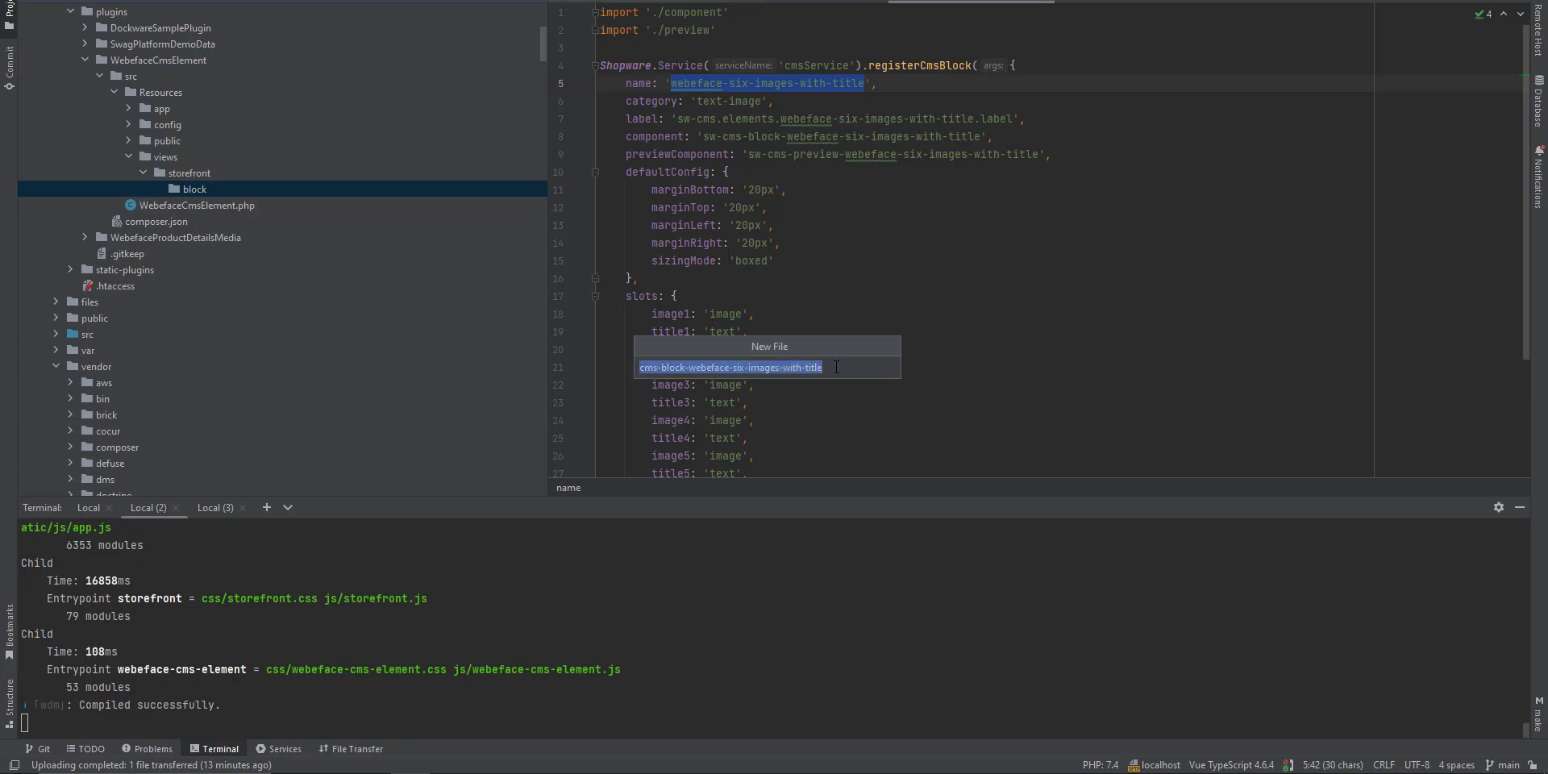
{"action": "key", "text": "Escape"}
{"action": "key", "text": "Escape"}
Locate the block's index.js and select its block name to copy
{"action": "key", "text": "Down"}
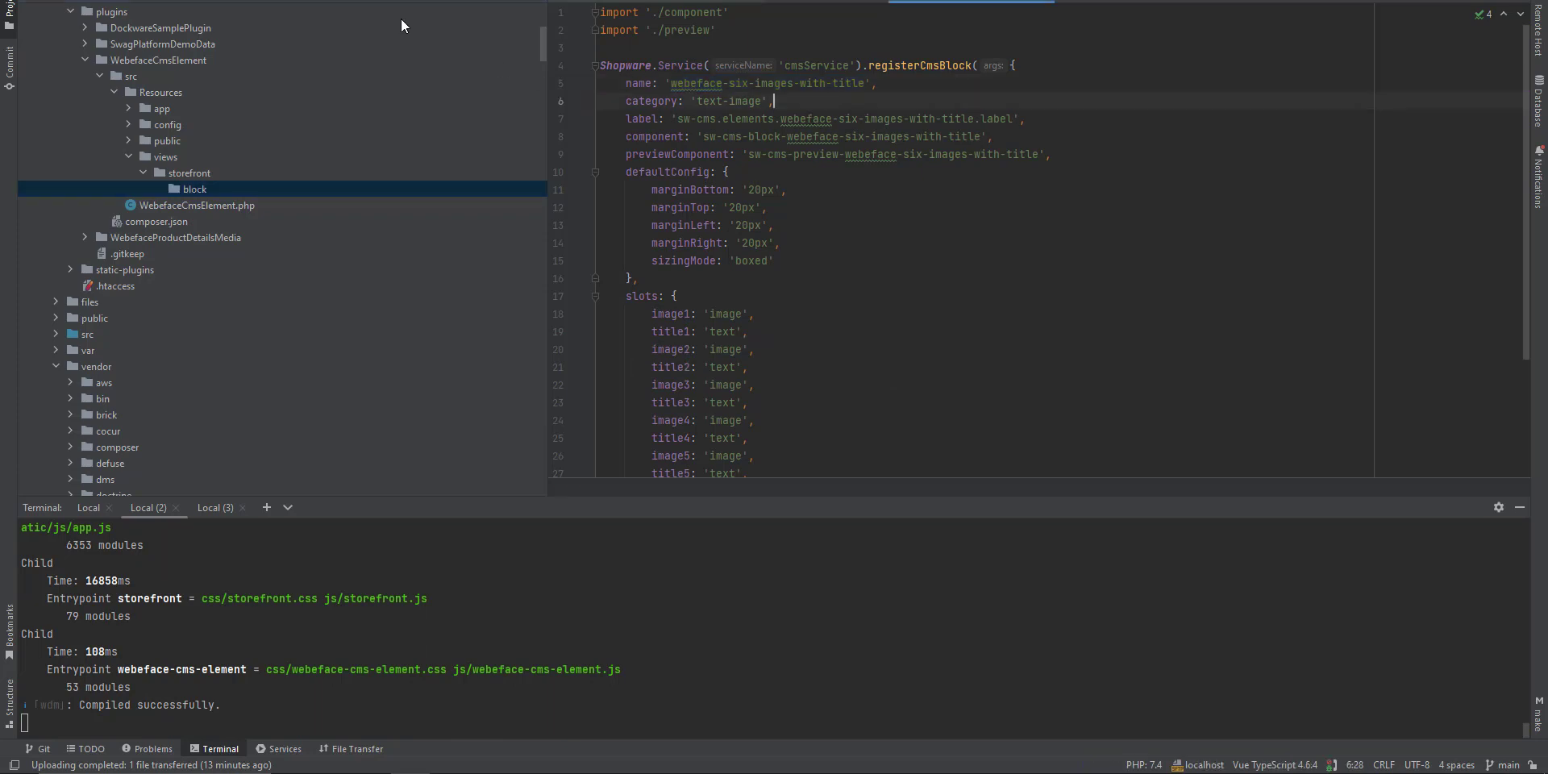
{"action": "key", "text": "alt+F1"}
{"action": "key", "text": "1"}
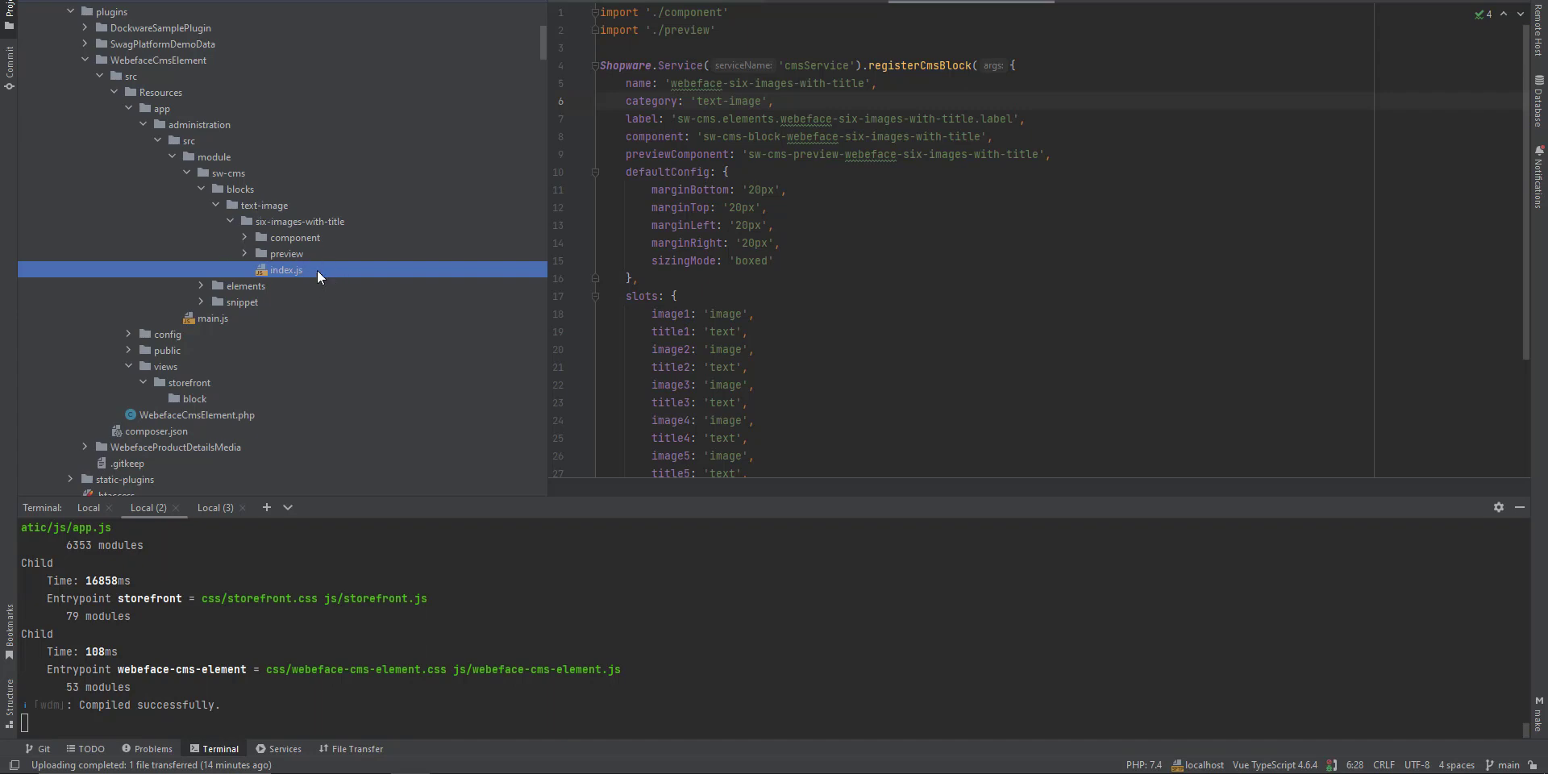
{"action": "double_click", "coordinate": [235, 221]}
{"action": "left_click", "coordinate": [291, 269]}
{"action": "left_click_drag", "start_coordinate": [911, 81], "coordinate": [619, 83]}
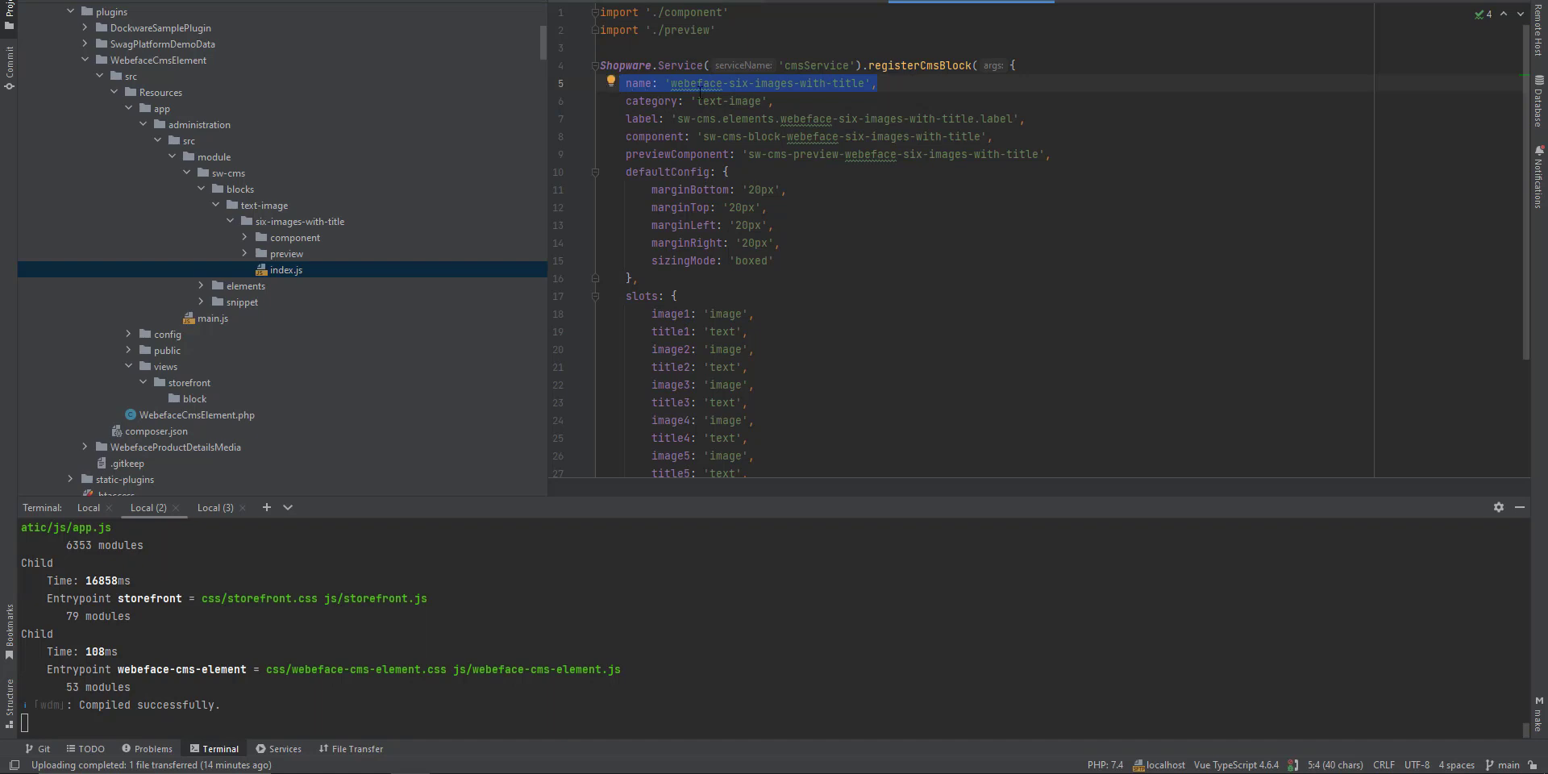
Create 'cms-block-webeface-six-images-with-title.html.twig' in the storefront block folder
{"action": "left_click", "coordinate": [198, 398]}
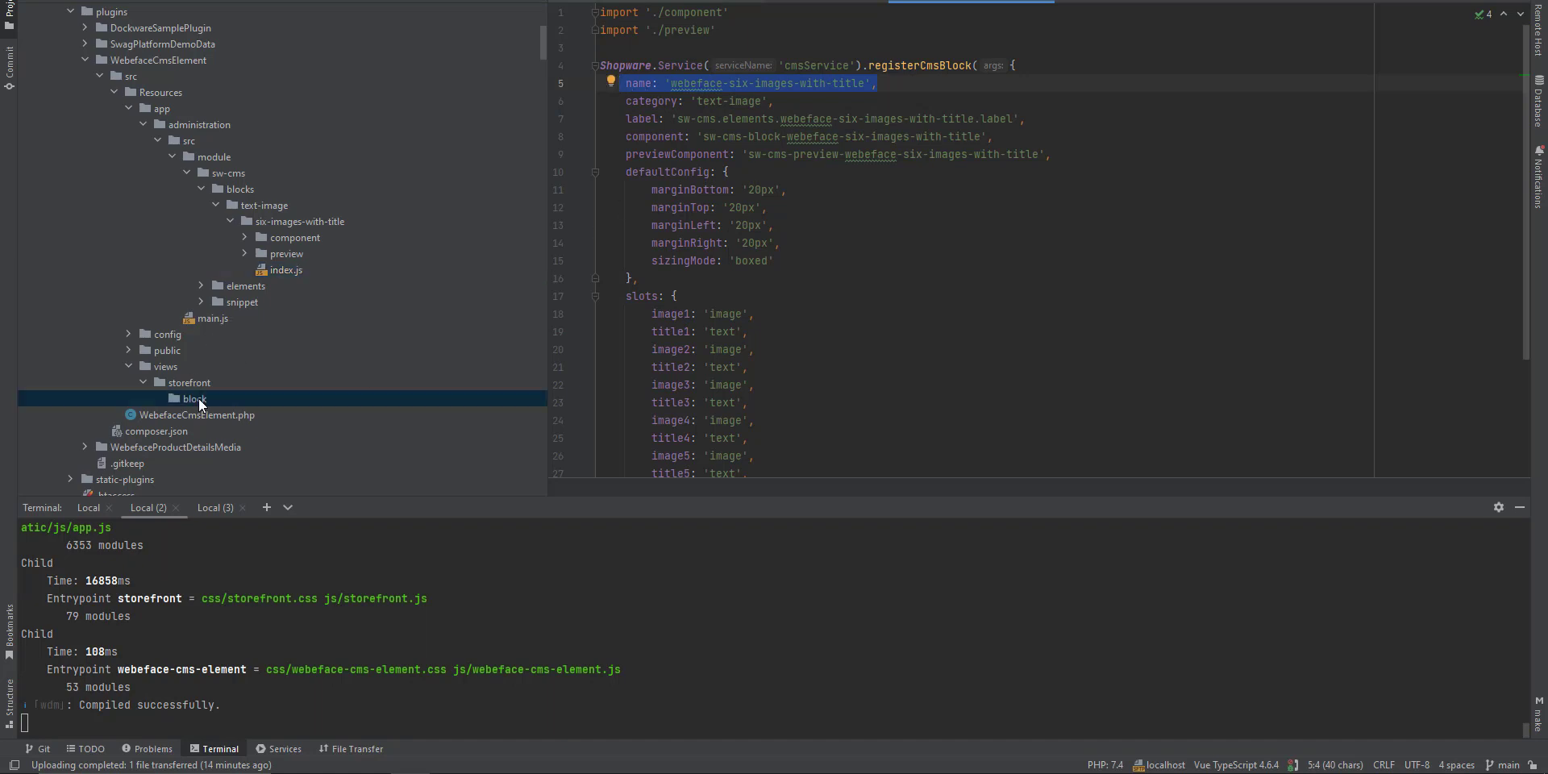
{"action": "right_click", "coordinate": [200, 398]}
{"action": "left_click", "coordinate": [550, 296]}
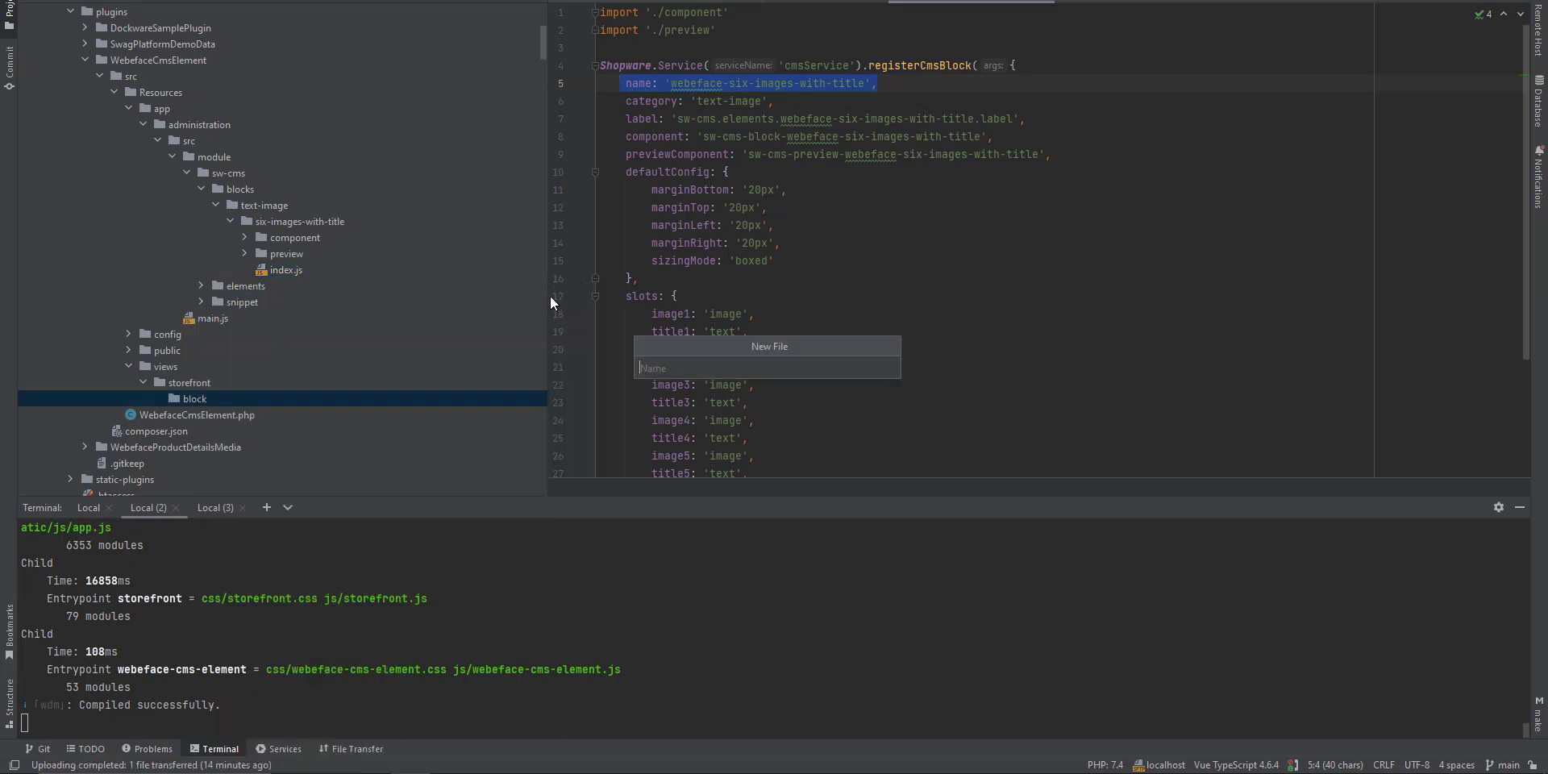
{"action": "key", "text": "ctrl+v"}
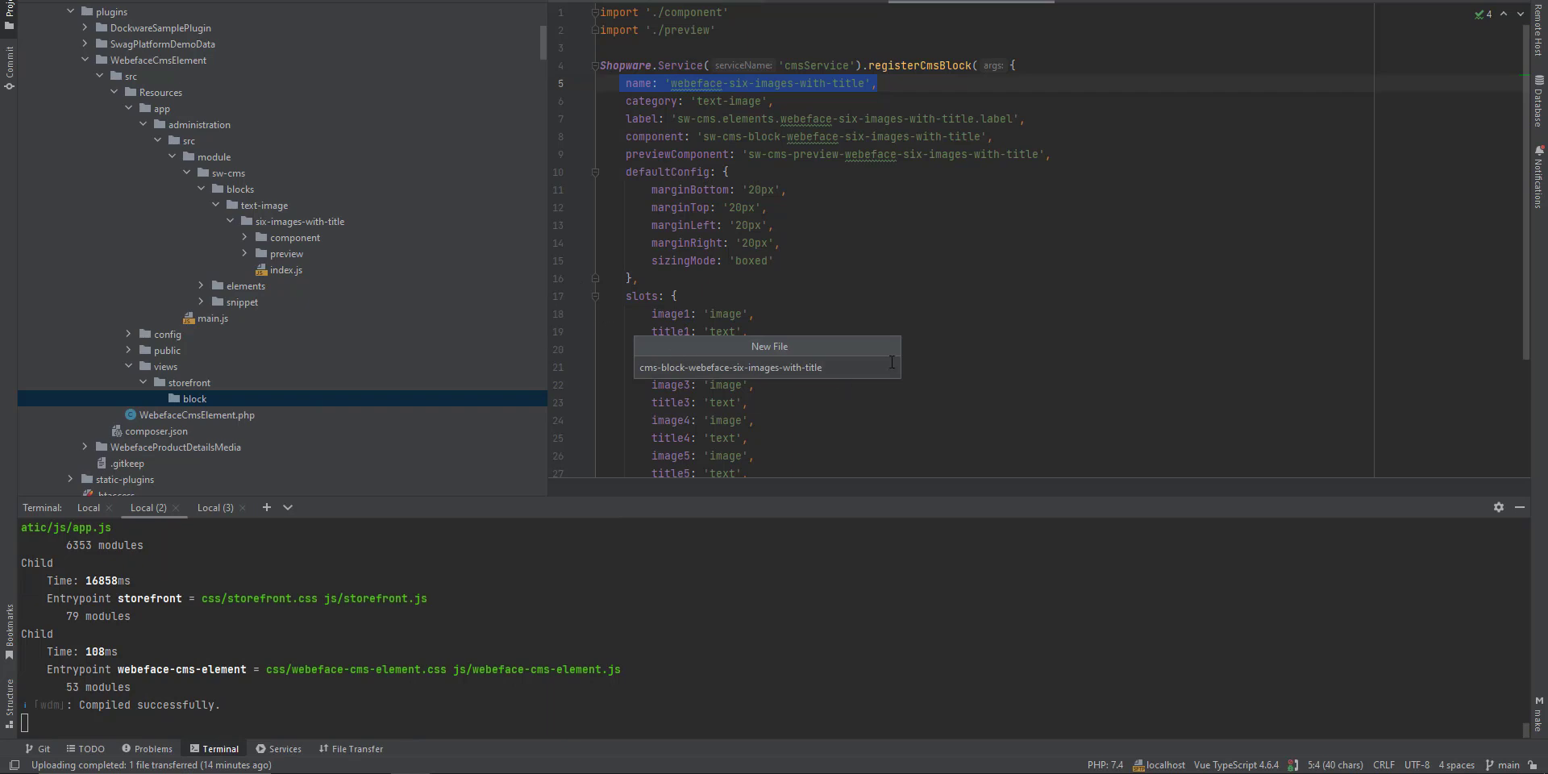
{"action": "type", "text": "ht"}
{"action": "type", "text": "ml.t"}
{"action": "type", "text": "wig"}
{"action": "key", "text": "Return"}
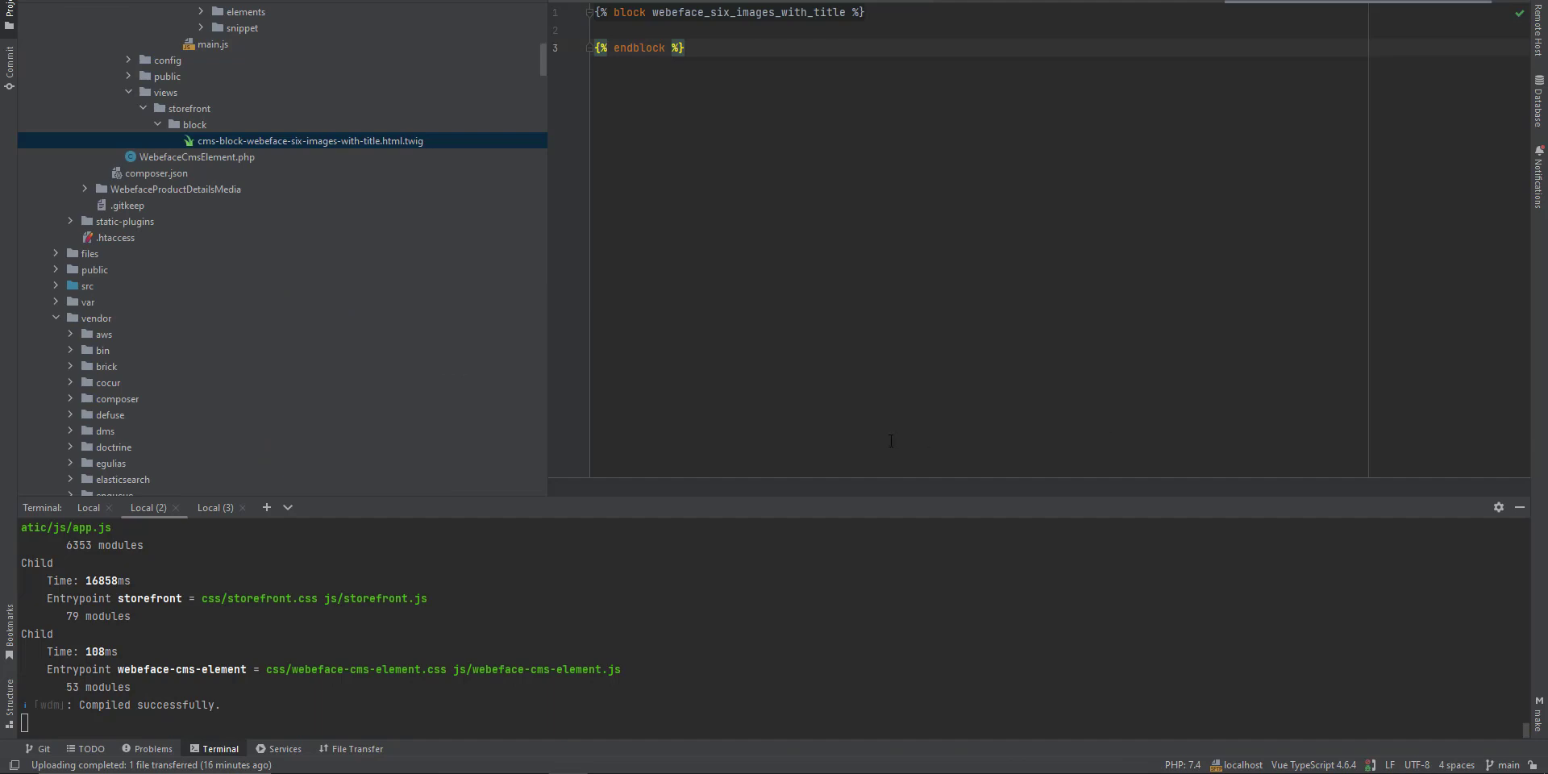
Write getSlot assignments and dumps for image1 and title1 in the new template
{"action": "left_click", "coordinate": [269, 140]}
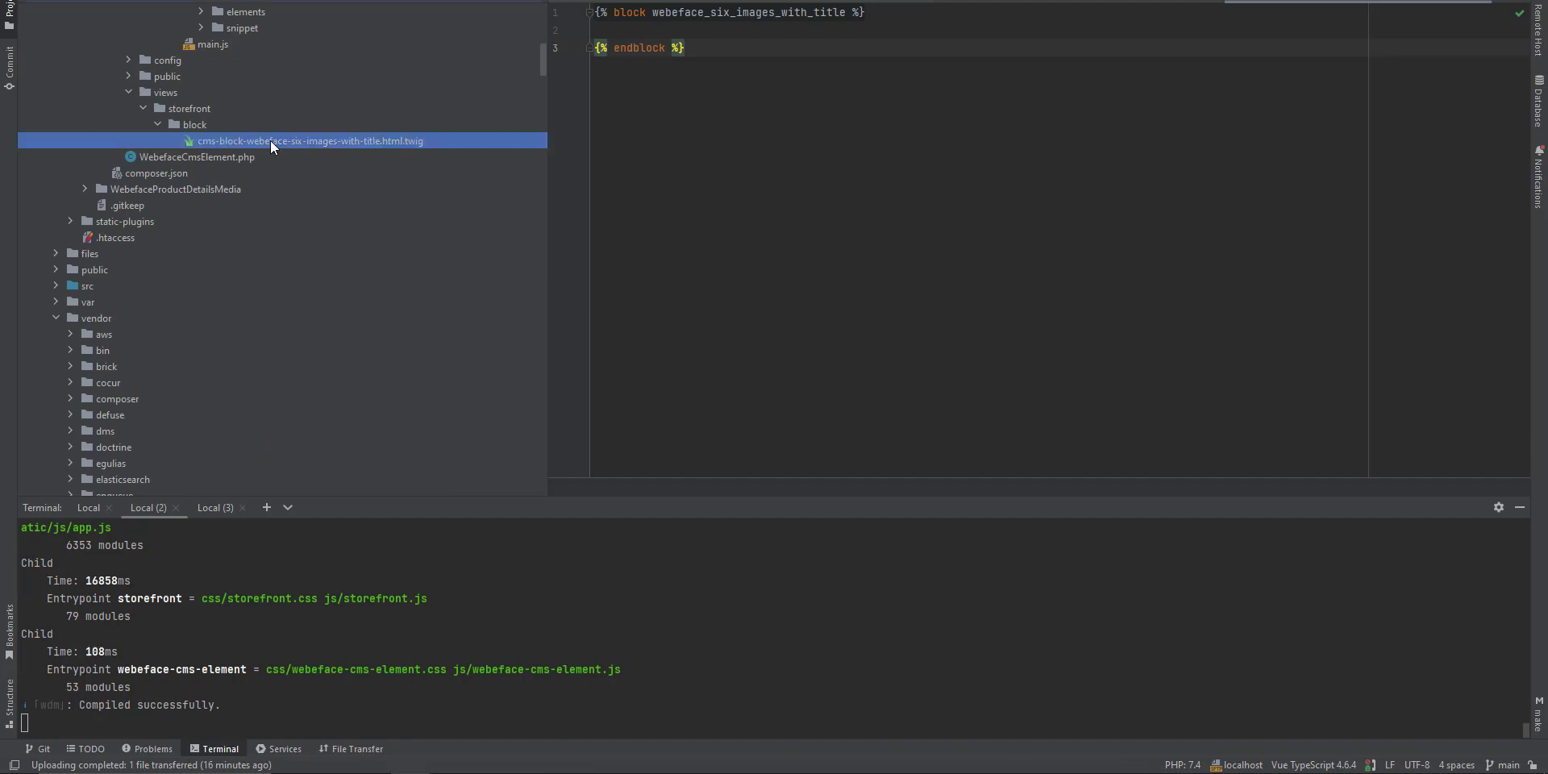
{"action": "left_click", "coordinate": [697, 30]}
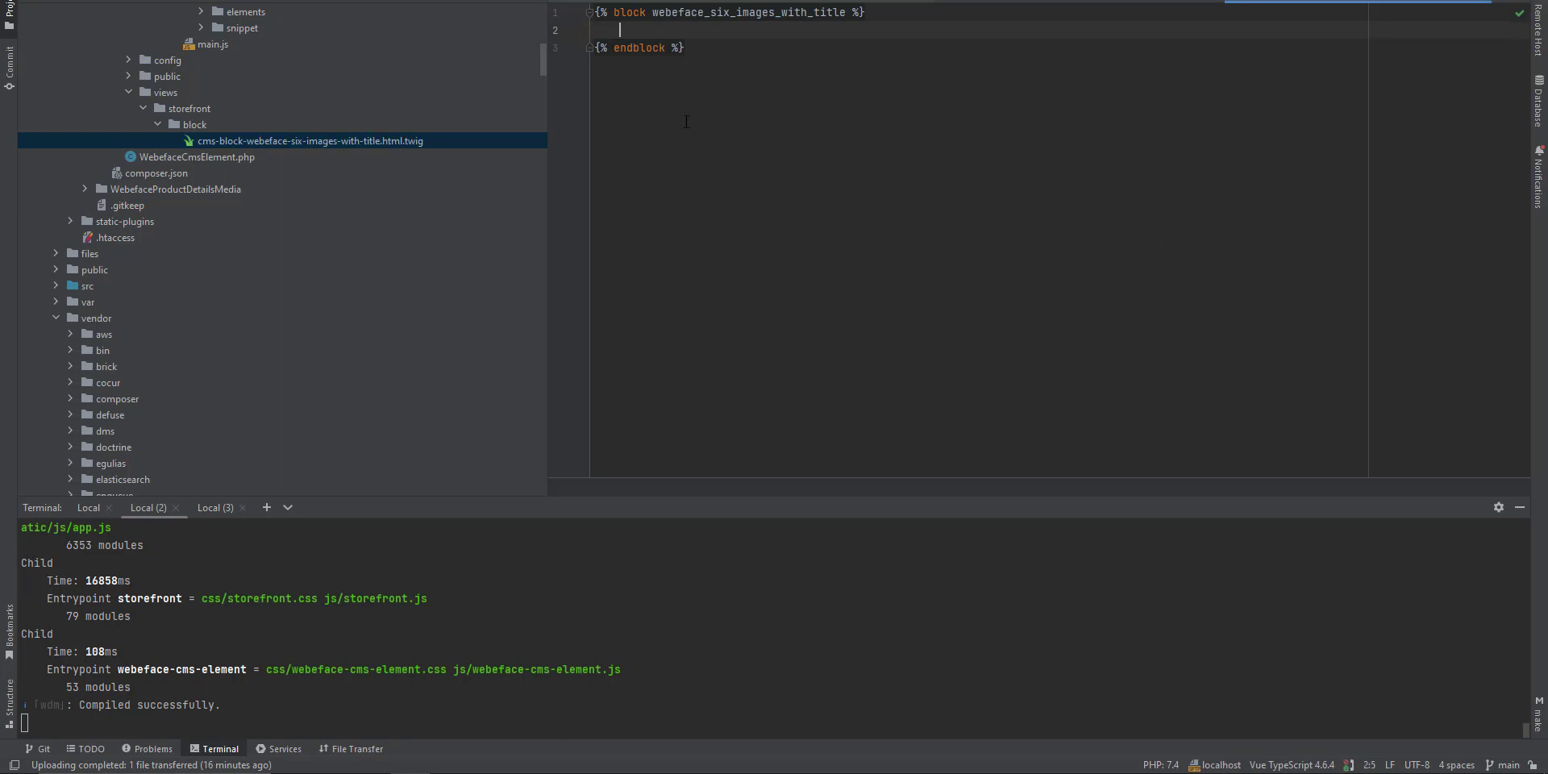
{"action": "scroll", "coordinate": [262, 225], "scroll_direction": "up", "scroll_amount": 3}
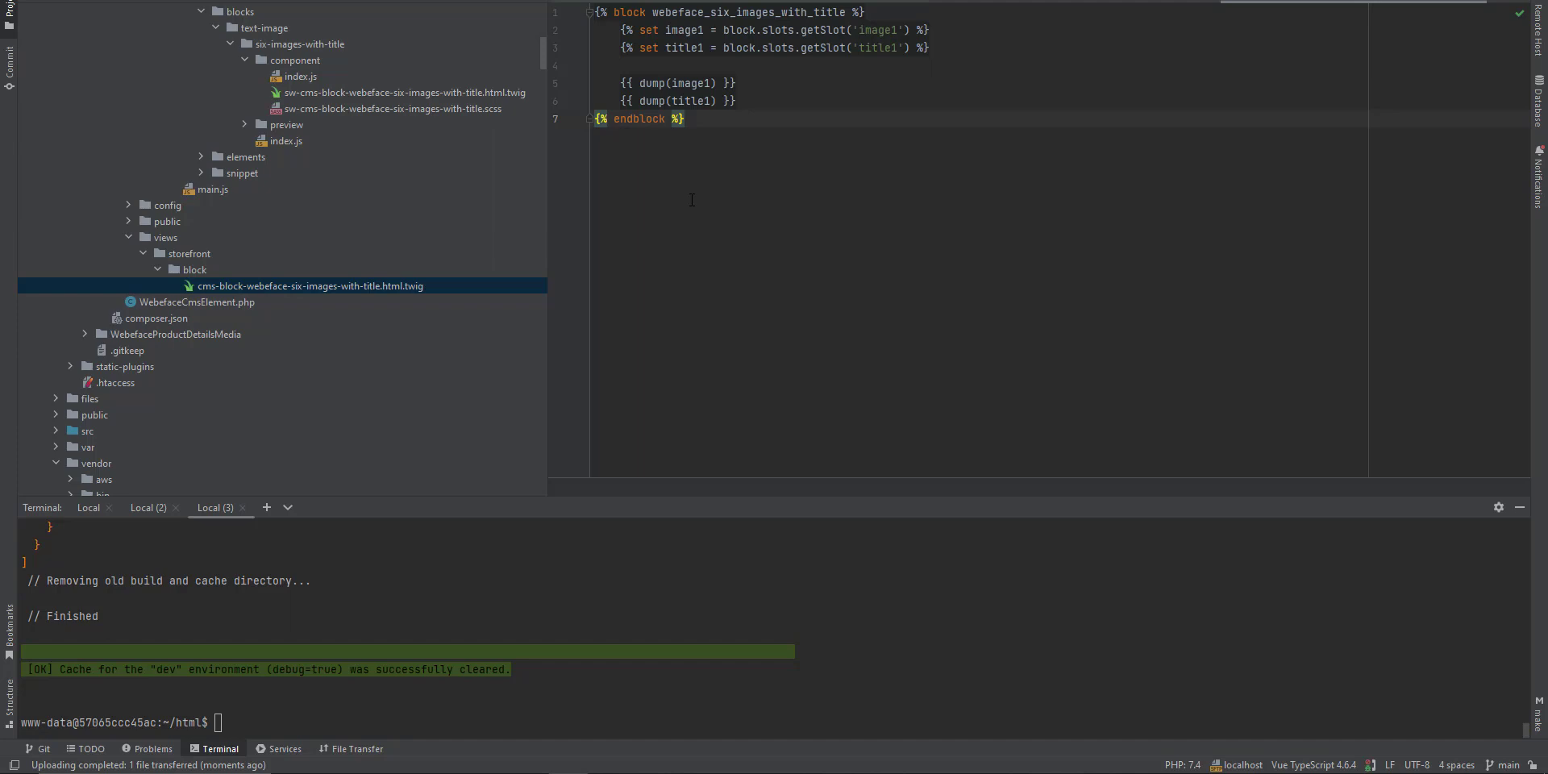
{"action": "left_click", "coordinate": [718, 30]}
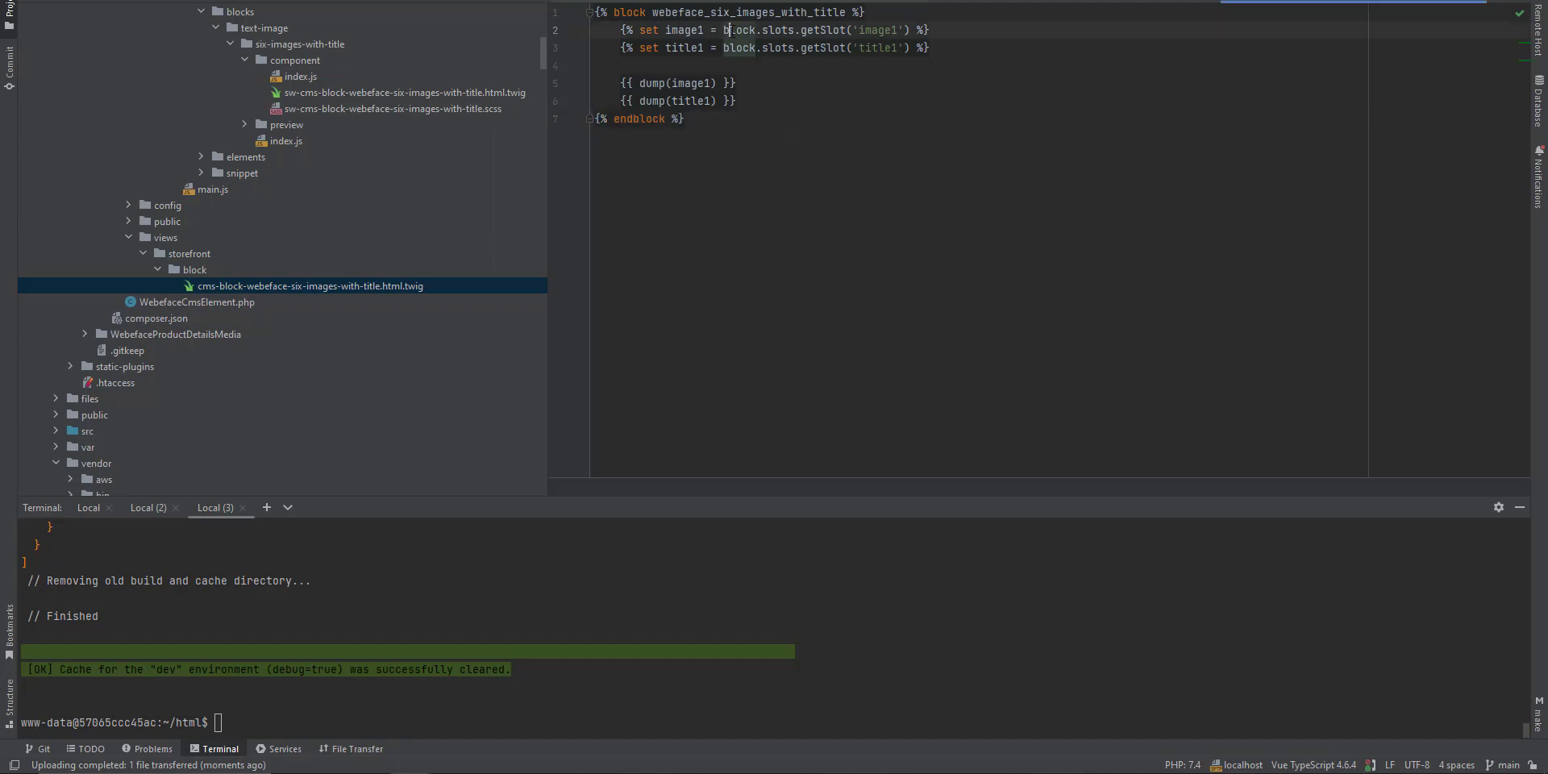
{"action": "left_click", "coordinate": [761, 30]}
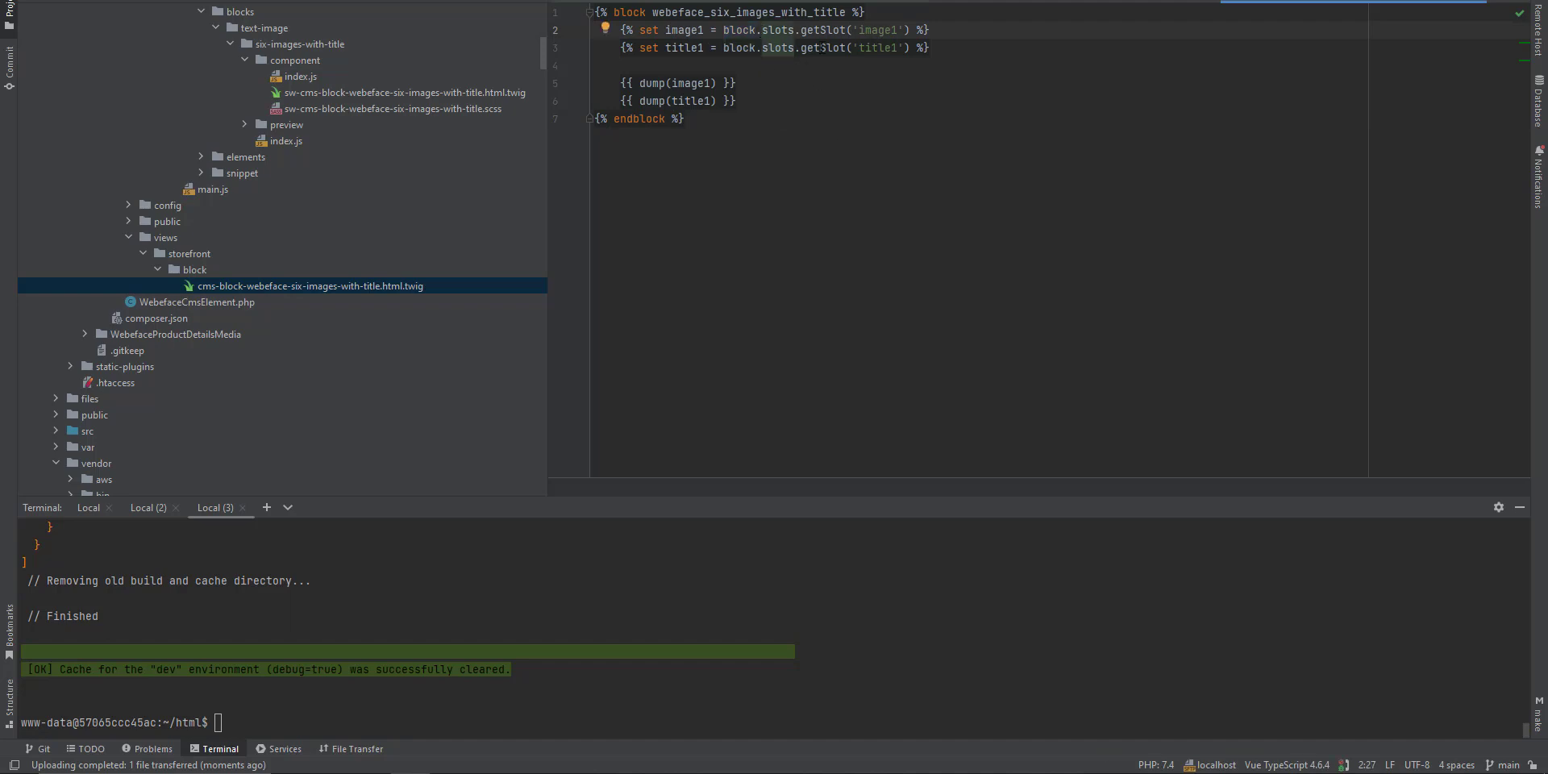
{"action": "double_click", "coordinate": [877, 29]}
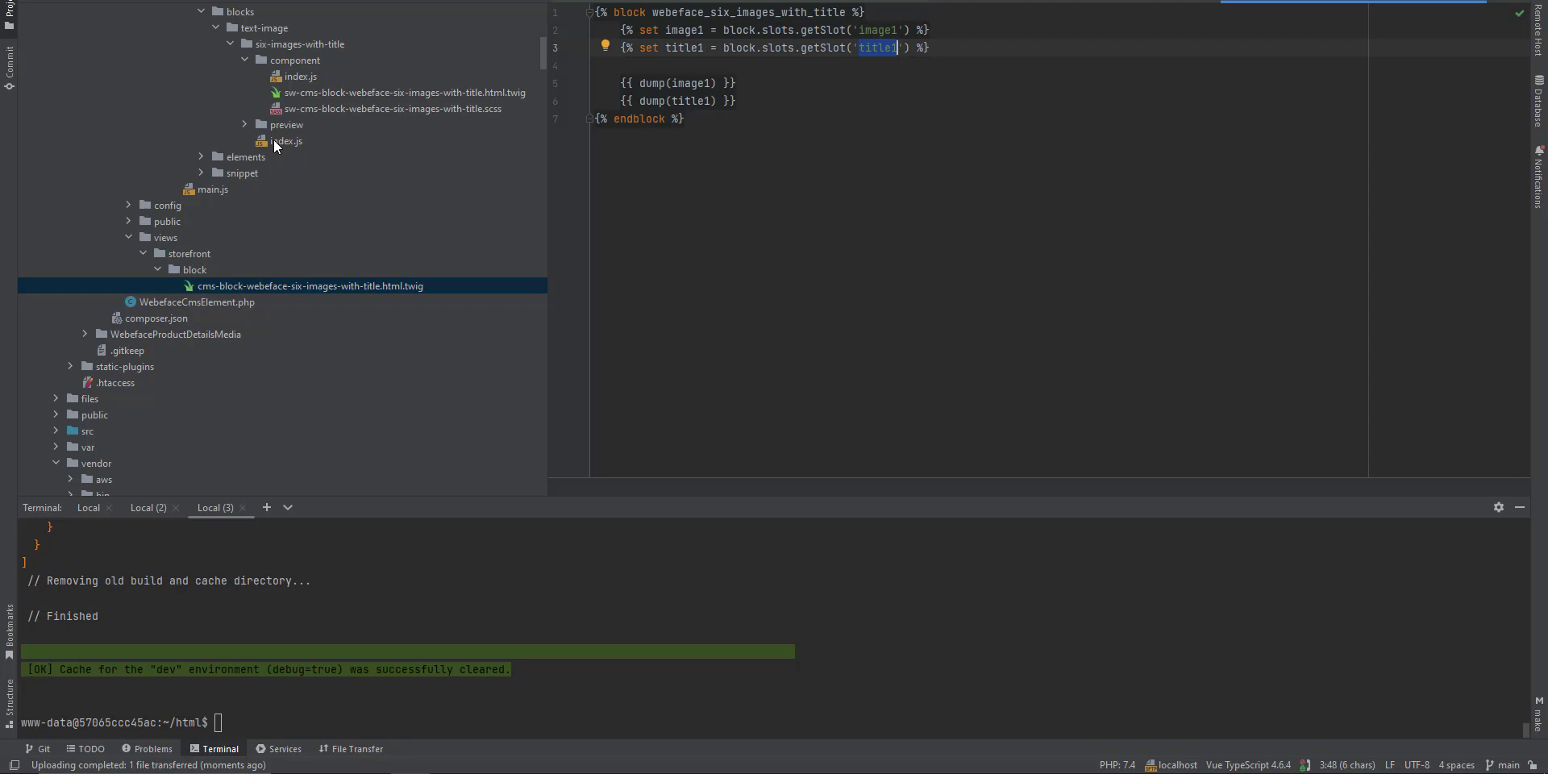
{"action": "scroll", "coordinate": [297, 231], "scroll_direction": "up", "scroll_amount": 3}
Copy slot names image2 through title6 from index.js and paste their set lines into the template
{"action": "double_click", "coordinate": [293, 287]}
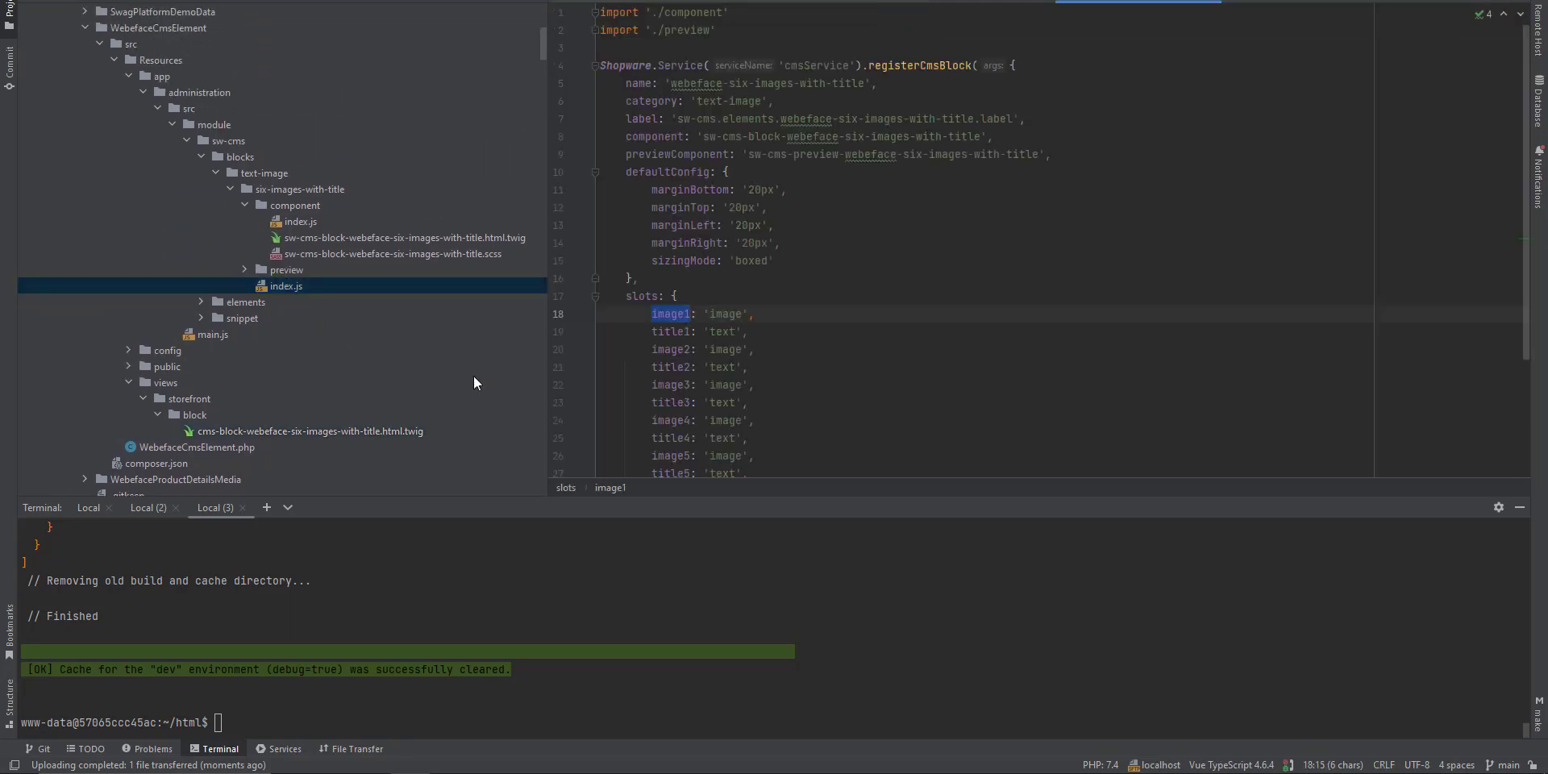
{"action": "left_click", "coordinate": [703, 296]}
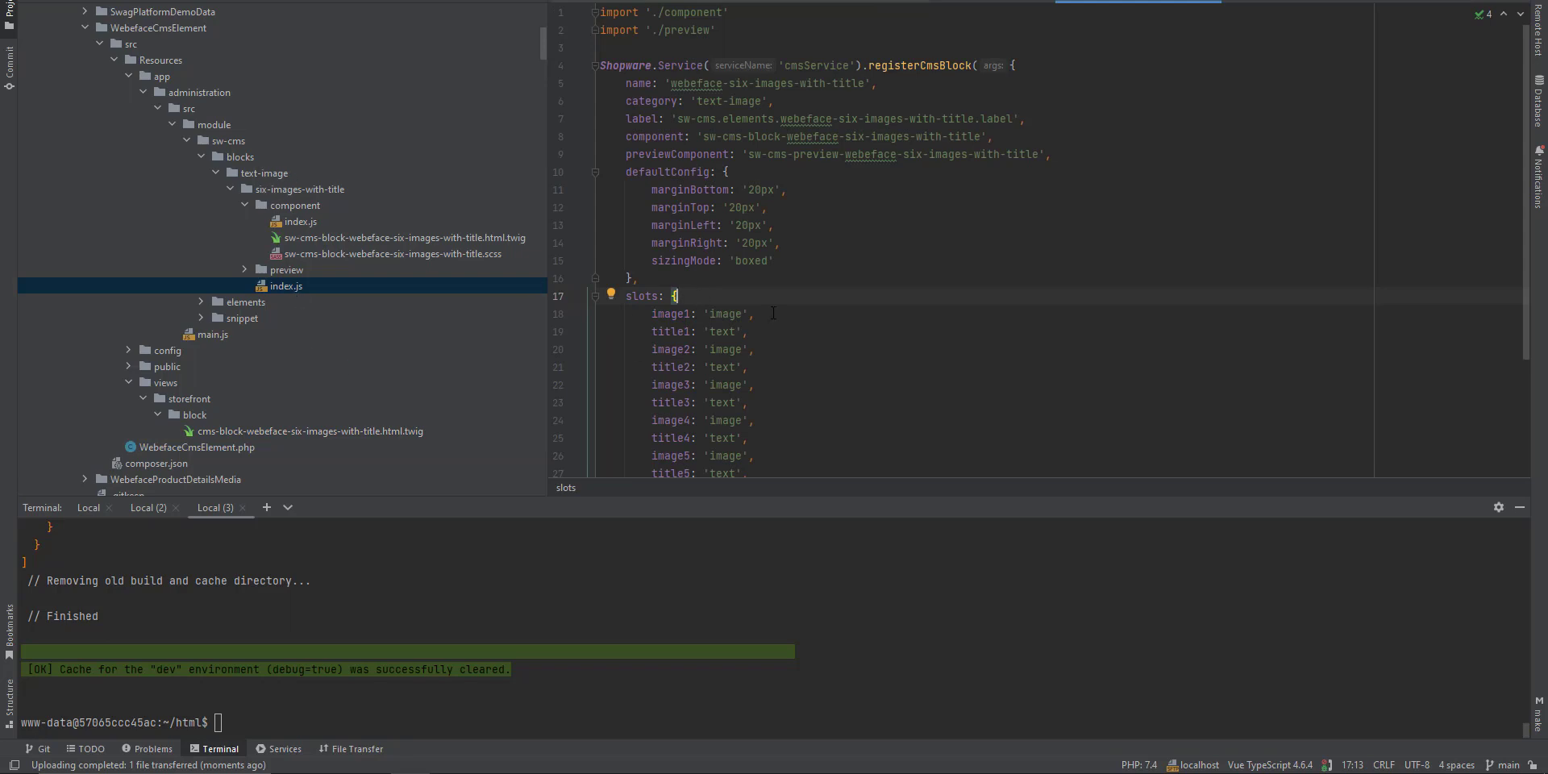
{"action": "scroll", "coordinate": [773, 313], "scroll_direction": "down", "scroll_amount": 2}
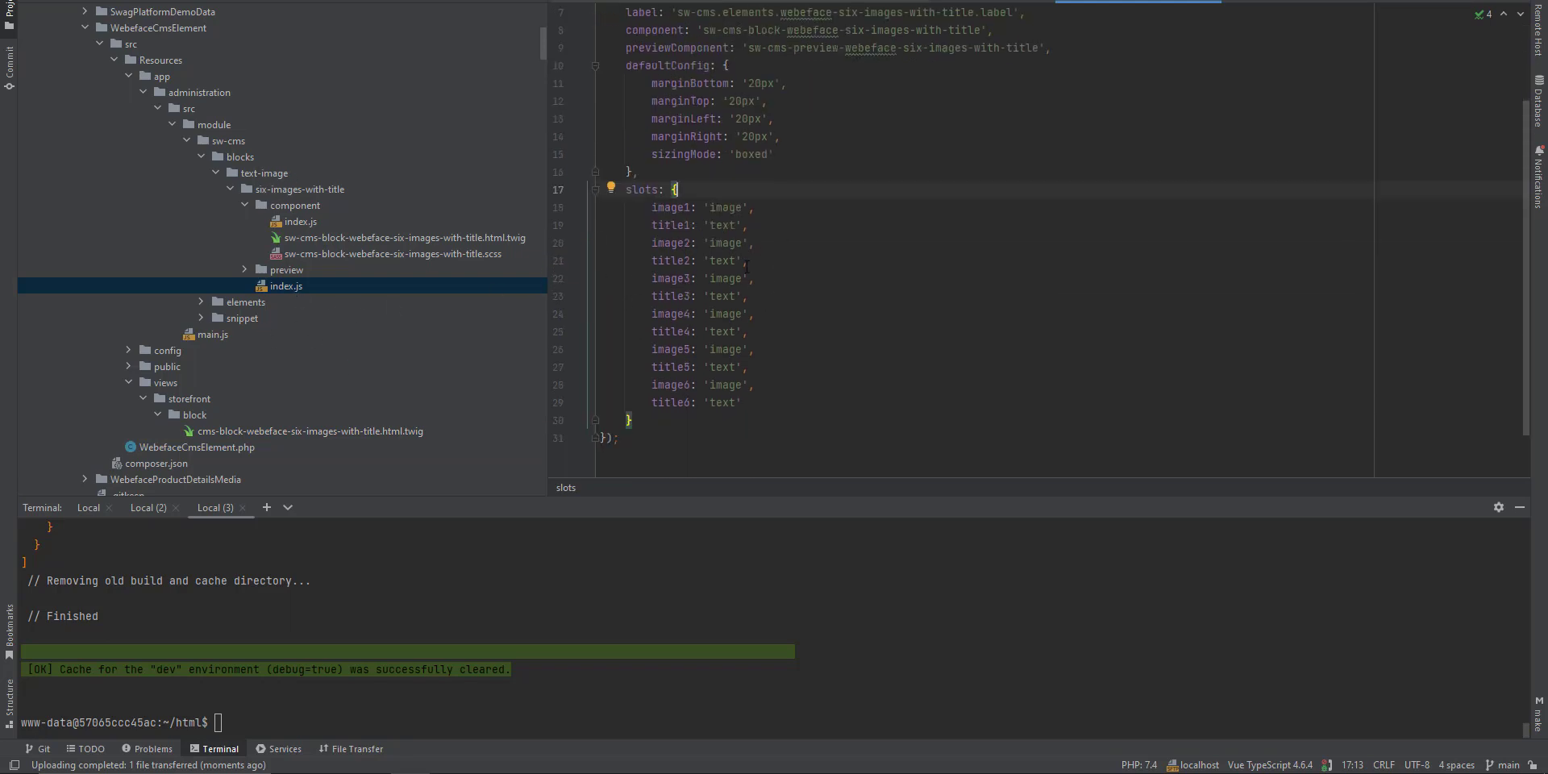
{"action": "mouse_move", "coordinate": [741, 402]}
{"action": "left_mouse_down"}
{"action": "mouse_move", "coordinate": [697, 402]}
{"action": "mouse_move", "coordinate": [602, 242]}
{"action": "left_mouse_up"}
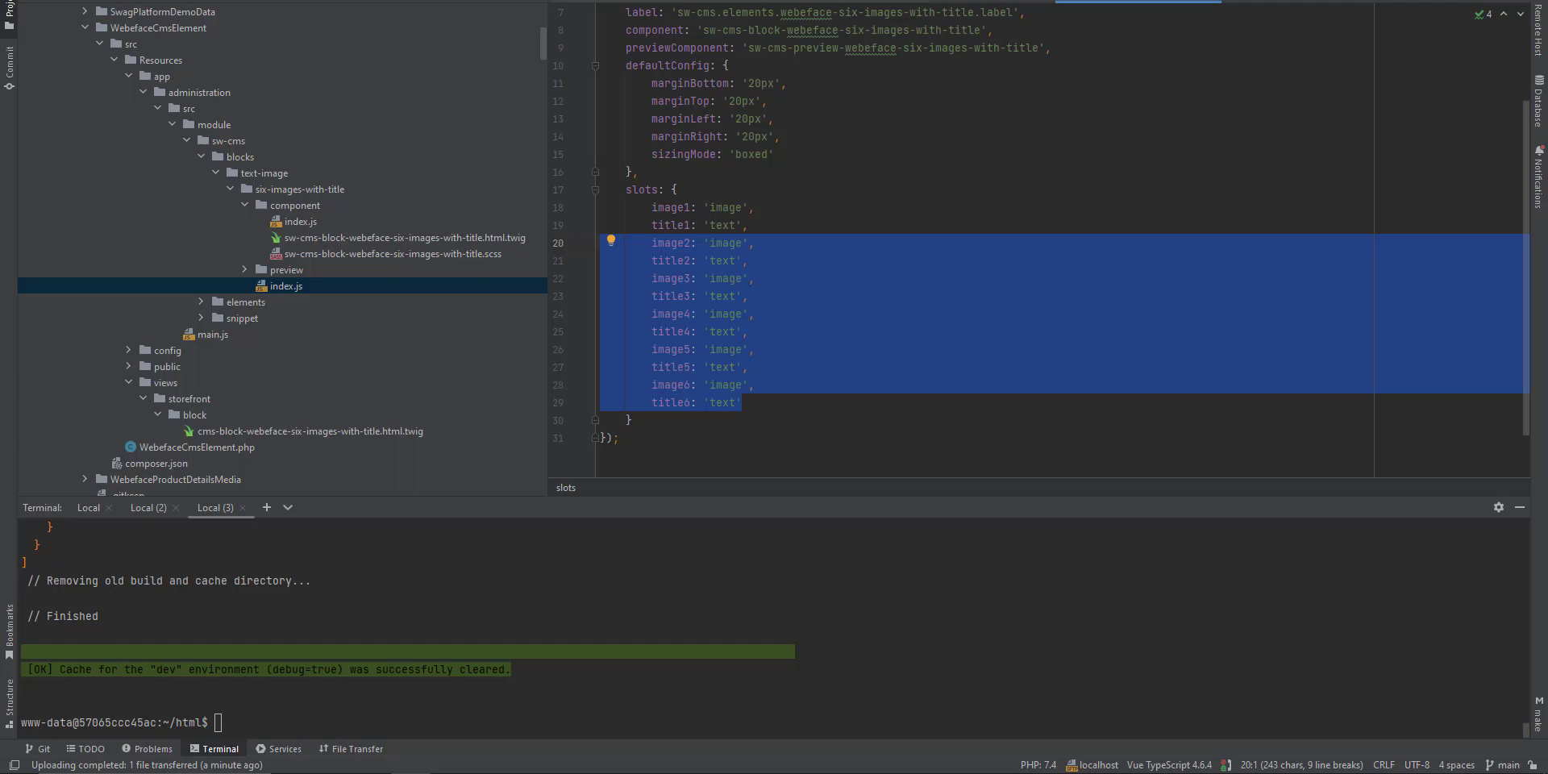
{"action": "left_click", "coordinate": [235, 332]}
{"action": "double_click", "coordinate": [255, 429]}
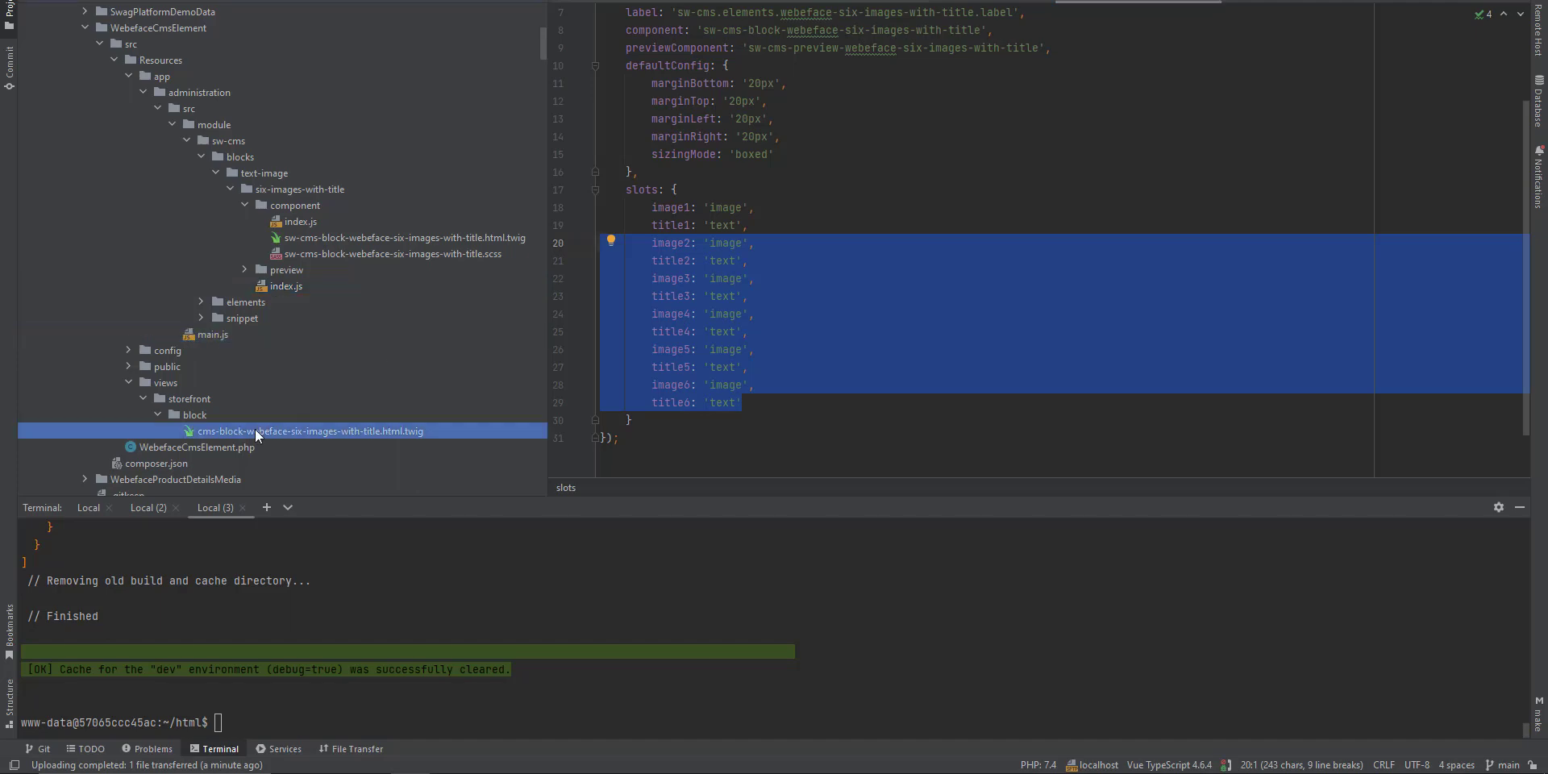
{"action": "type", "text": "{% set image2 = block.slots.getSlot('image2') %}     {% set title2 = block.slots.getSlot('title2') %}      {% set image3 = block.slots.getSlot('image3') %}     {% set title3 = block.slots.getSlot('title3') %}      {% set image4 = block.slots.getSlot('image4') %}     {% set title4 = block.slots.getSlot('title4') %}      {% set image5 = block.slots.getSlot('image5') %}     {% set title5 = block.slots.getSlot('title5') %}      {% set image6 = block.slots.getSlot('image6') %}     {% set title6 = block.slots.getSlot('title6') %}"}
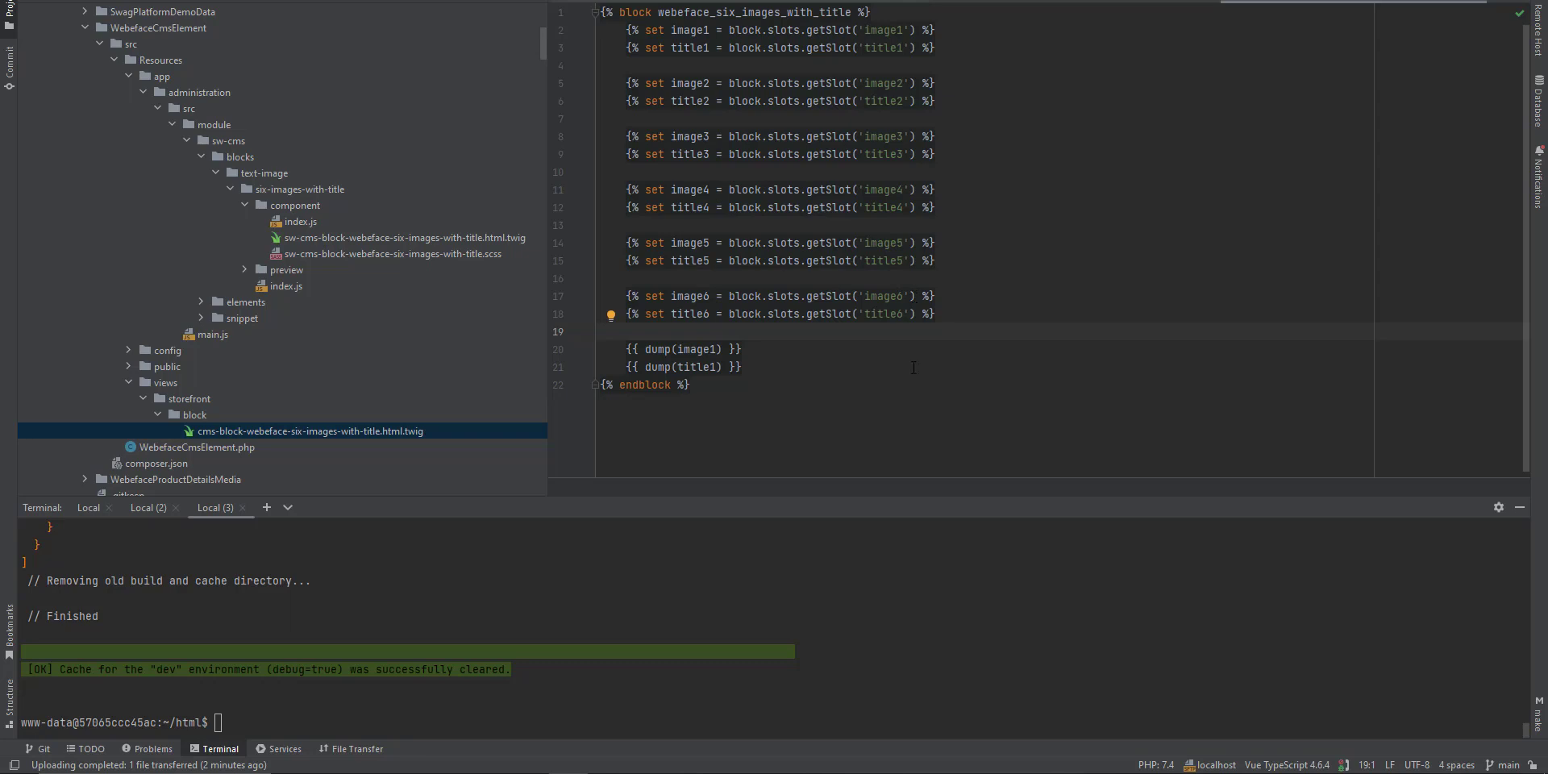
Swap the dumps for a col-3 div with sw_thumbnails of image1.data.media and raw title1 text
{"action": "left_click_drag", "start_coordinate": [849, 484], "coordinate": [863, 530]}
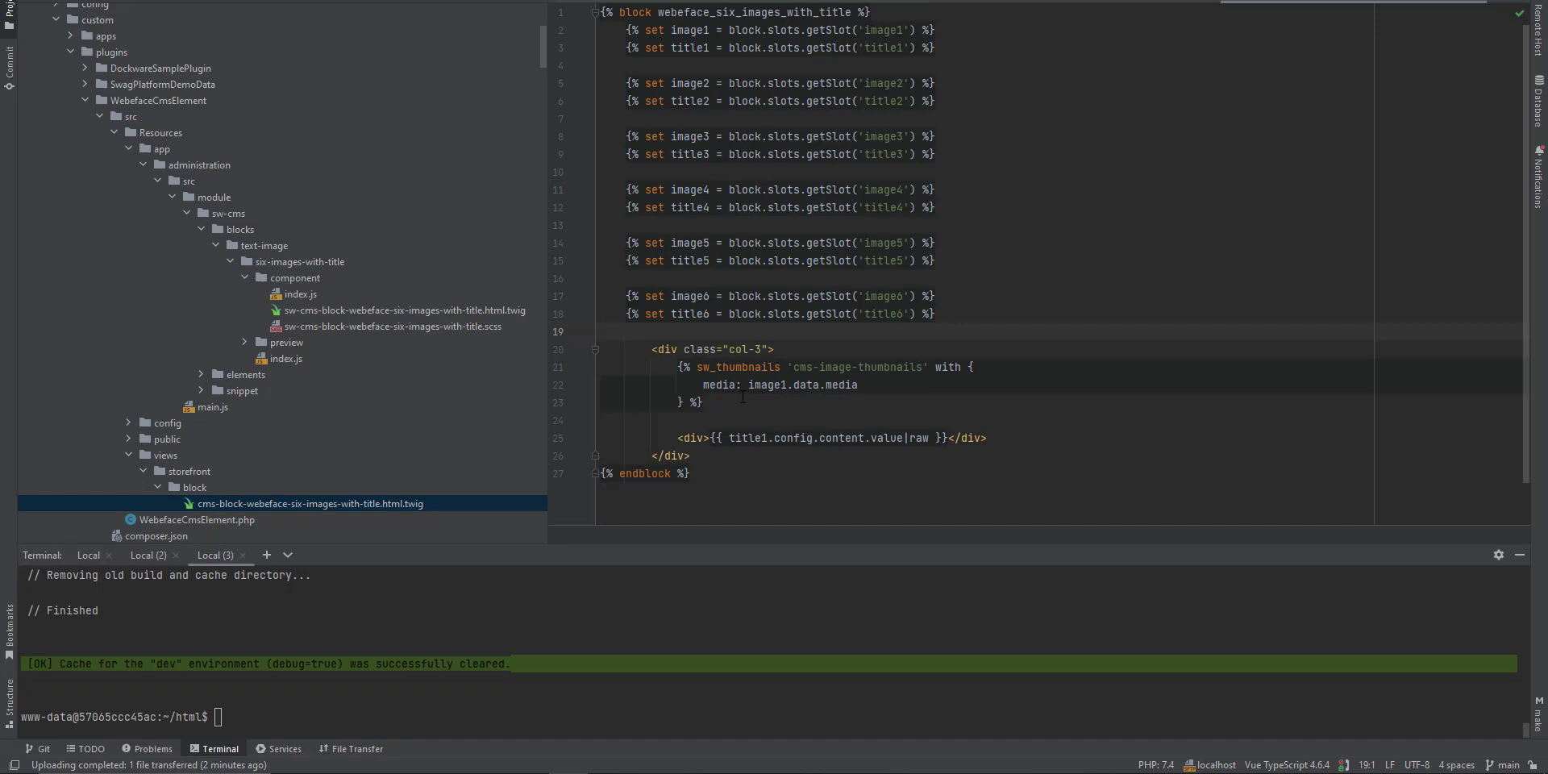
{"action": "double_click", "coordinate": [764, 368]}
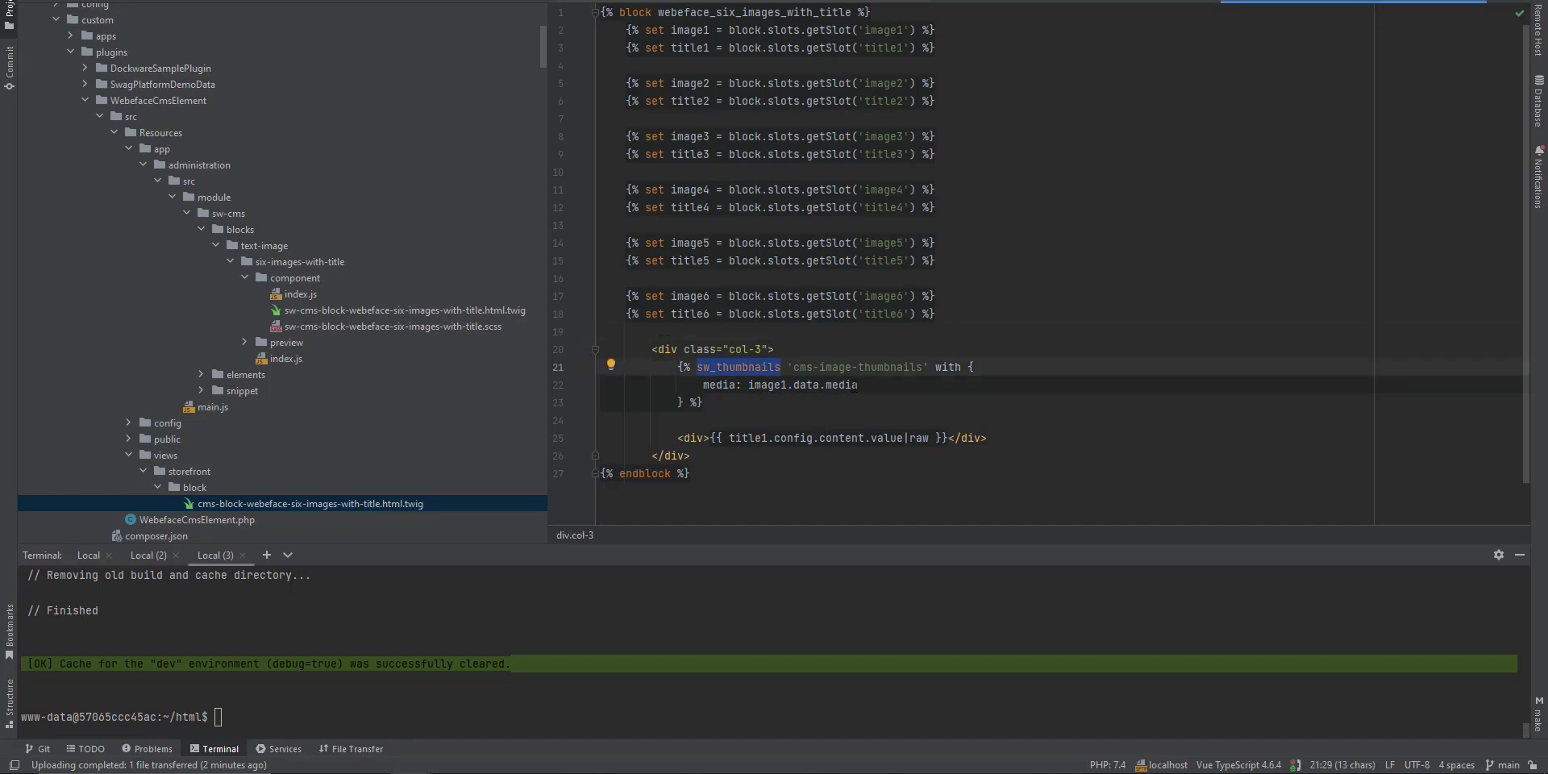
{"action": "left_click_drag", "start_coordinate": [679, 388], "coordinate": [906, 389]}
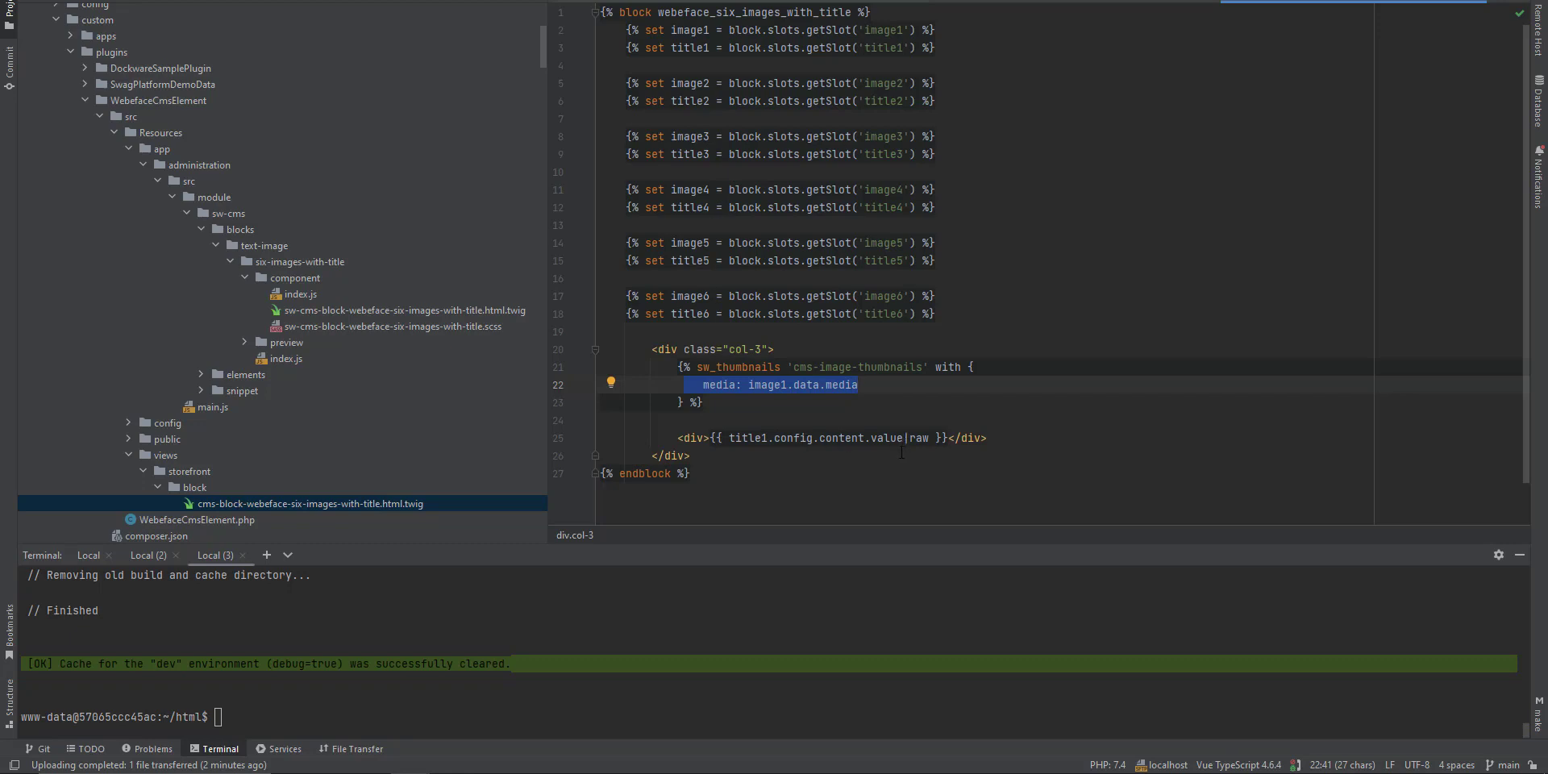
{"action": "left_click", "coordinate": [911, 439]}
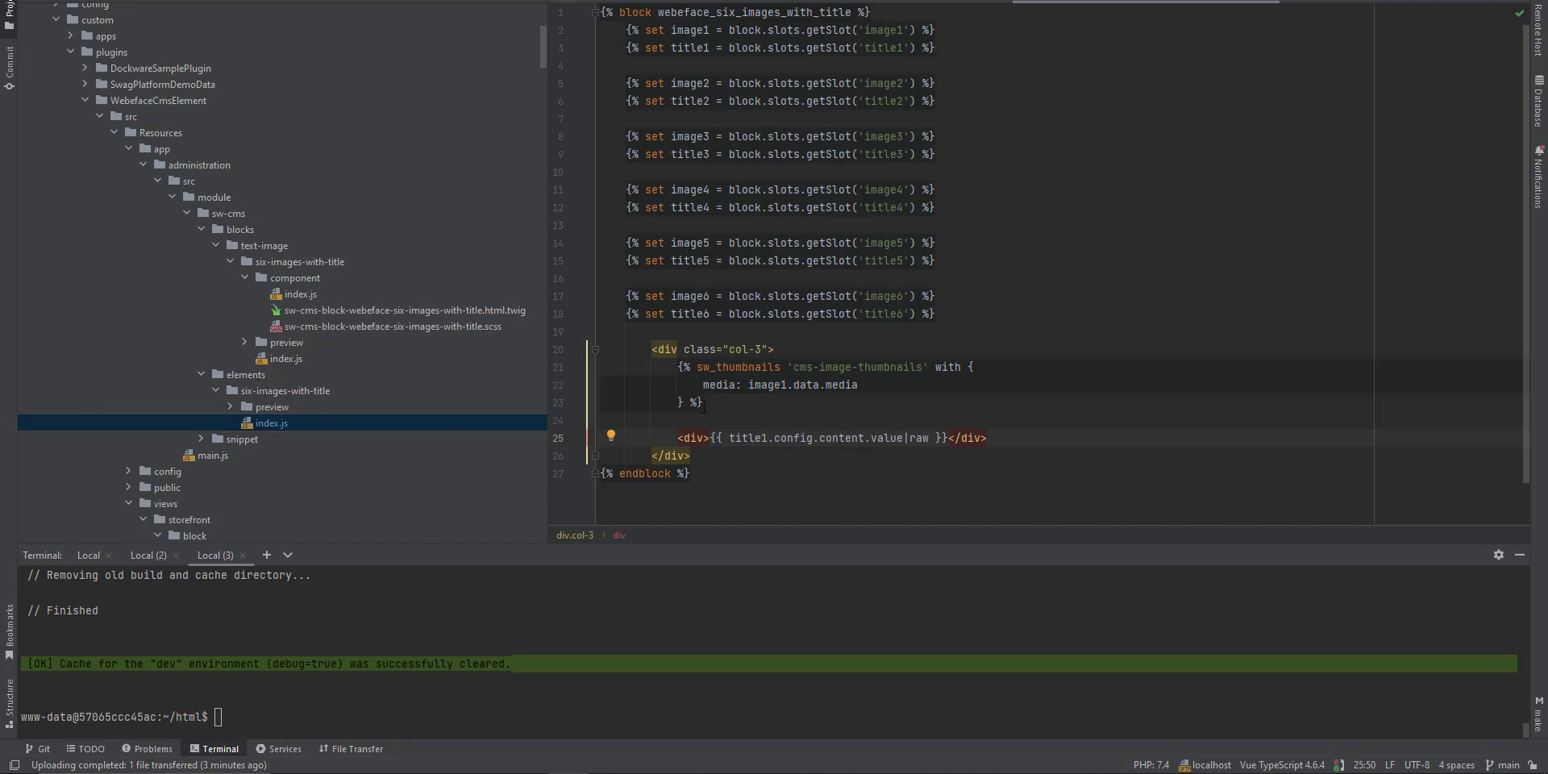
Drag the 6 Pictures with title block from the Text & images category onto the page
{"action": "scroll", "coordinate": [403, 484], "scroll_direction": "down", "scroll_amount": 1}
{"action": "left_click", "coordinate": [389, 504]}
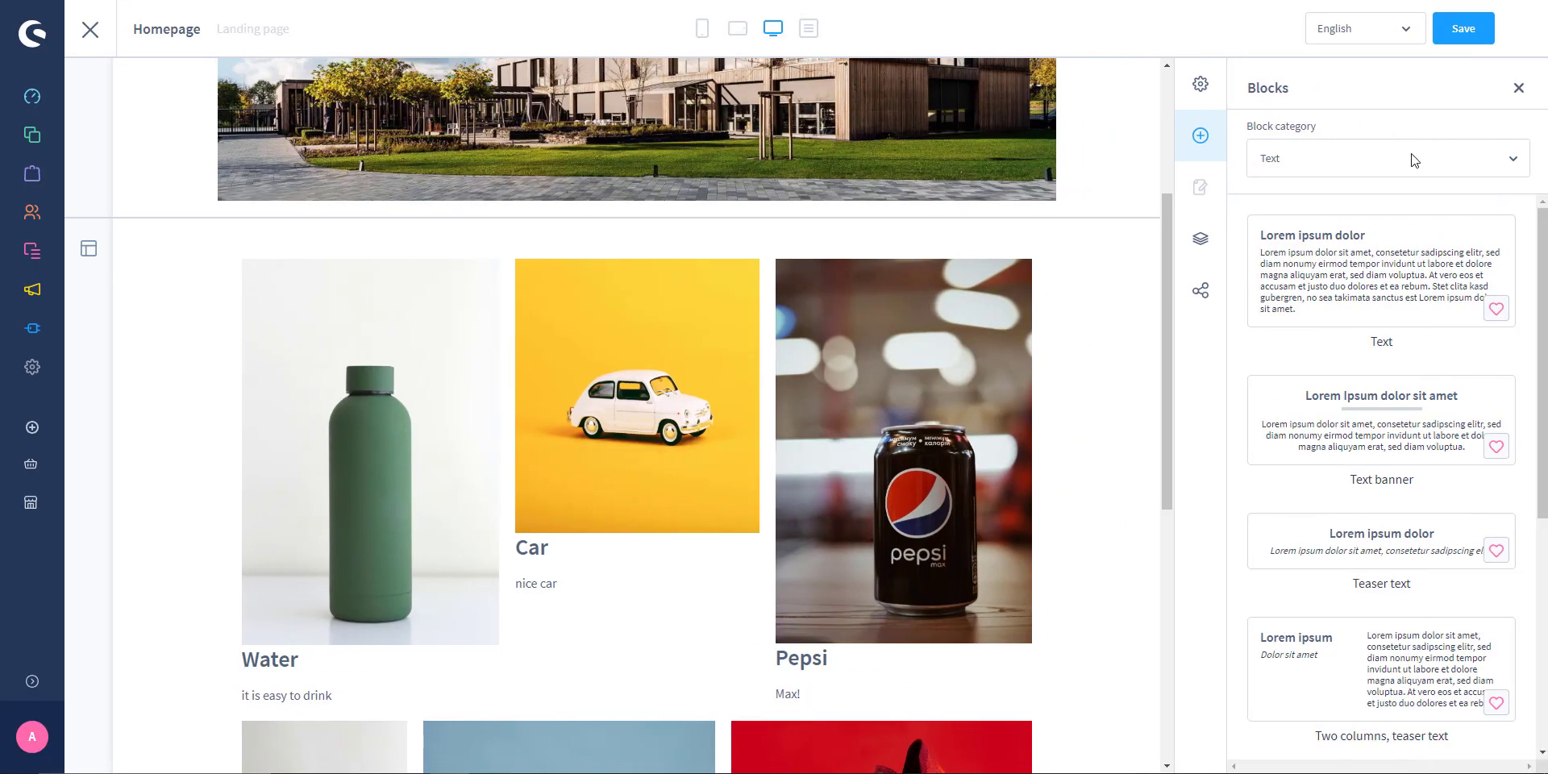
{"action": "left_click", "coordinate": [1352, 169]}
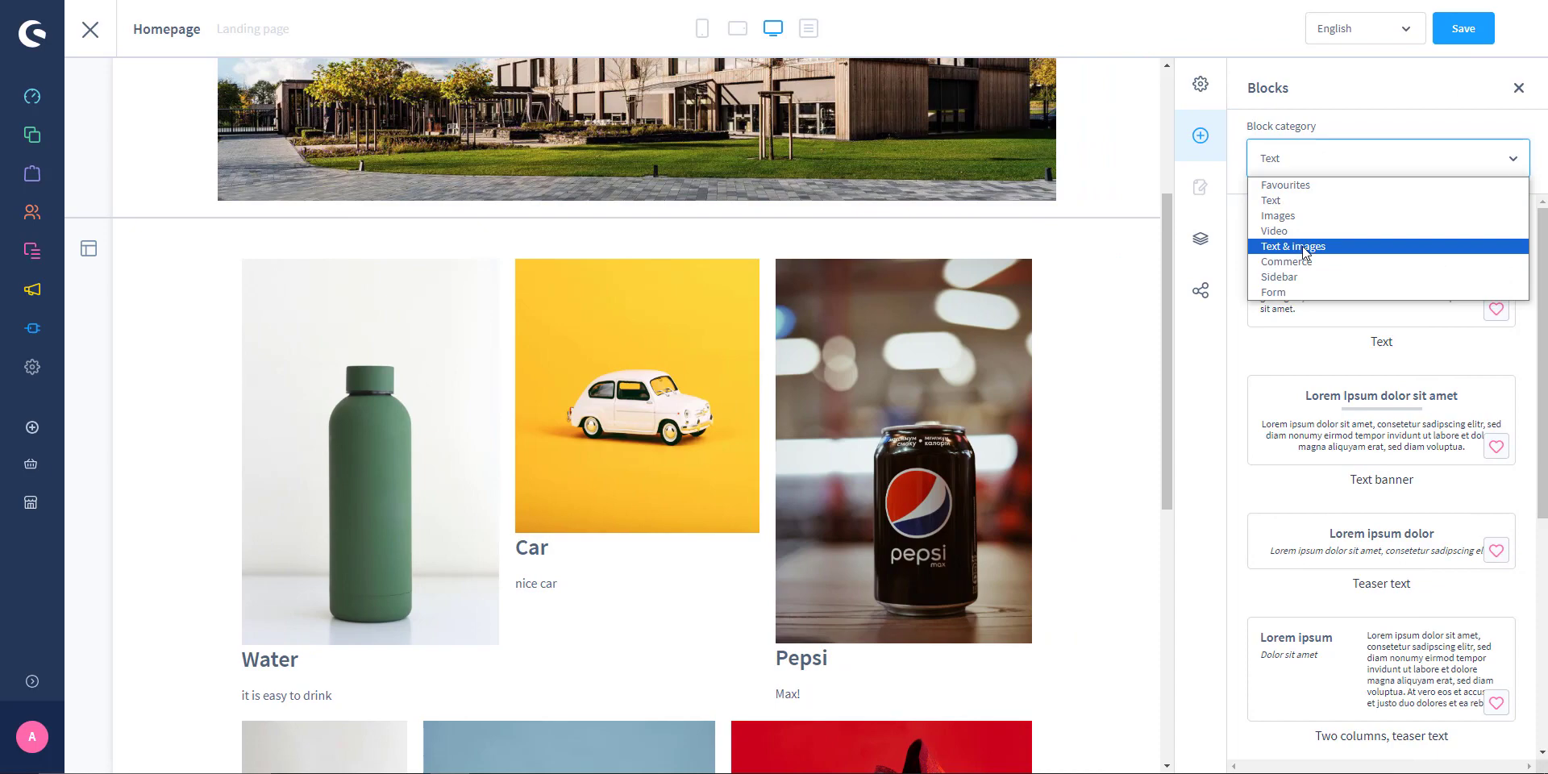
{"action": "left_click", "coordinate": [1298, 242]}
{"action": "scroll", "coordinate": [1367, 619], "scroll_direction": "down", "scroll_amount": 2}
{"action": "left_click_drag", "start_coordinate": [1321, 661], "coordinate": [1134, 608]}
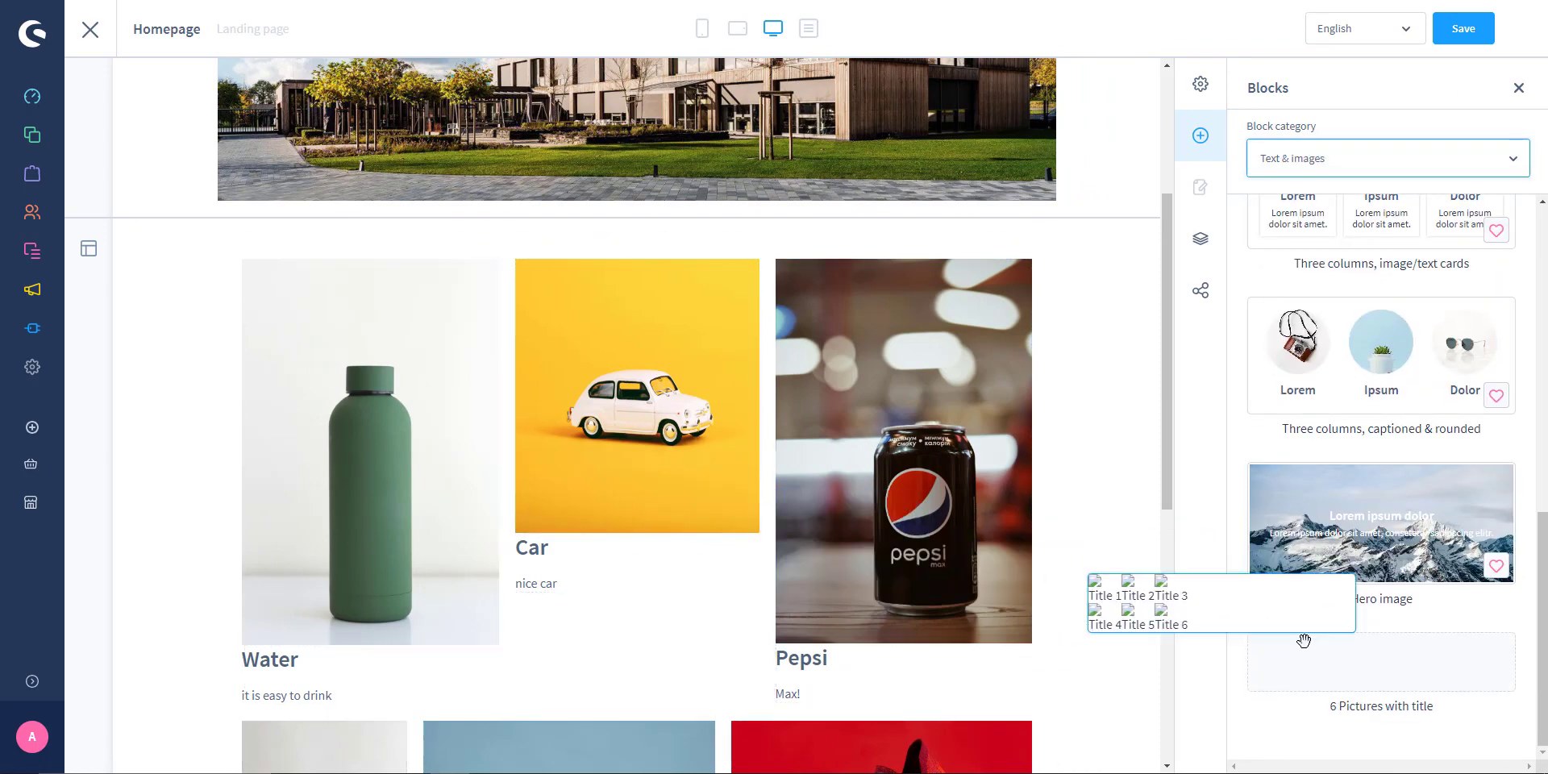
Replace the top hero image element with the 6 Pictures with title element
{"action": "left_click", "coordinate": [936, 252]}
{"action": "scroll", "coordinate": [967, 242], "scroll_direction": "up", "scroll_amount": 3}
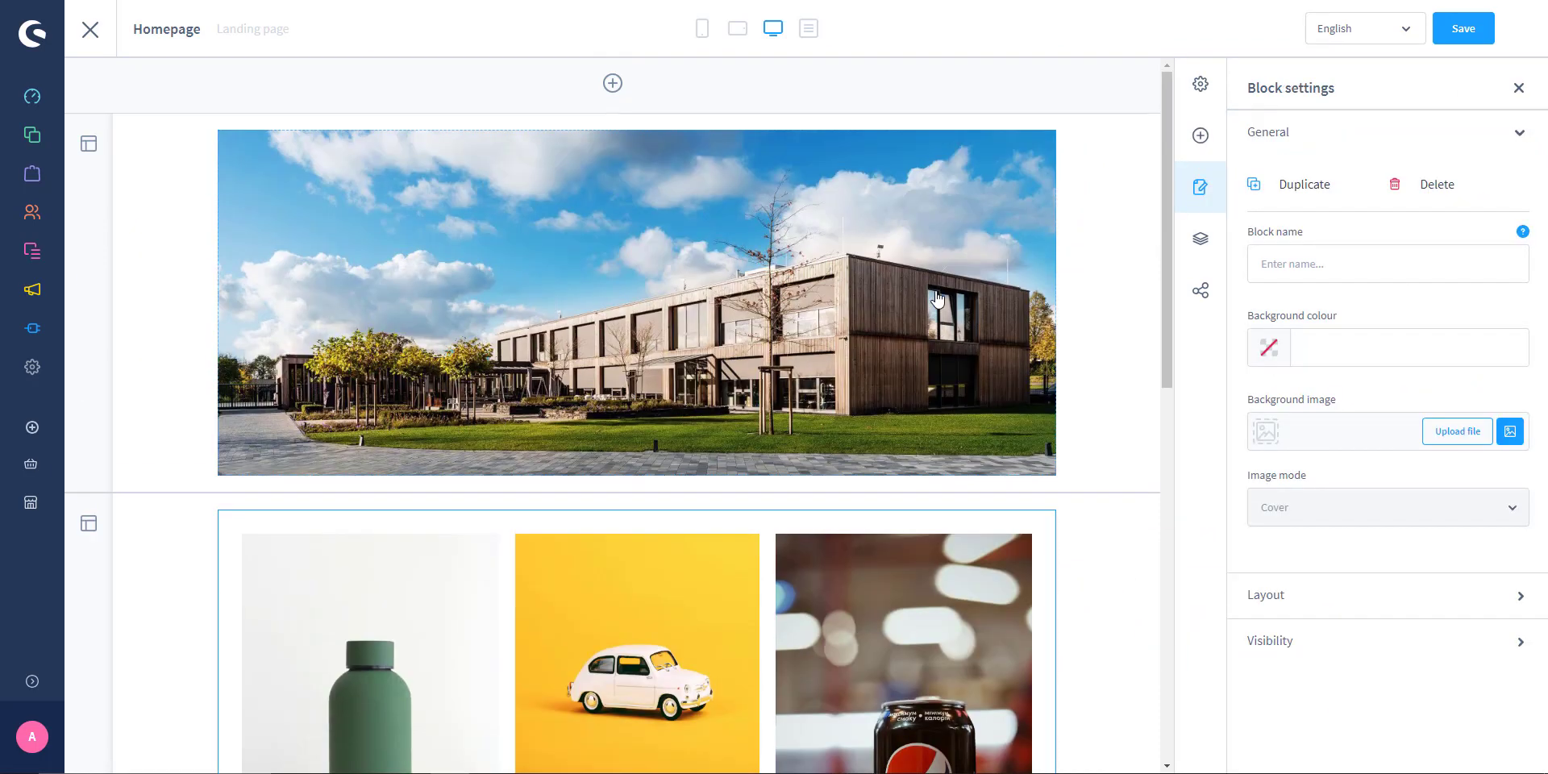
{"action": "left_click", "coordinate": [1036, 153]}
{"action": "left_click", "coordinate": [1036, 153]}
{"action": "scroll", "coordinate": [749, 581], "scroll_direction": "down", "scroll_amount": 3}
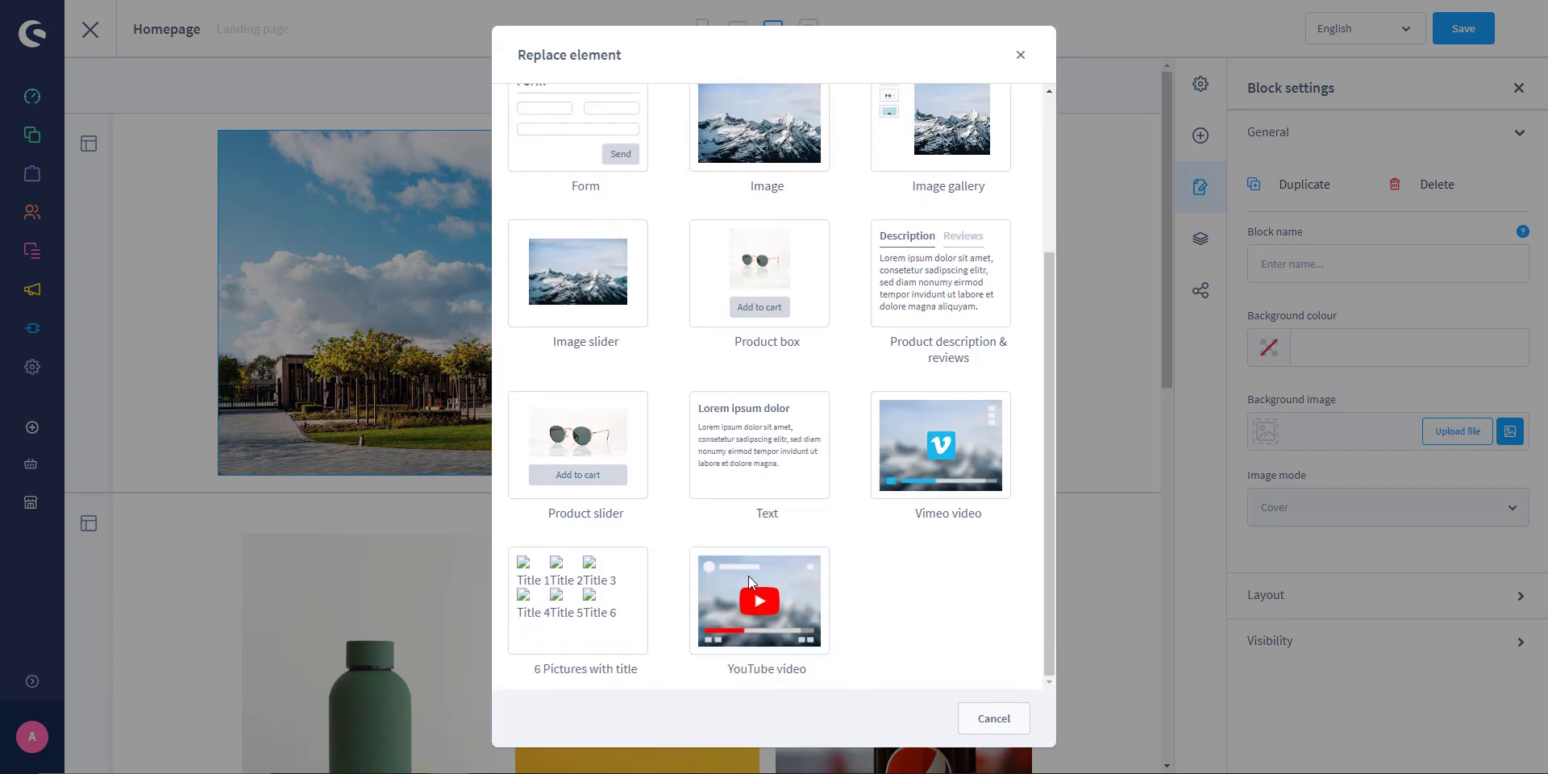
{"action": "left_click", "coordinate": [536, 604]}
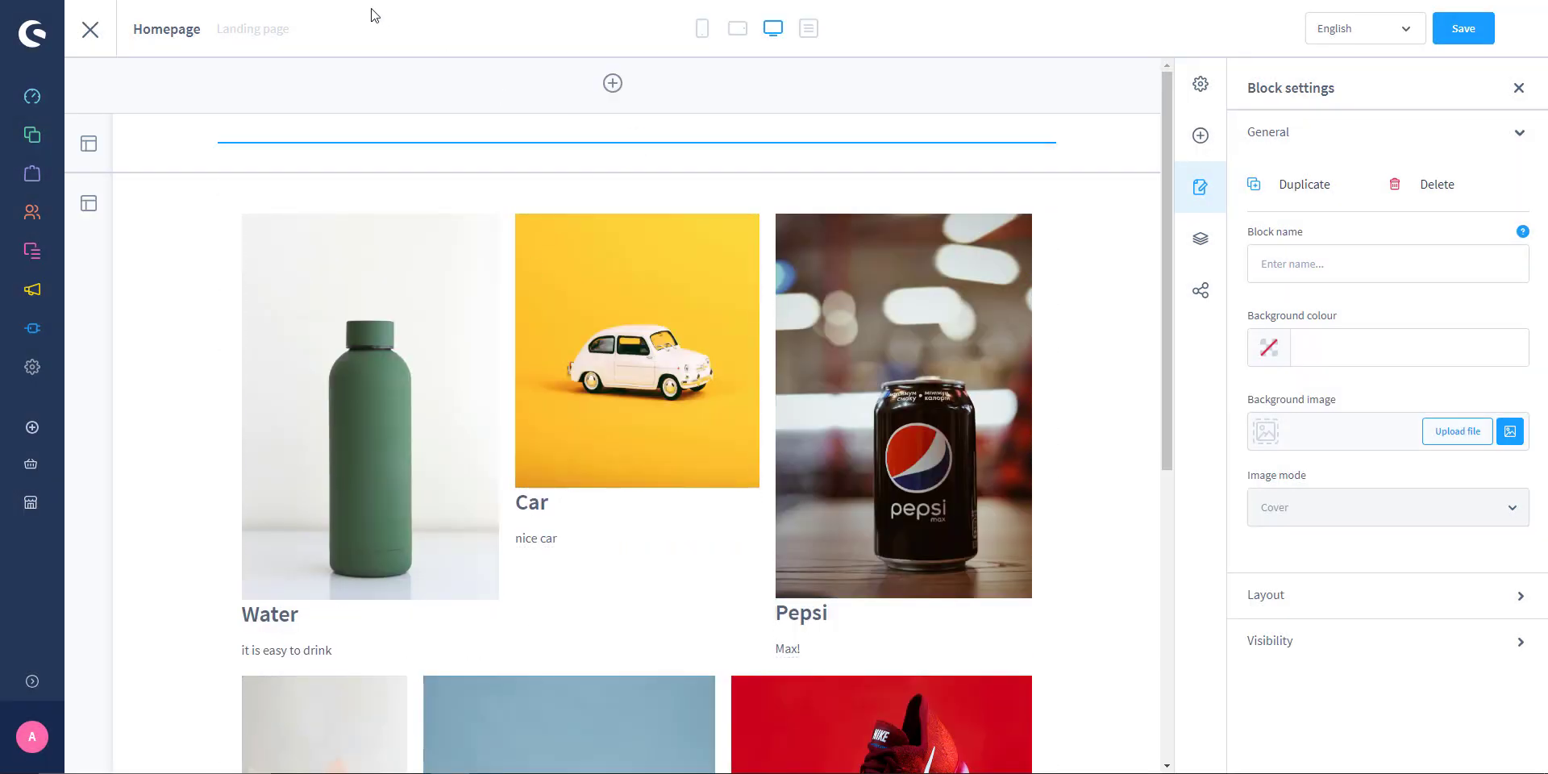
{"action": "left_click", "coordinate": [376, 689]}
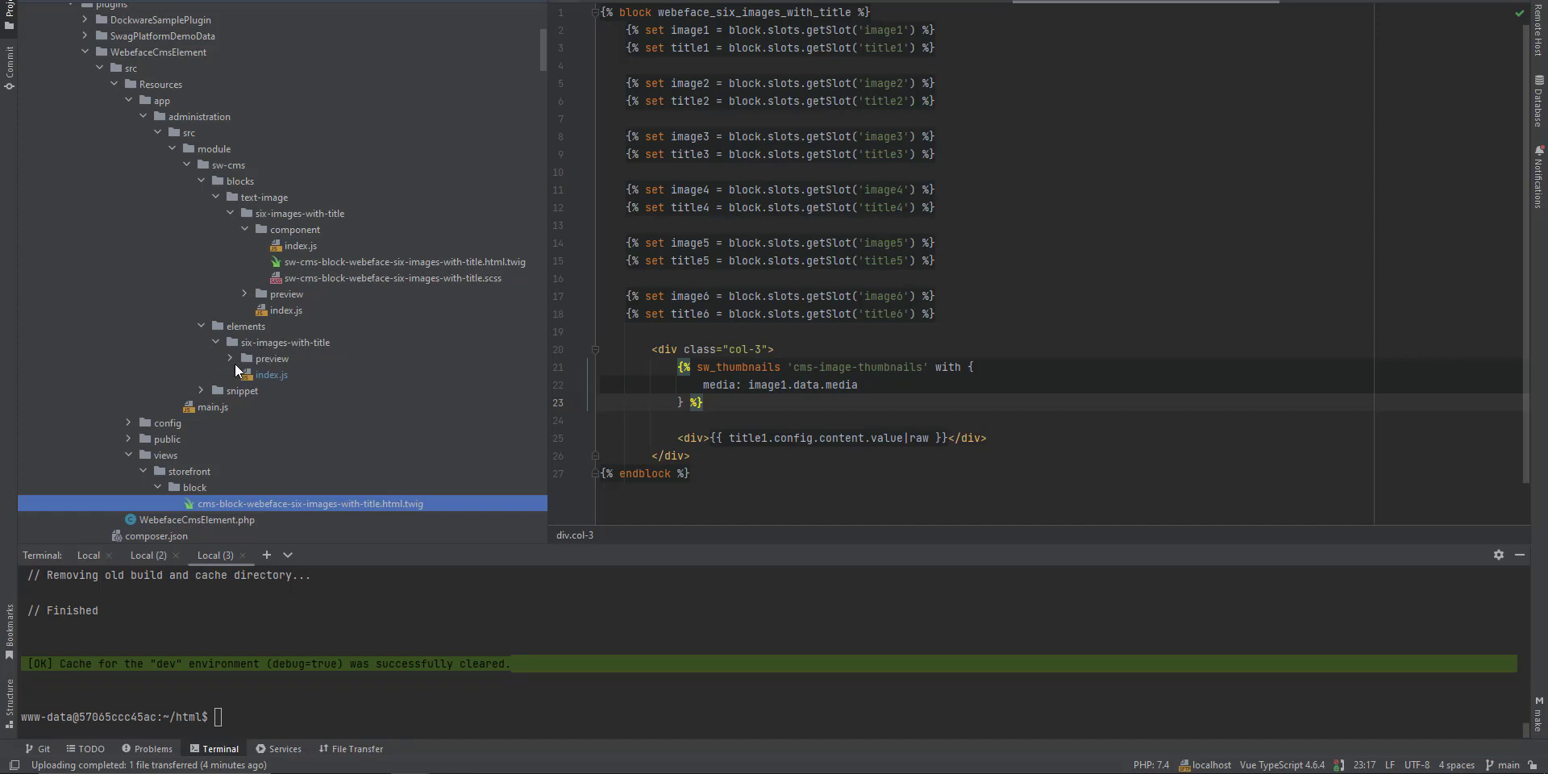
{"action": "left_click", "coordinate": [264, 342]}
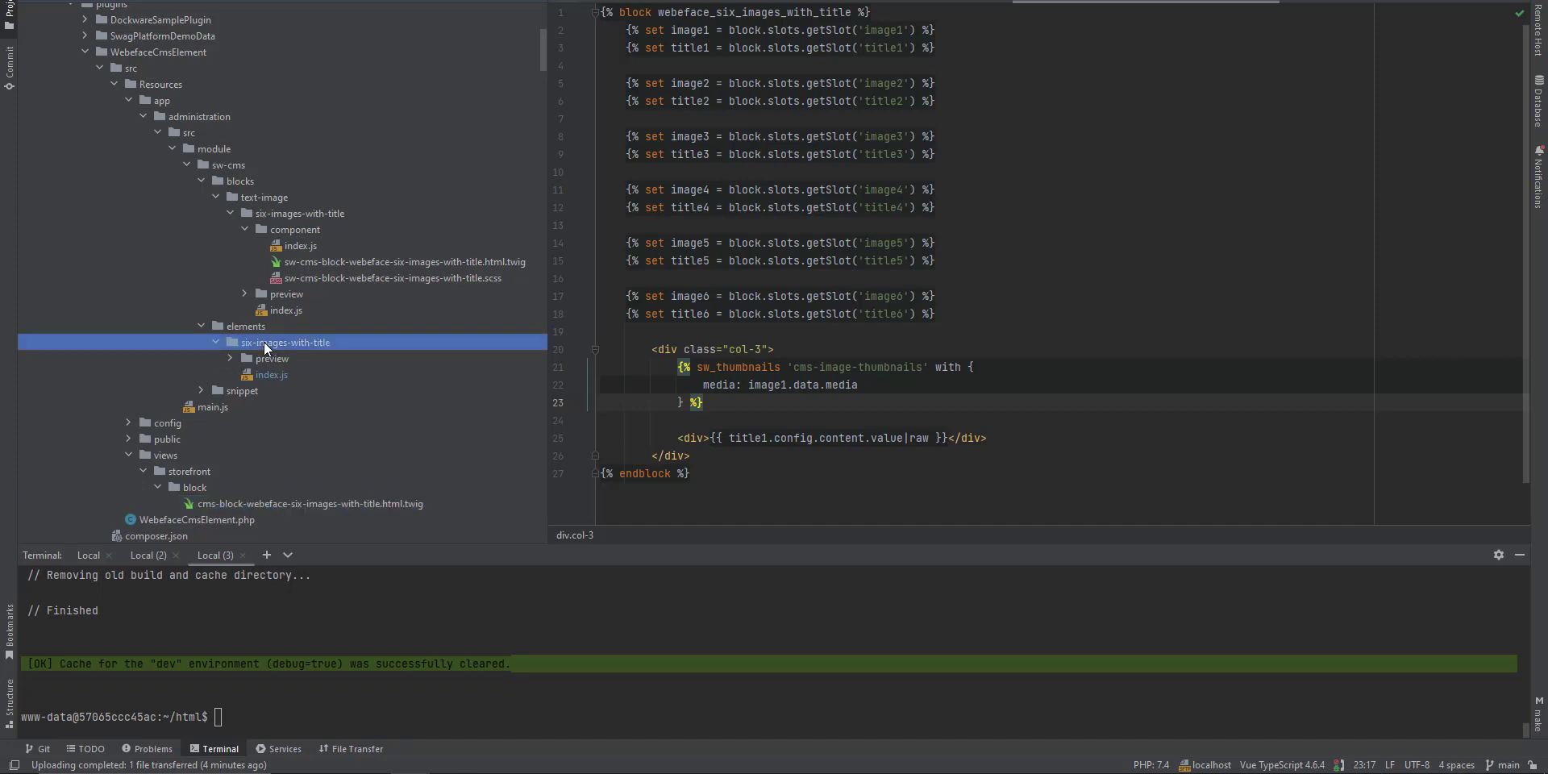
{"action": "left_click", "coordinate": [245, 231]}
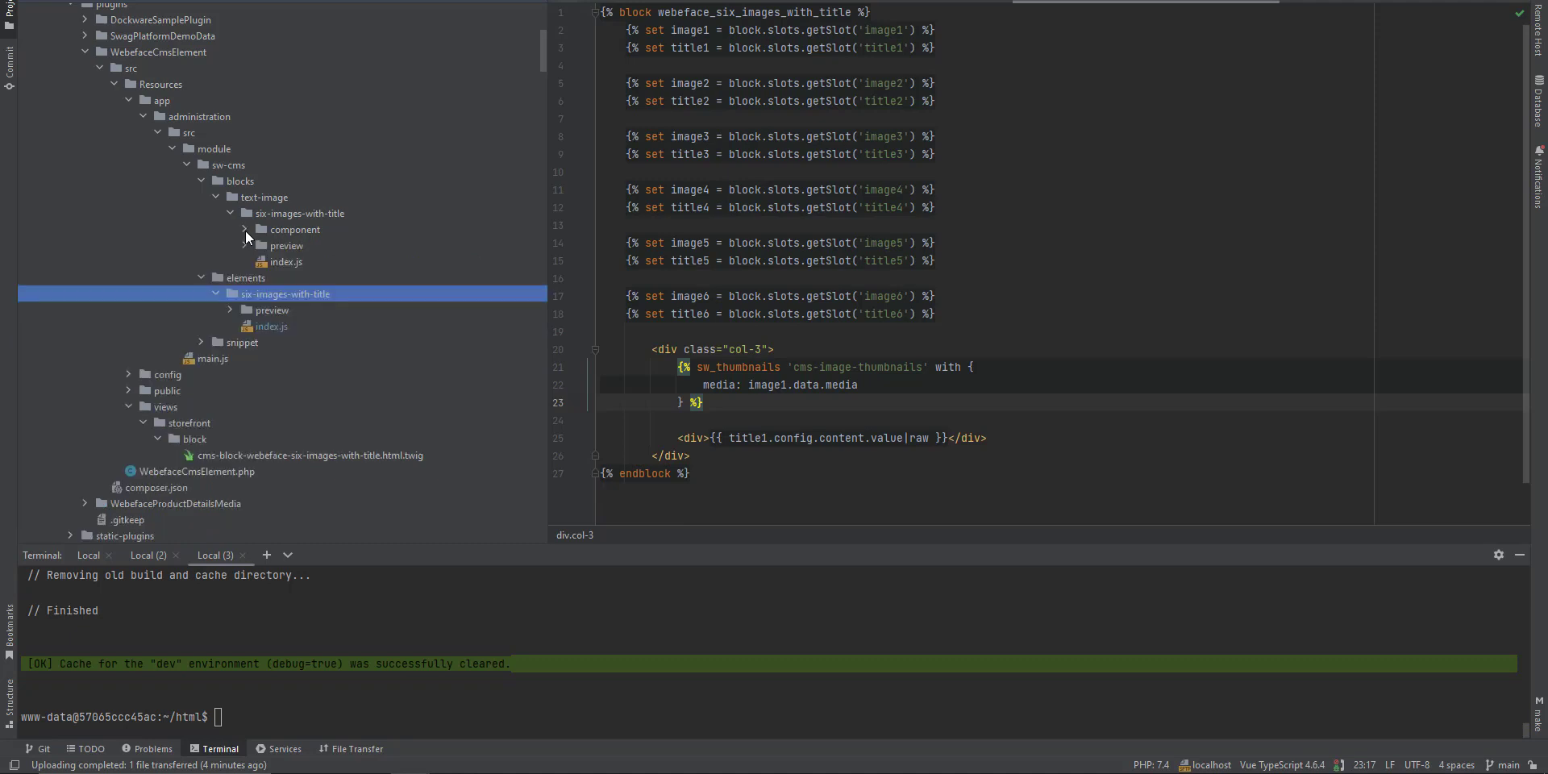